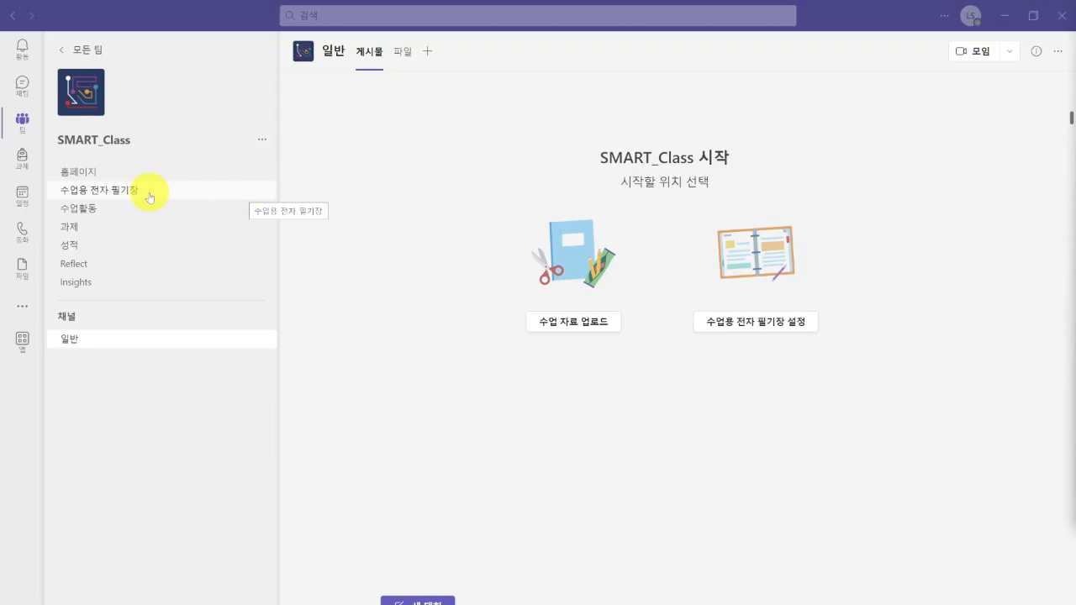
Create a blank OneNote class notebook for SMART_Class with student sections 교과서 PDF, 수업 노트, 과제 and 개별질문
left_click(149, 197)
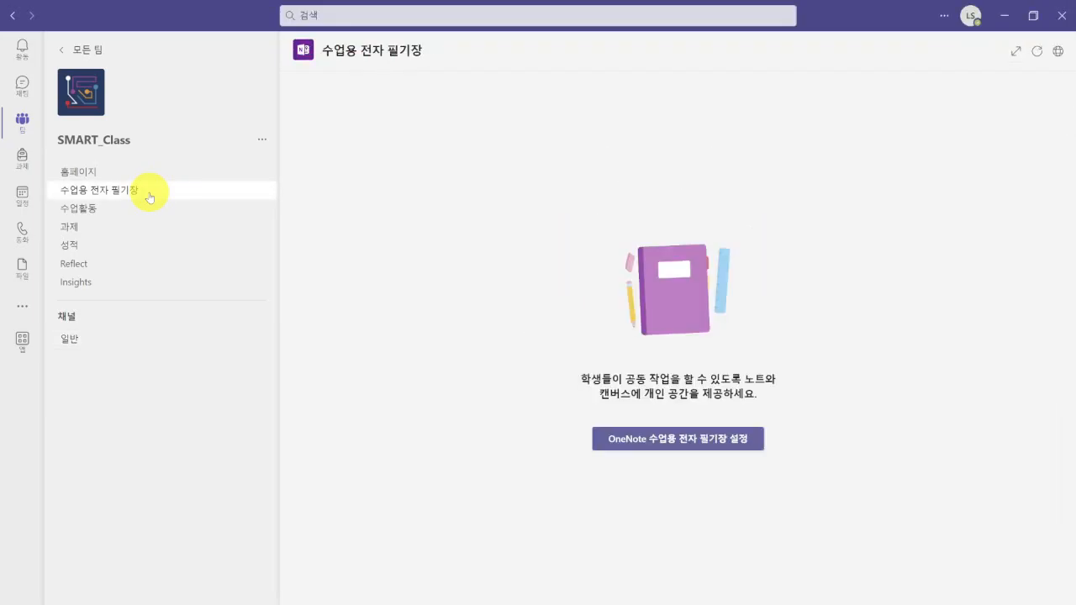
left_click(602, 452)
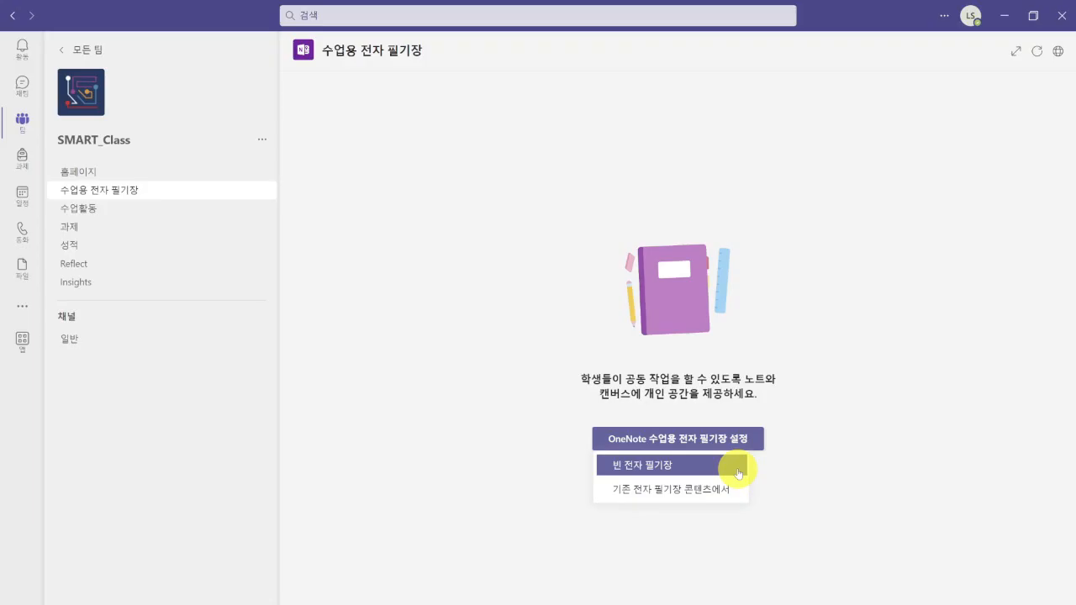
left_click(739, 474)
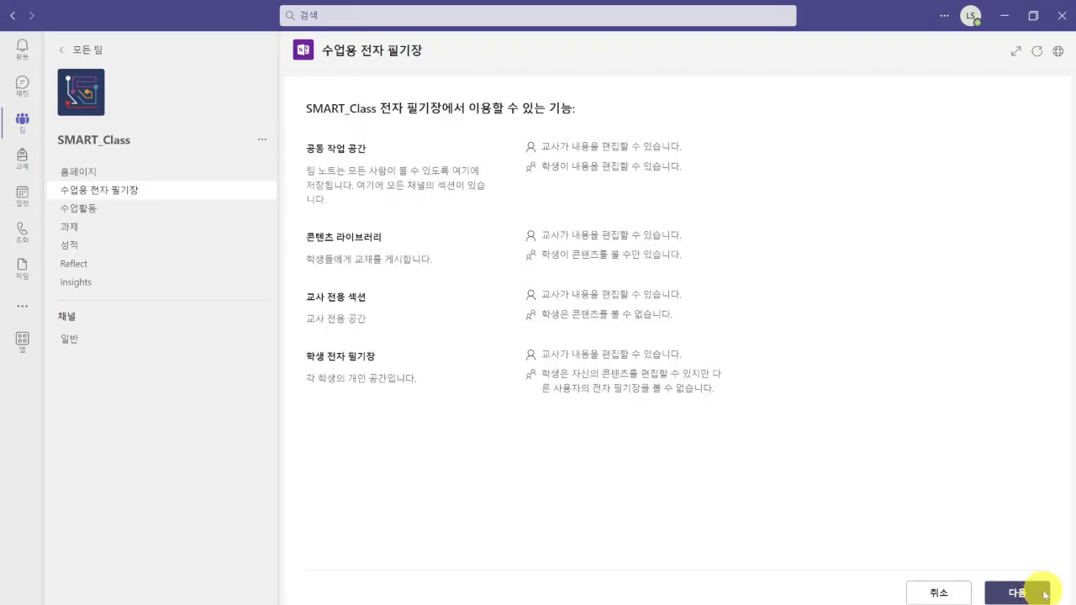
left_click(1017, 593)
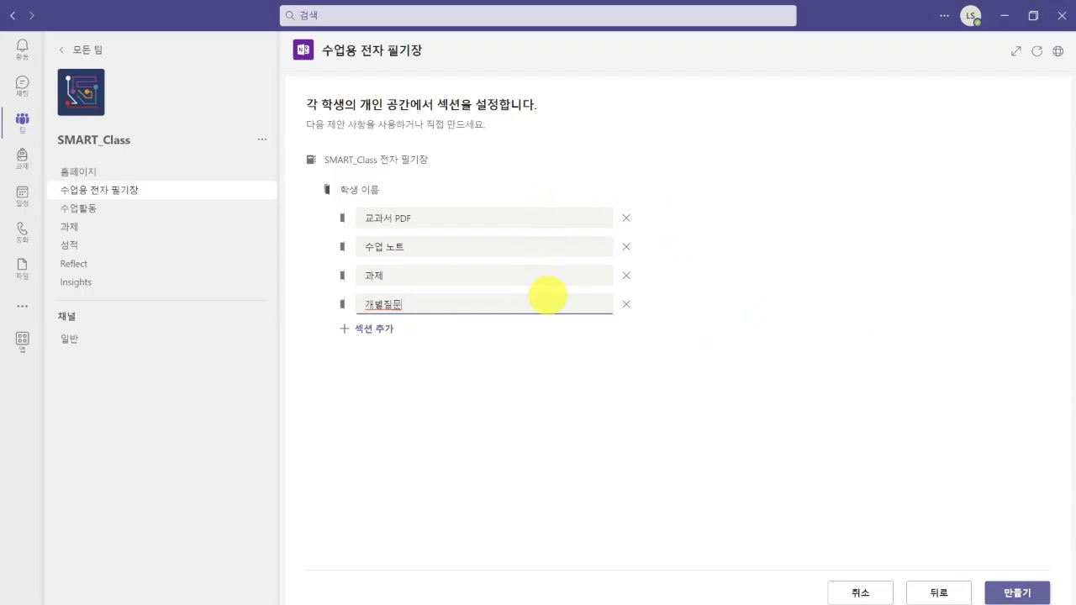
left_click(1022, 591)
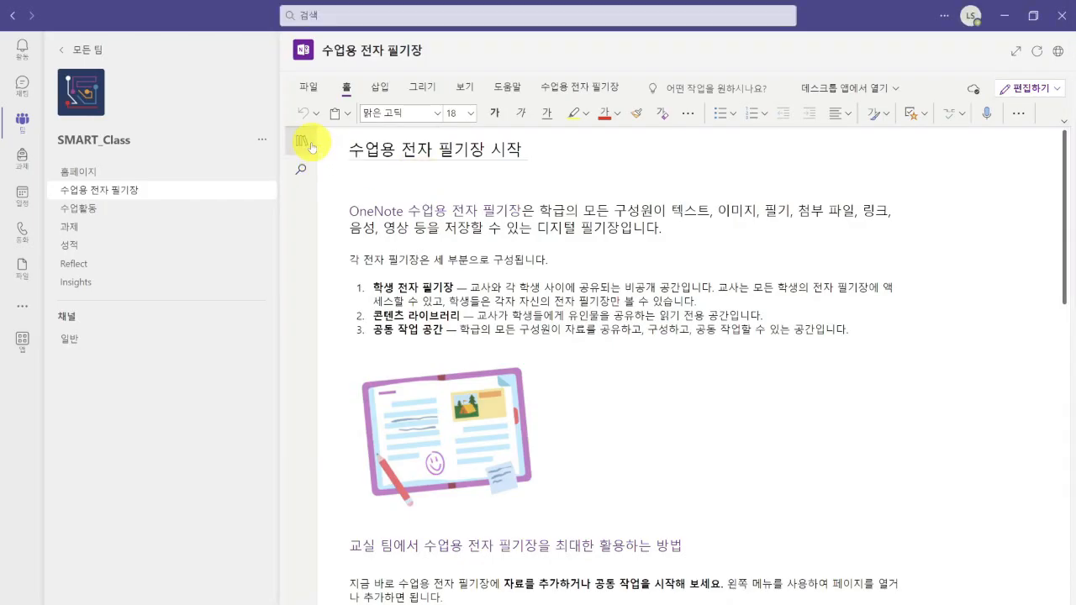
Show the notebook navigation and examine the sections inside _교사 전용, _콘텐츠 라이브러리, _Collaboration Space and 학생1
left_click(304, 142)
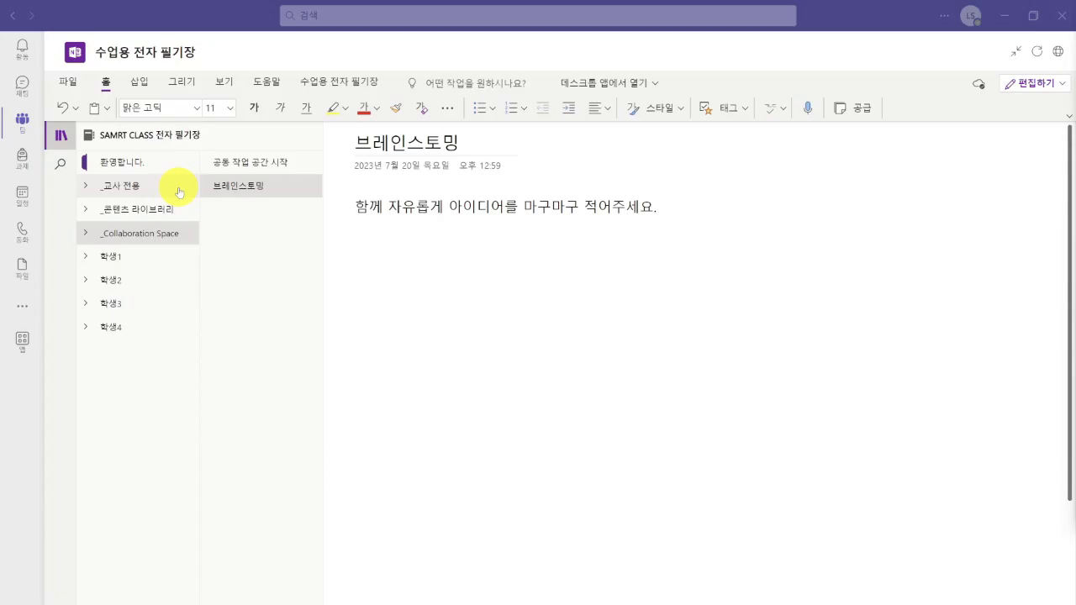
left_click(88, 189)
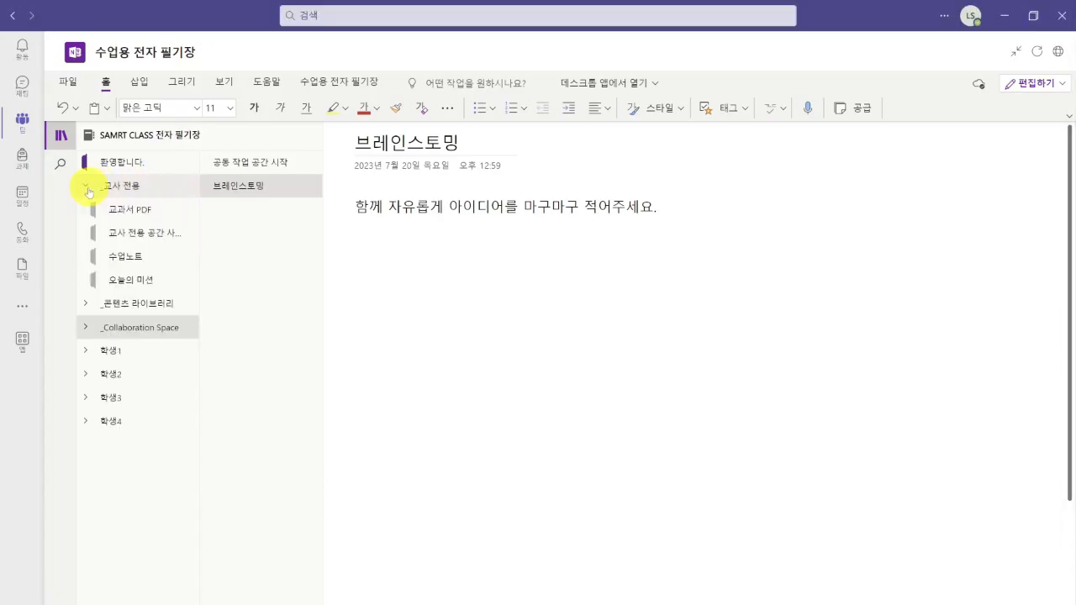
left_click(87, 191)
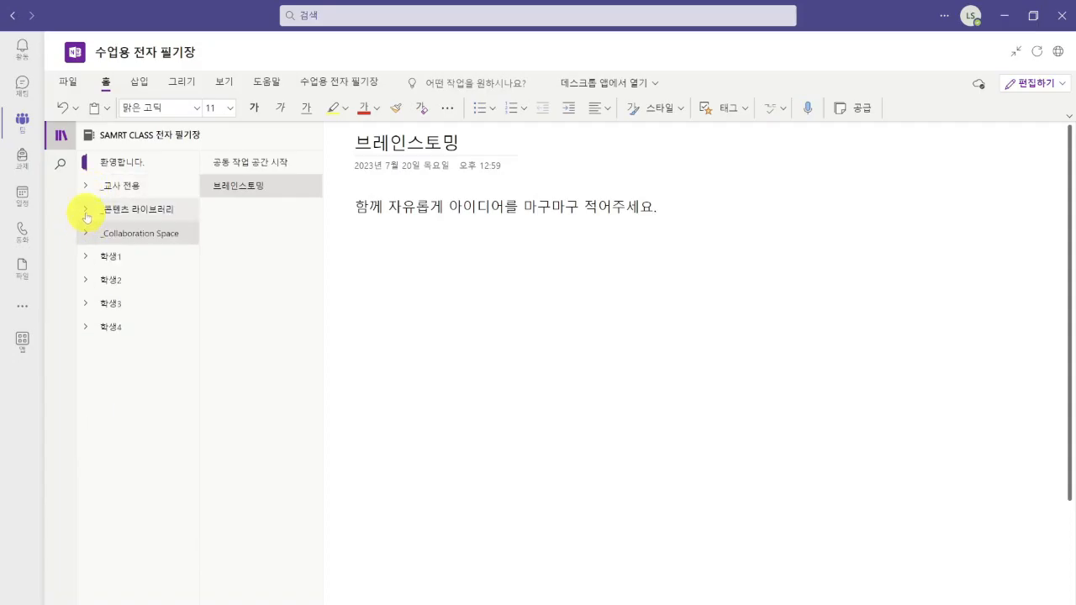
left_click(87, 212)
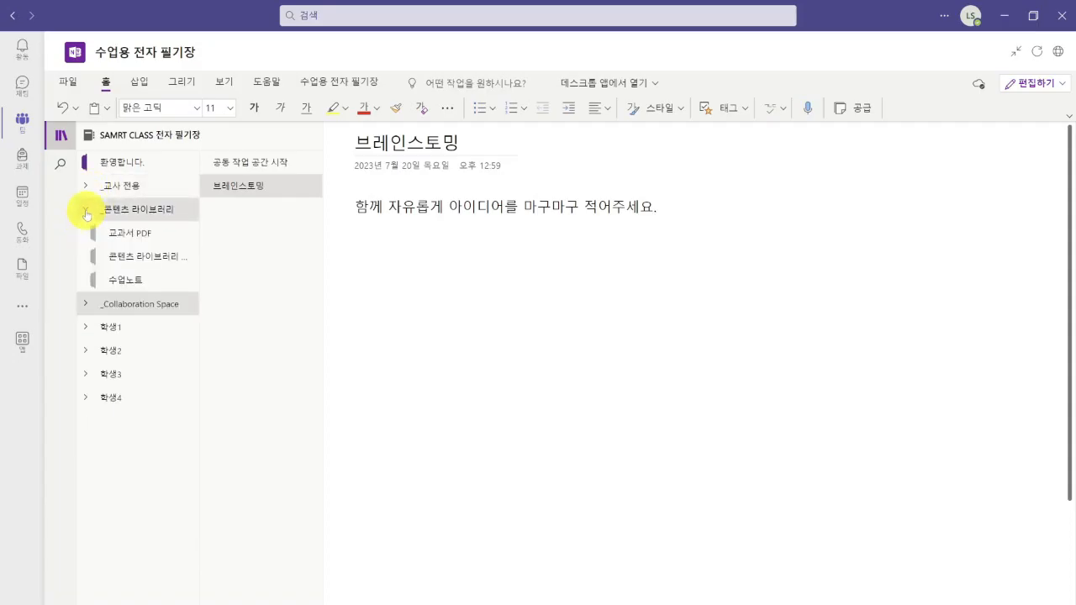
left_click(87, 213)
left_click(87, 234)
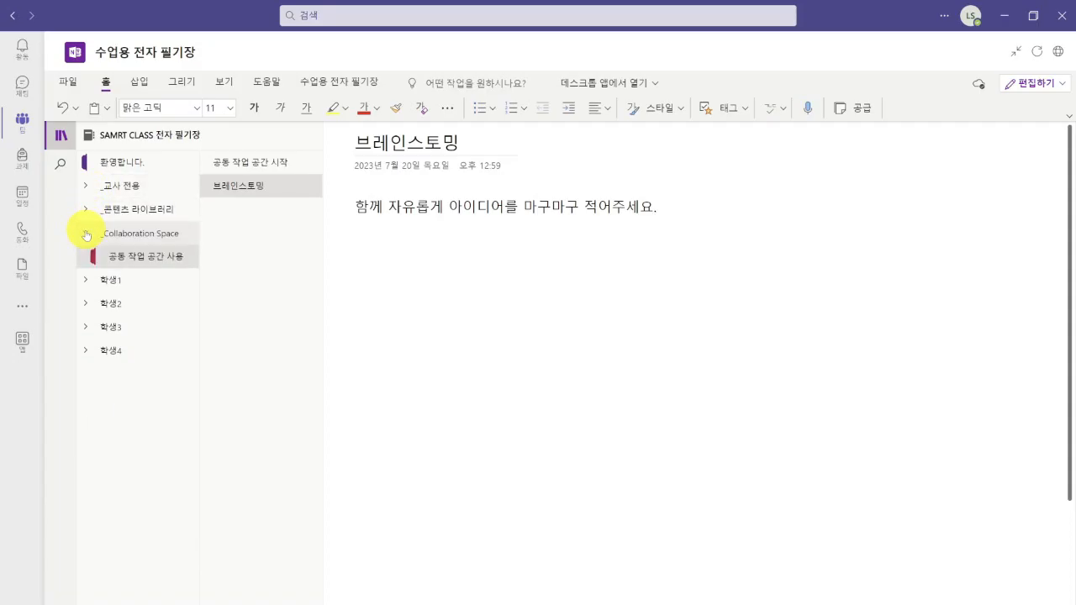
left_click(86, 235)
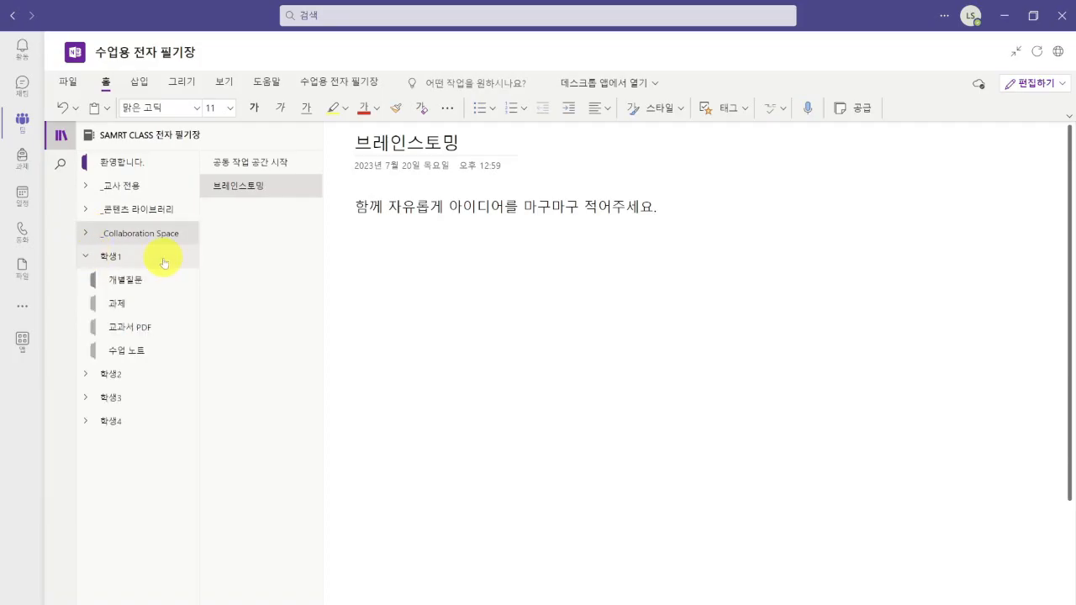
left_click(85, 256)
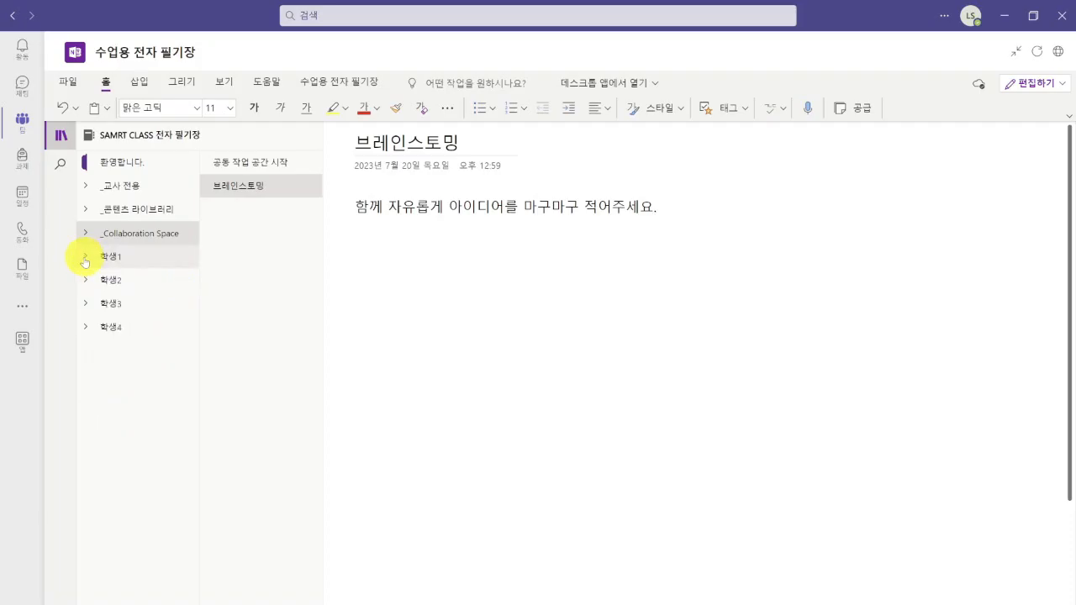
Look through the teacher-only group _교사 전용, viewing the first pages of its 오늘의 미션 section
left_click(84, 186)
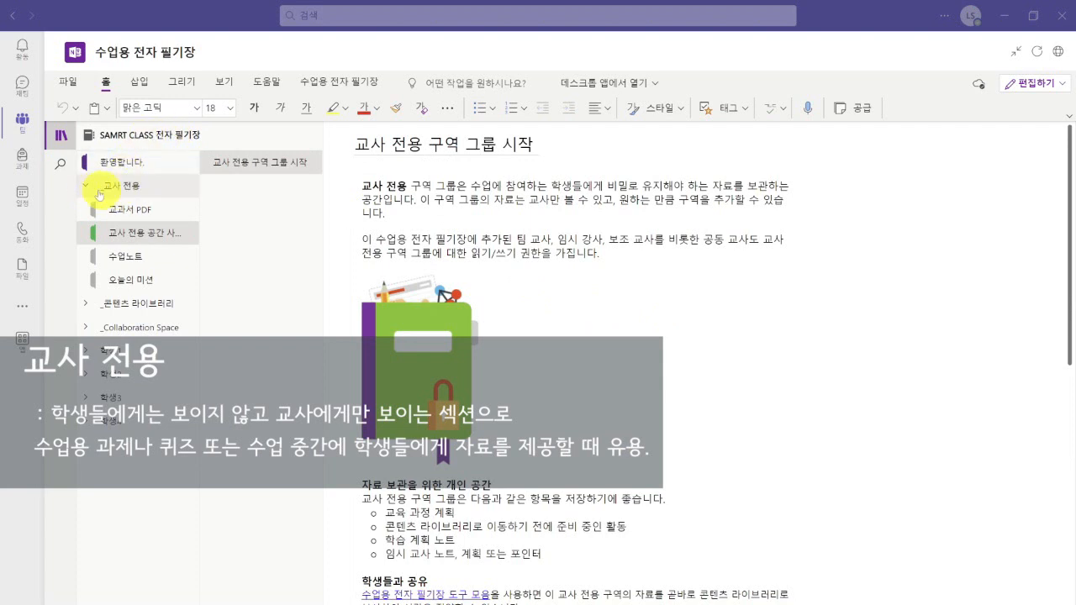
left_click(89, 192)
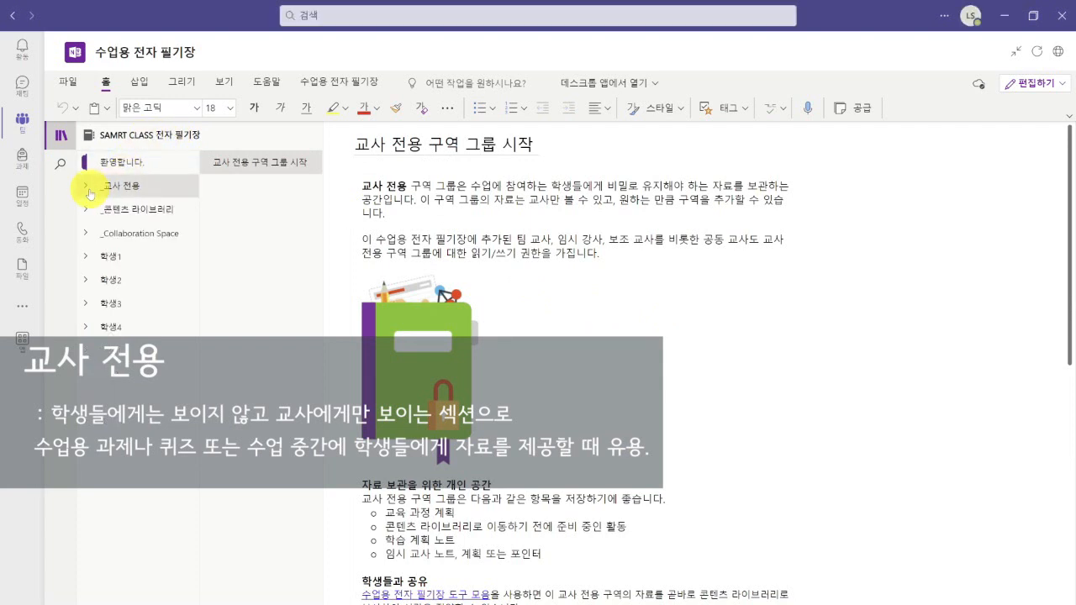
left_click(88, 188)
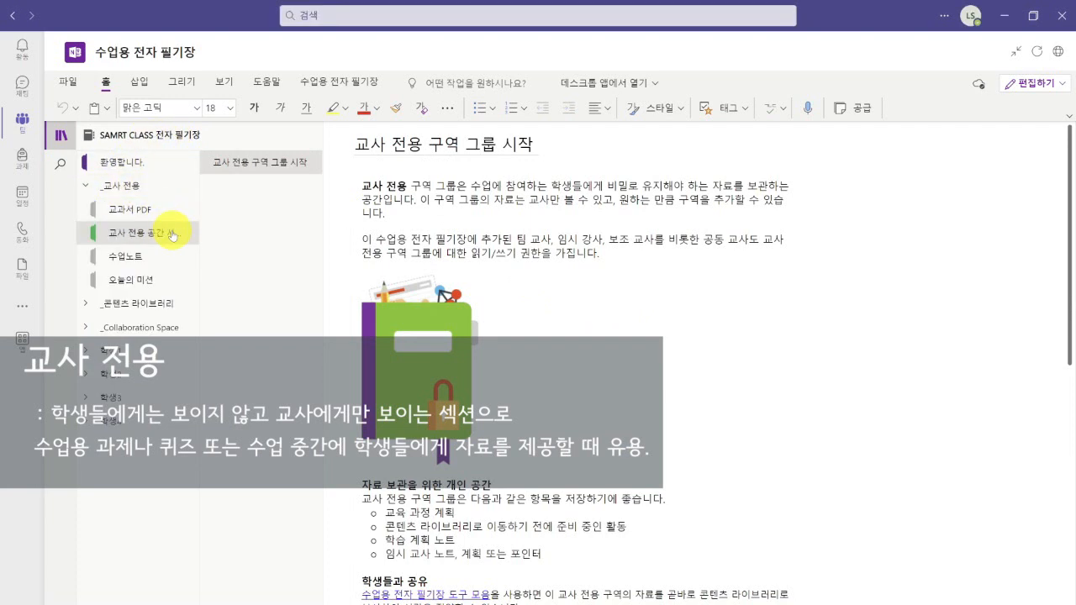
left_click(151, 282)
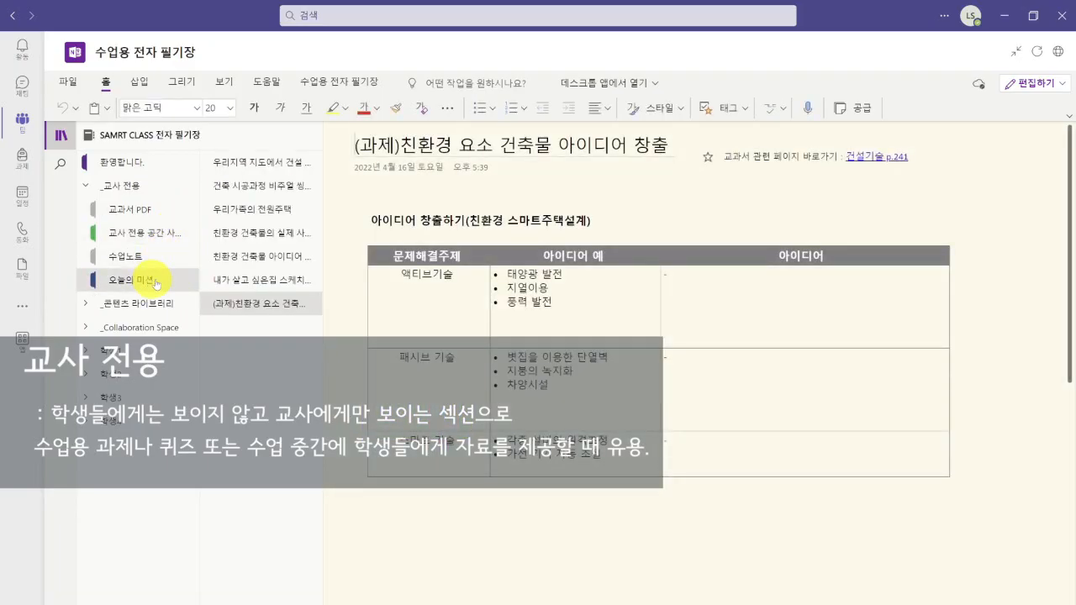
left_click(287, 163)
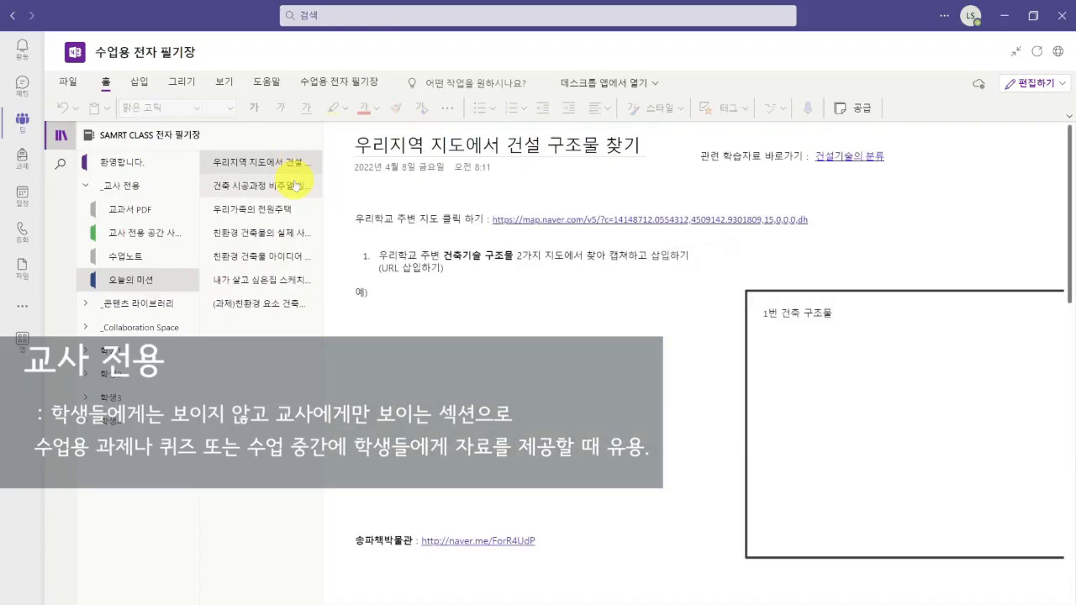
left_click(296, 187)
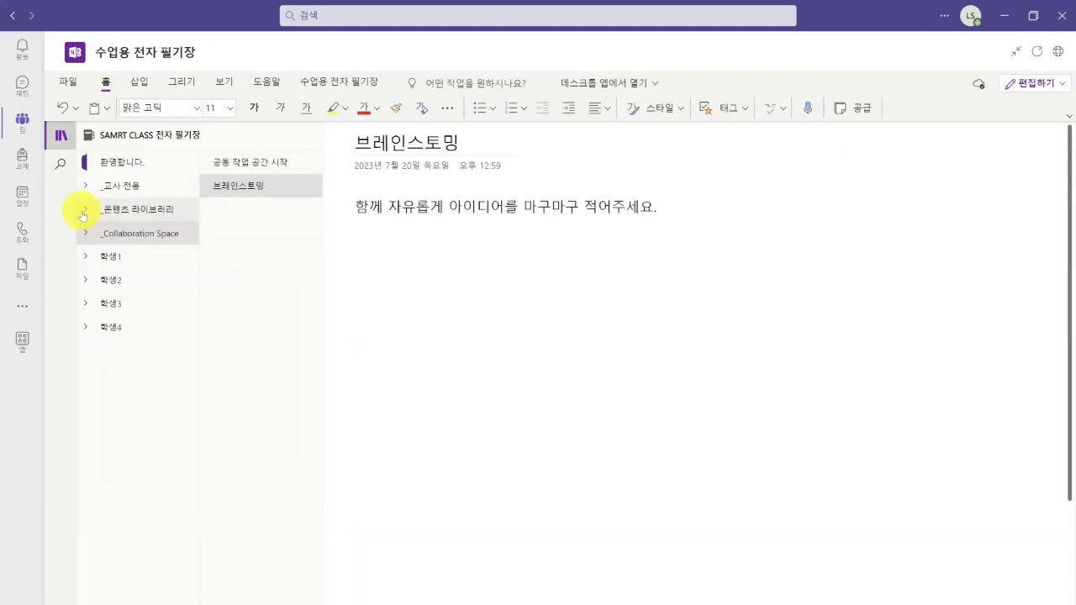
View the 교과서 PDF and 수업노트 sections of the content library
left_click(84, 210)
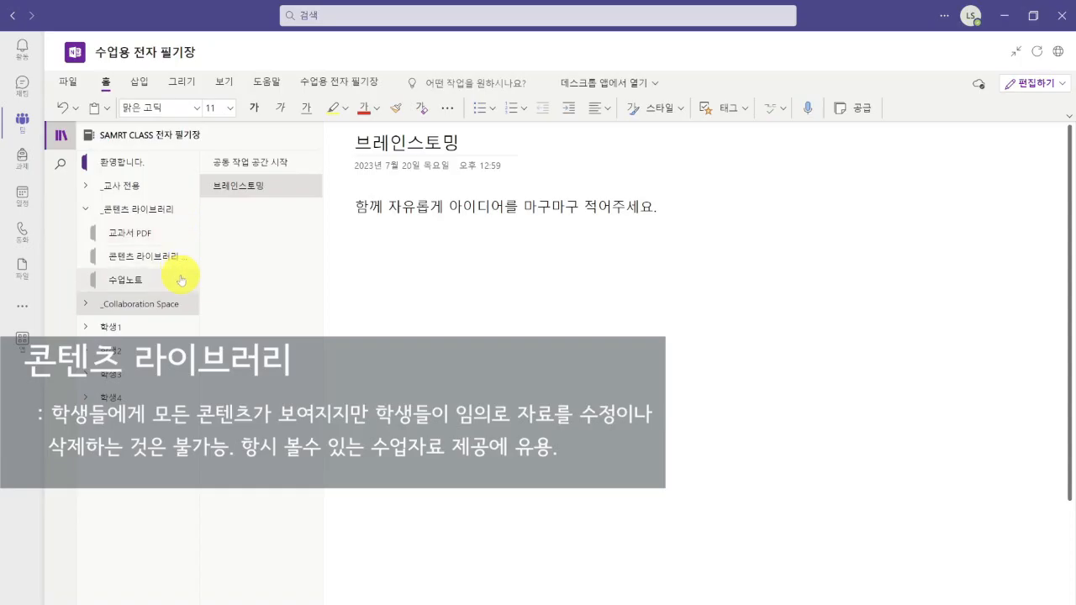
left_click(171, 238)
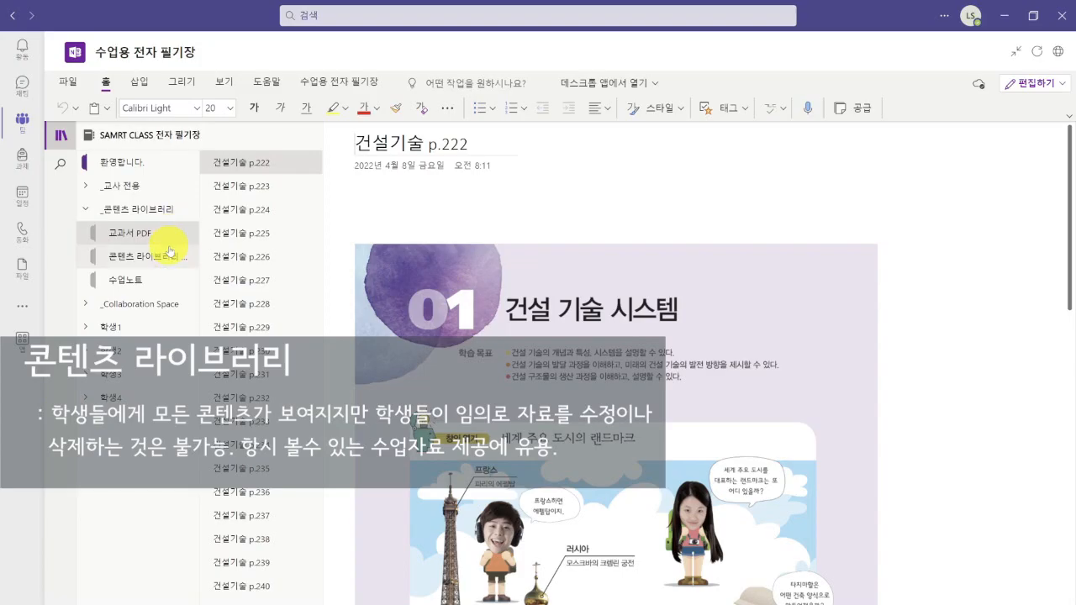
left_click(138, 282)
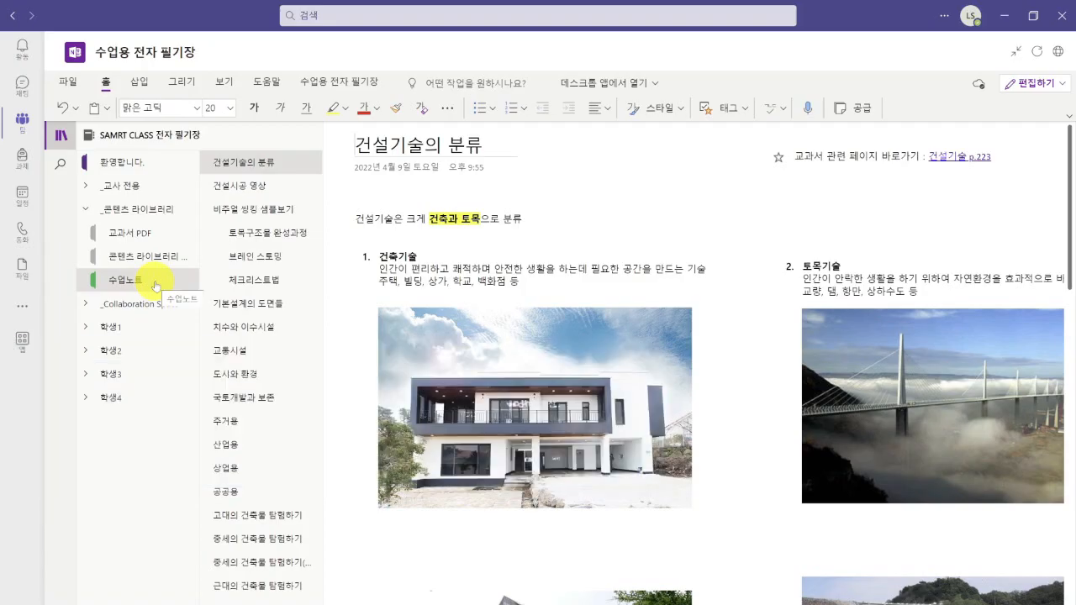
View the 공동 작업 공간 시작 page in _Collaboration Space and expand the sections of 학생1, 학생2 and 학생3
left_click(168, 303)
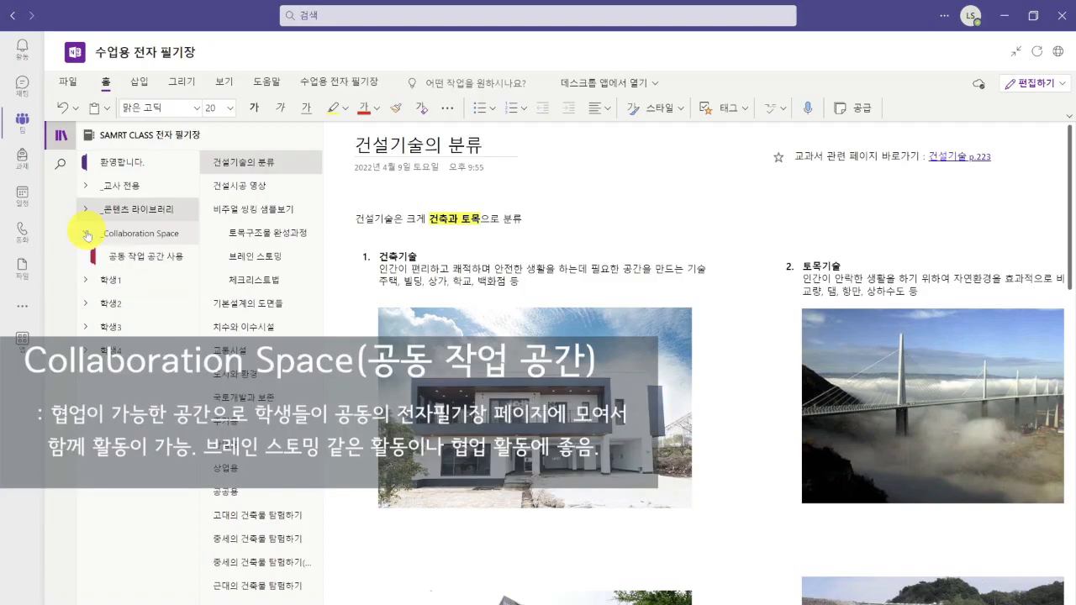
left_click(145, 257)
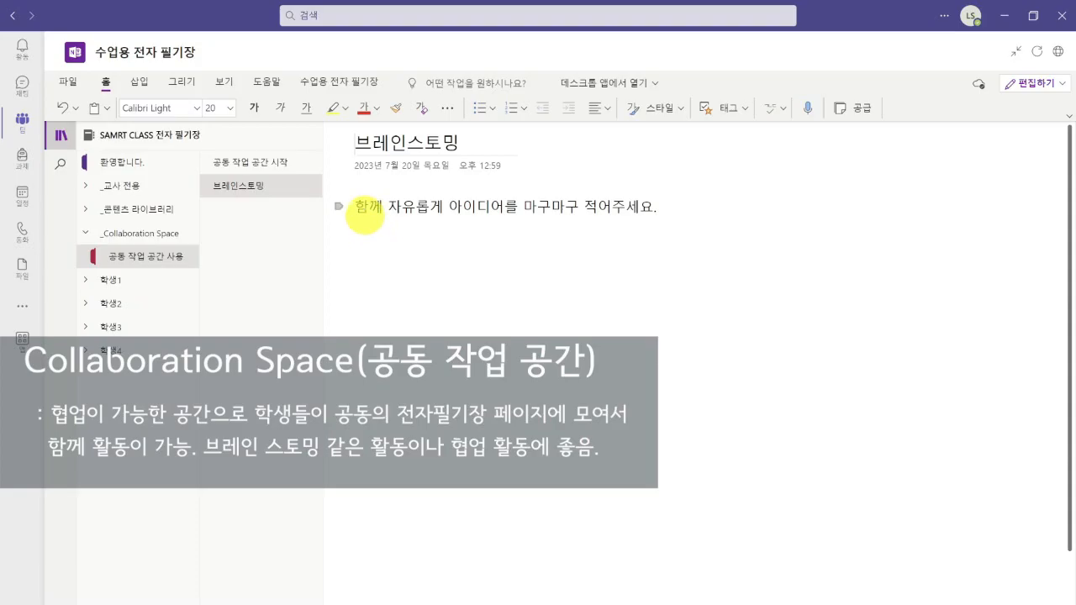
left_click(275, 166)
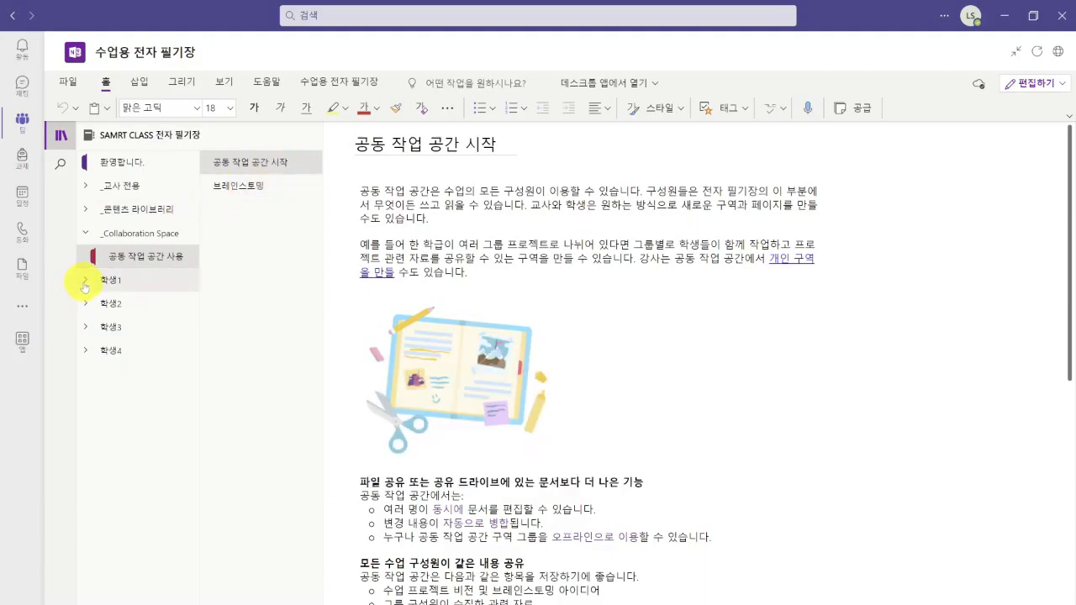
left_click(84, 282)
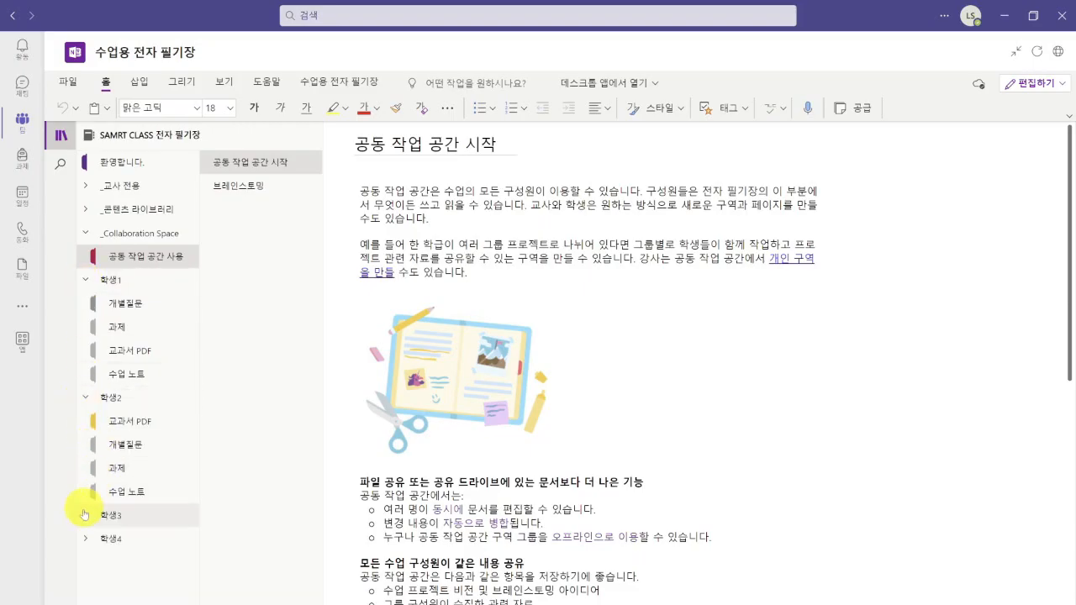
left_click(84, 515)
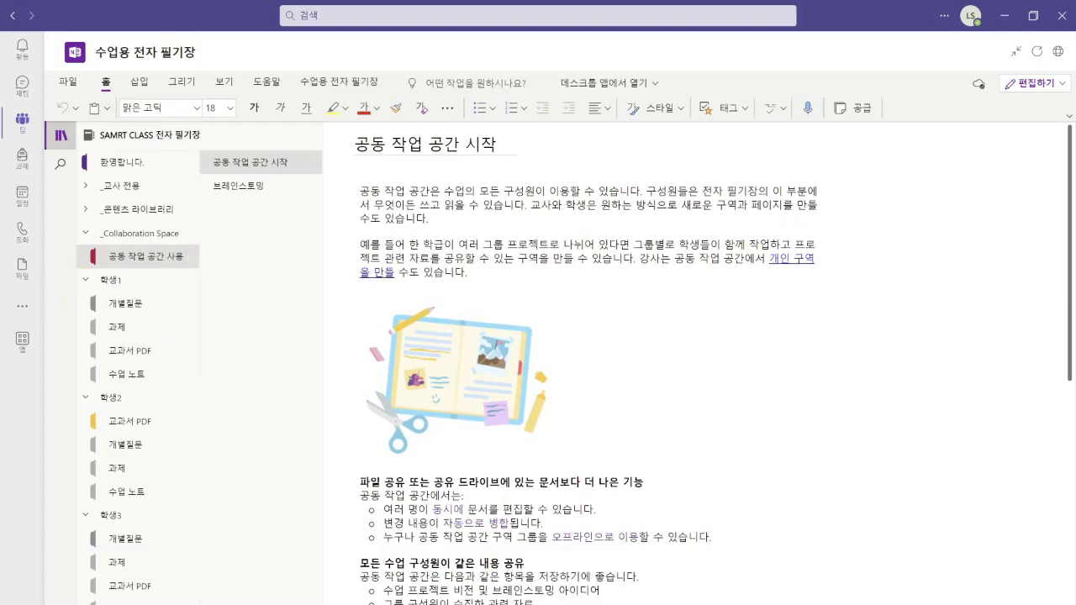
Show the class notebook tools and review the available page distribution options
left_click(396, 81)
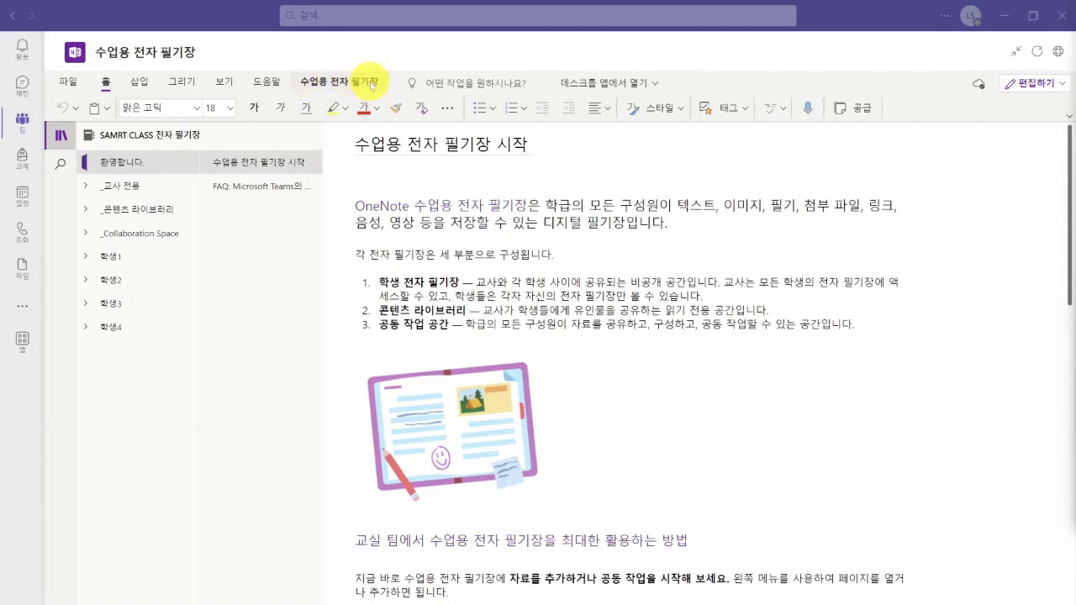
left_click(371, 85)
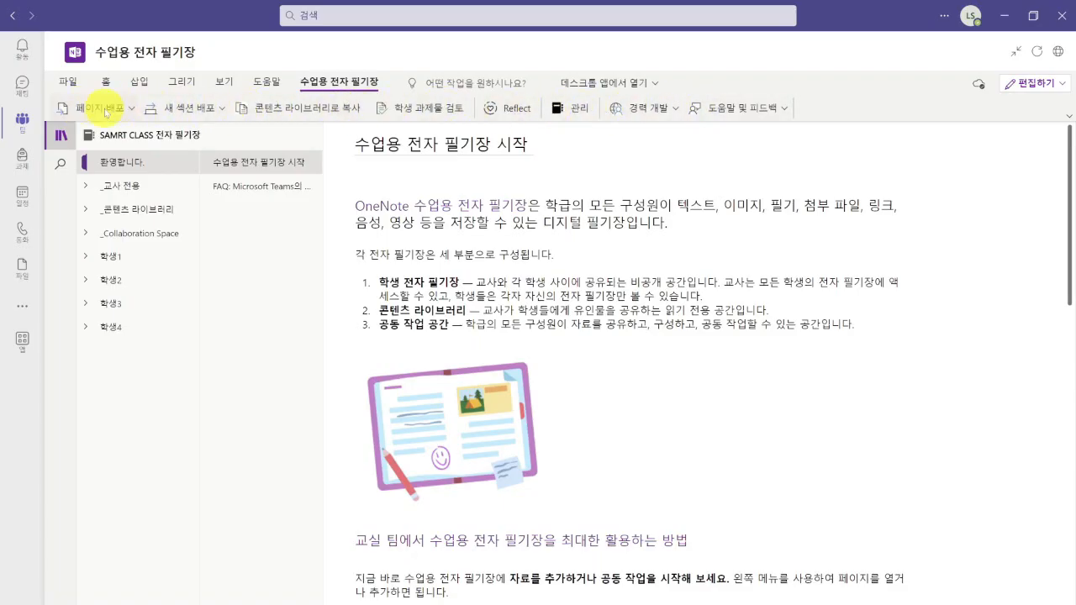
left_click(132, 114)
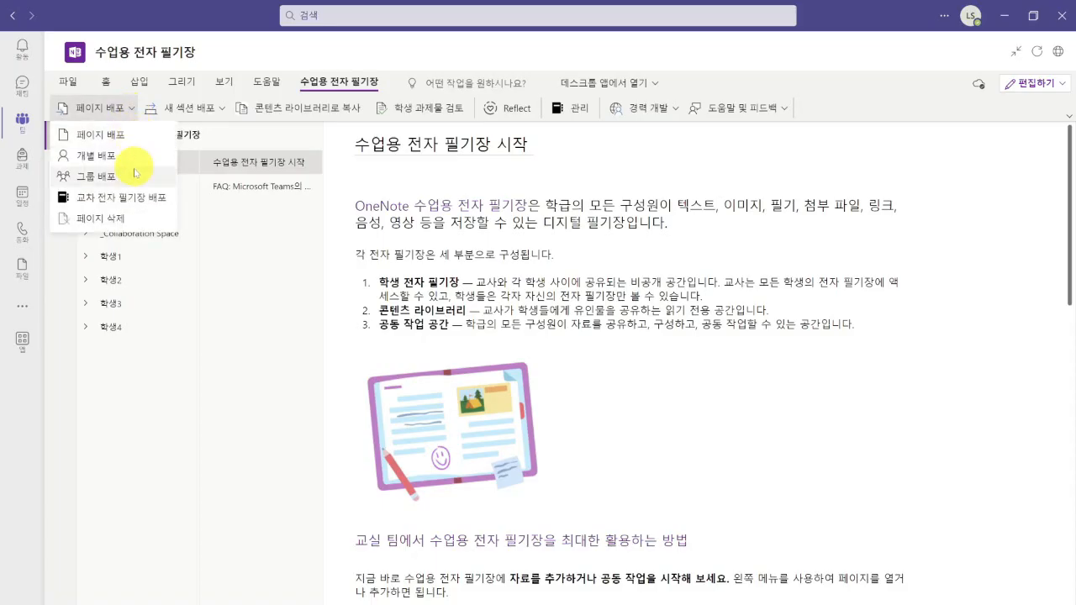
left_click(166, 136)
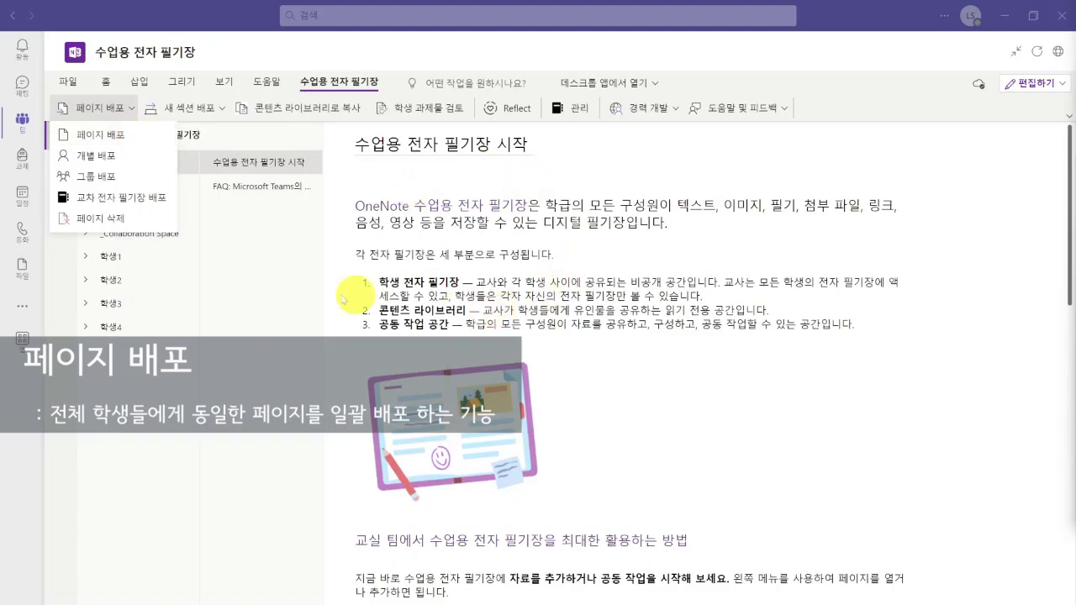
left_click(267, 278)
Distribute the page 건설기술 p.222 from the teacher-only 교과서 PDF section to every student's 교과서 PDF section
left_click(109, 187)
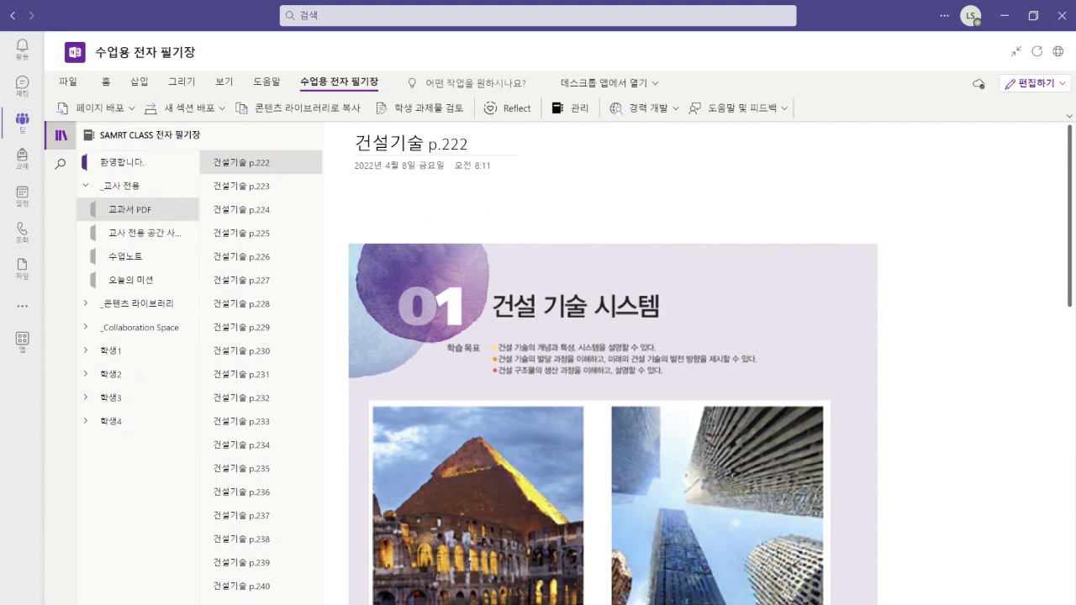
left_click(132, 108)
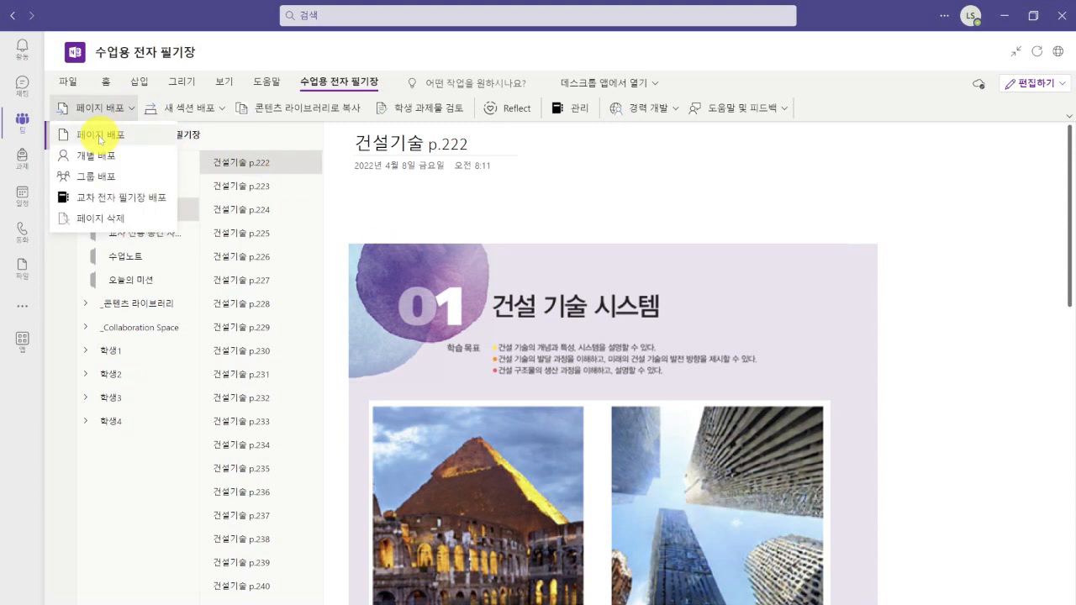
left_click(131, 137)
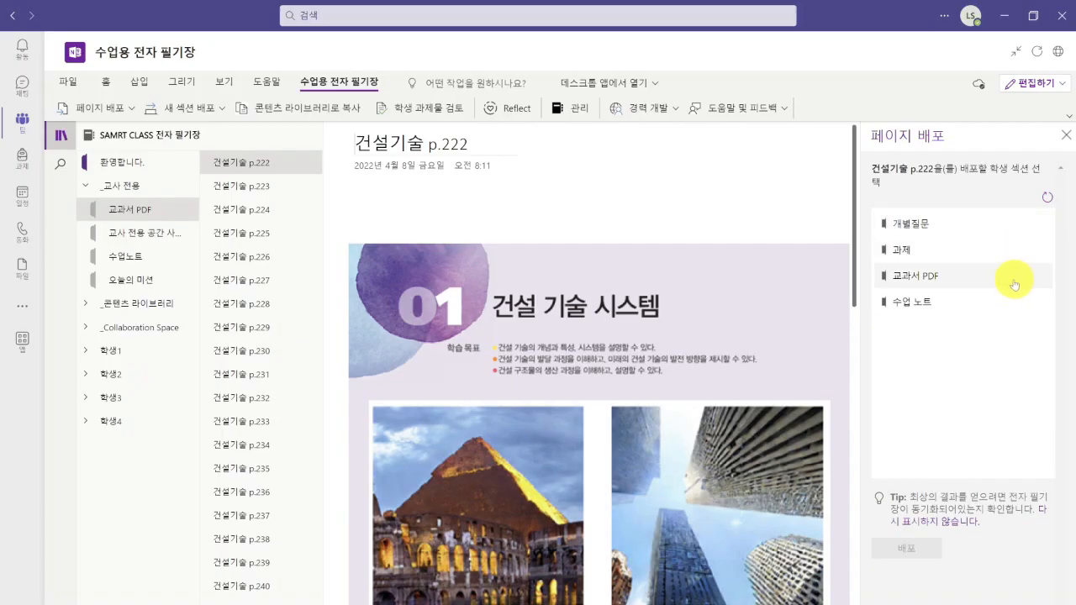
left_click(945, 287)
left_click(912, 547)
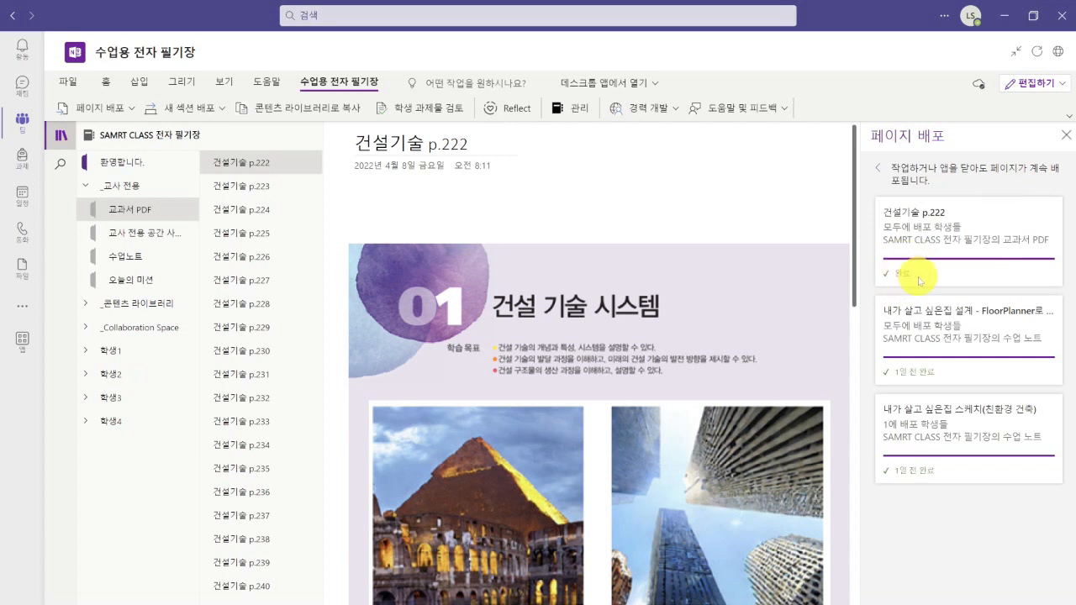
left_click(1066, 137)
Check the distributed page 건설기술 p.222 in 학생1's 교과서 PDF section and expand the sections of 학생2
left_click(86, 353)
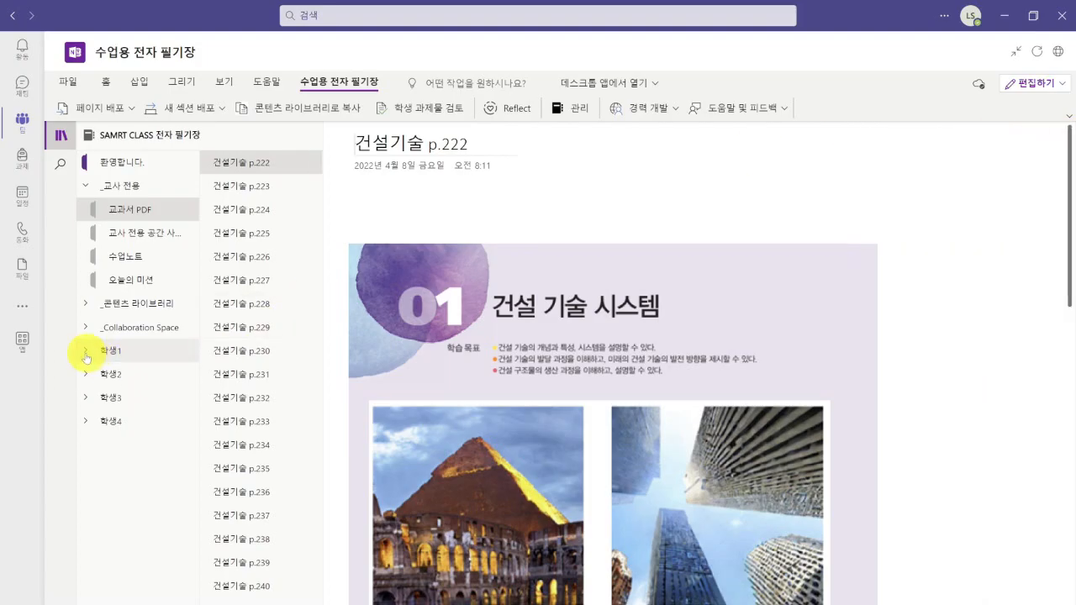
left_click(137, 423)
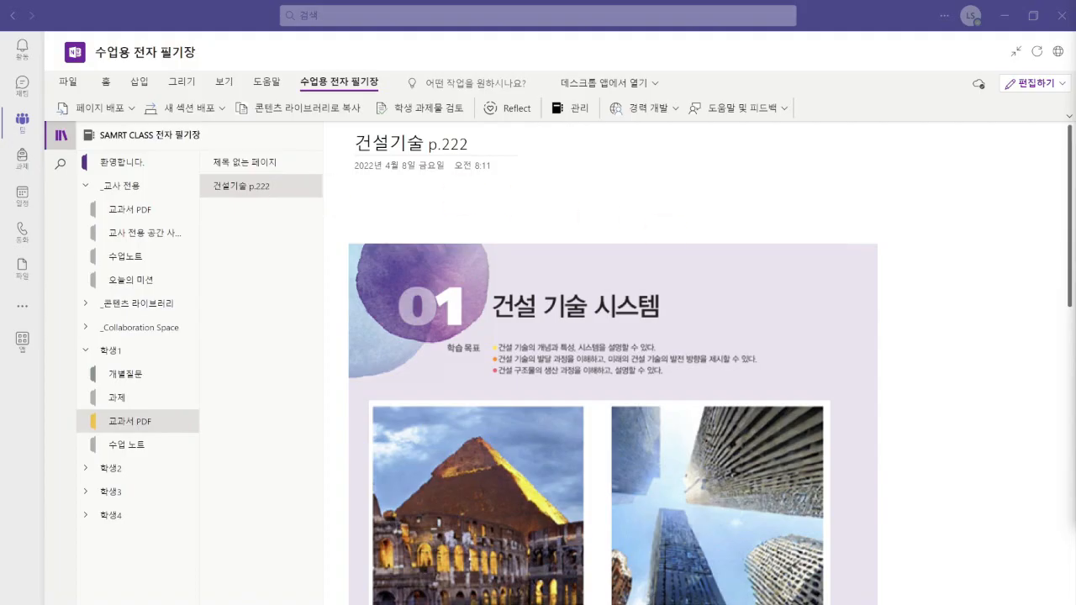
left_click(84, 476)
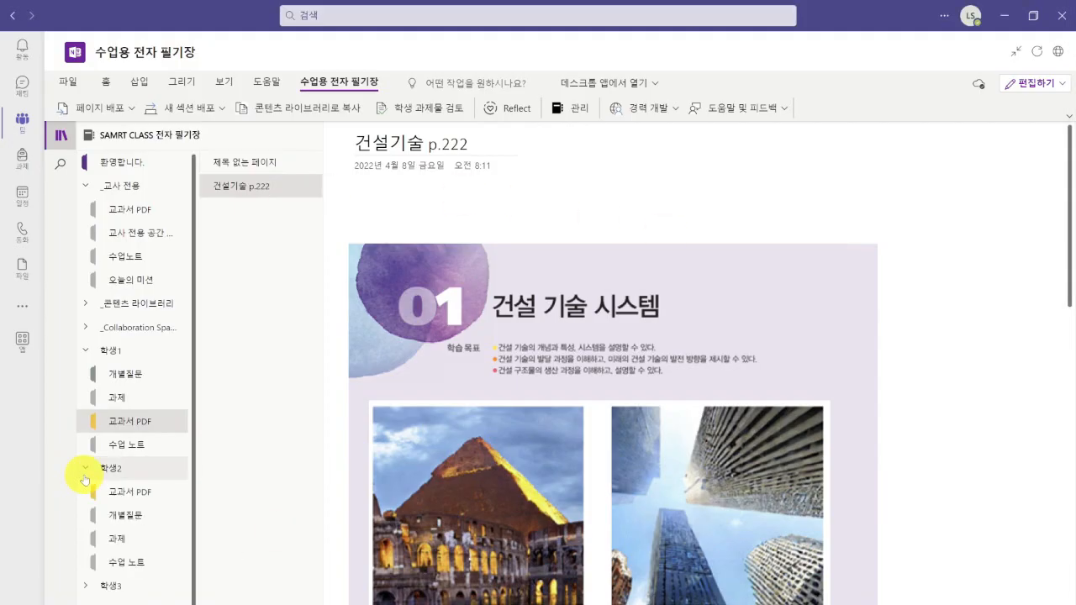
Distribute the page 건설기술 p.223 from the teacher-only 교과서 PDF section individually to 학생4's 교과서 PDF section
left_click(94, 107)
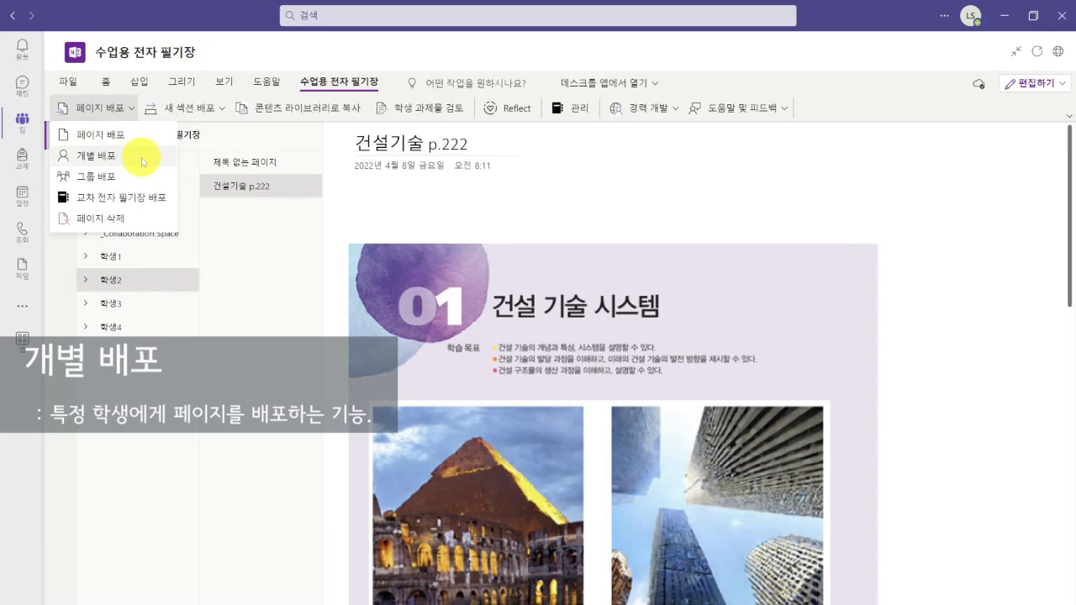
left_click(143, 160)
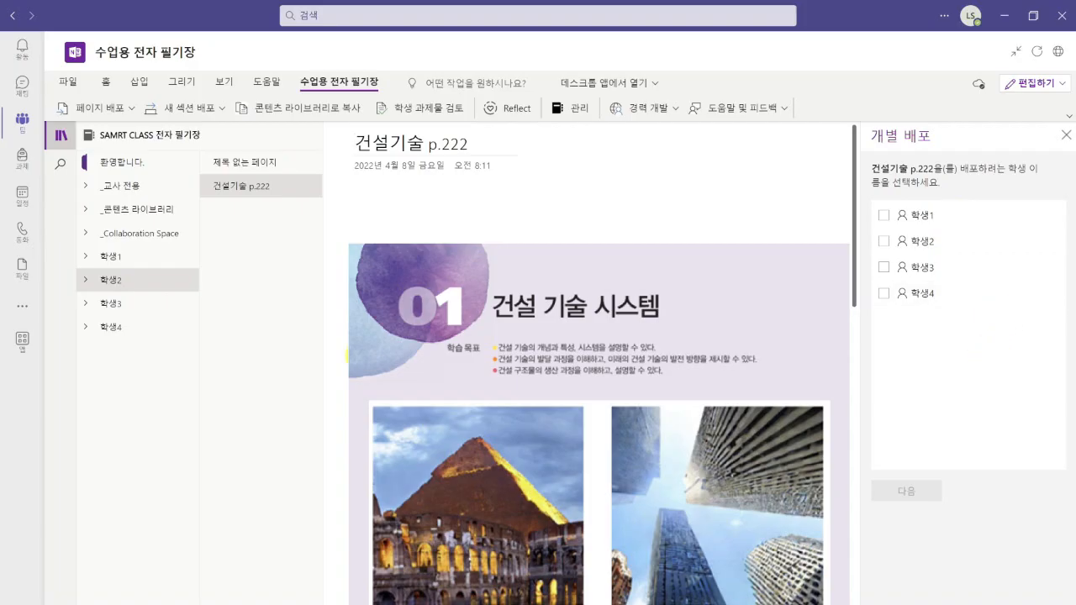
left_click(86, 187)
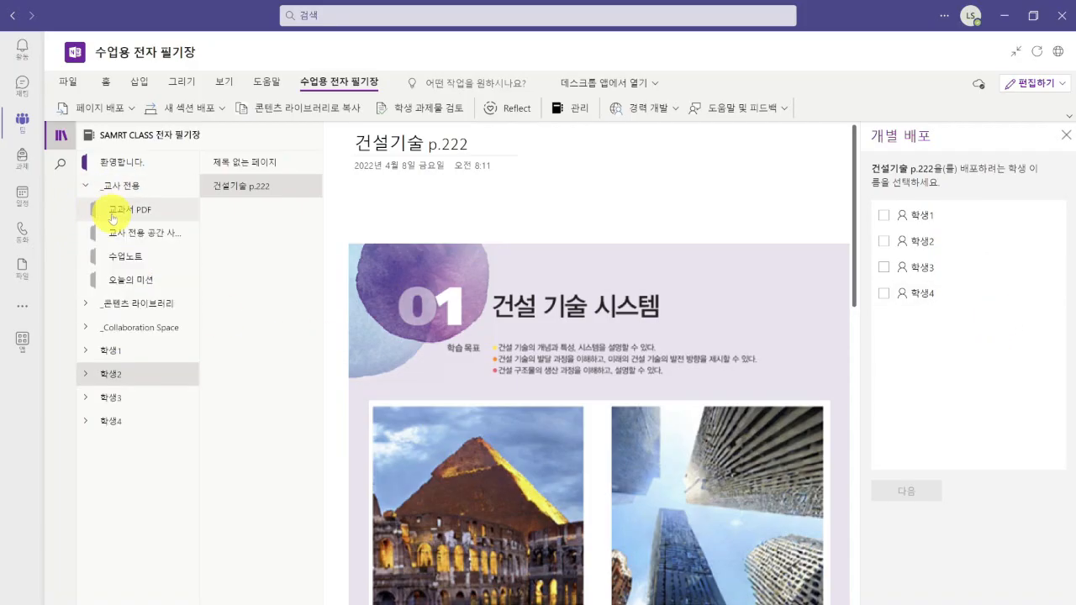
left_click(114, 210)
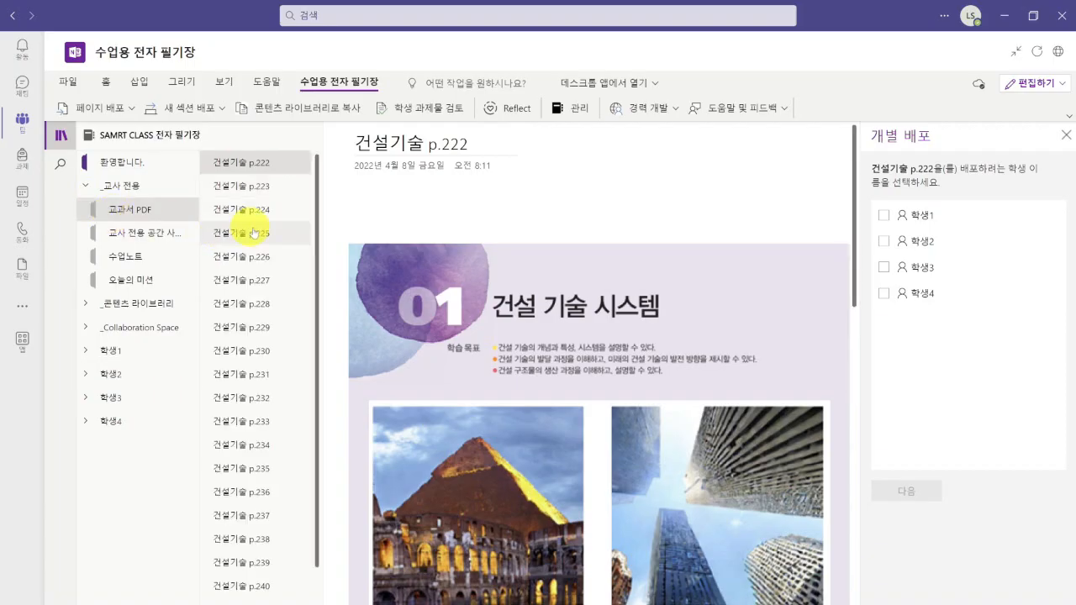
left_click(258, 187)
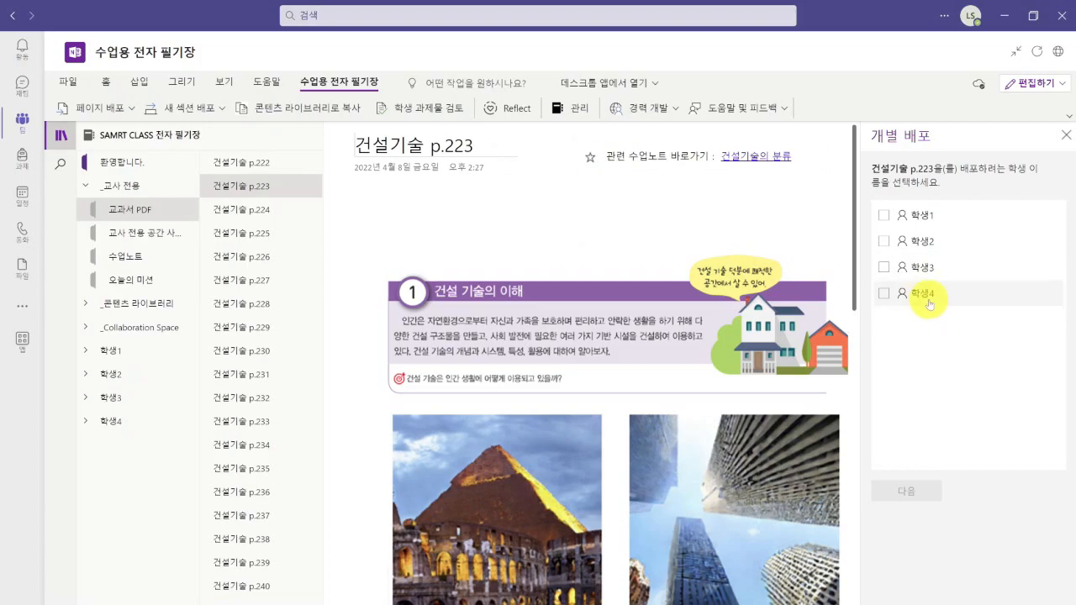
left_click(884, 294)
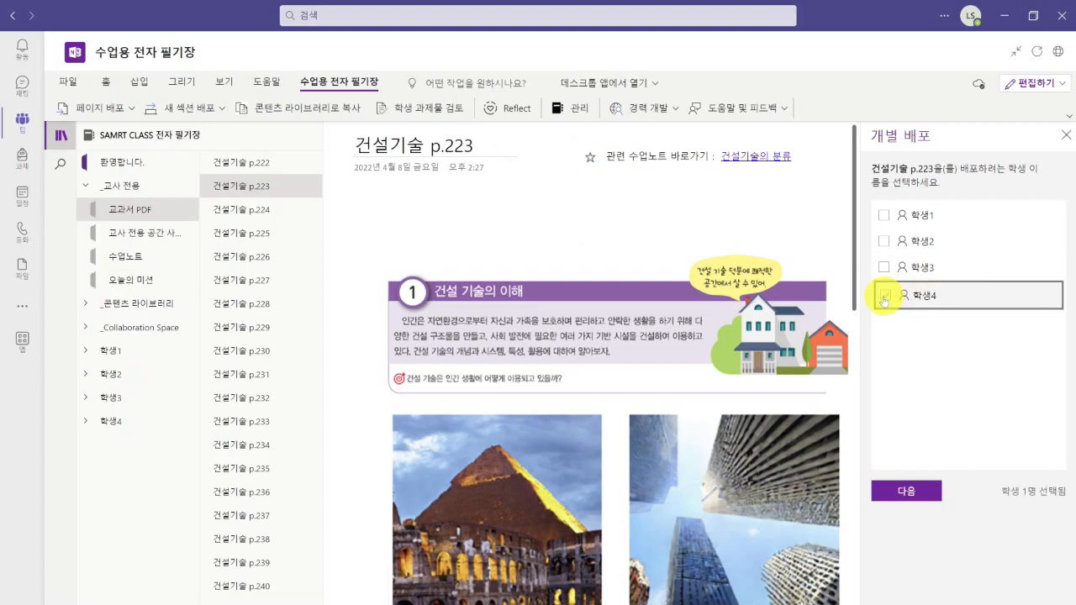
left_click(929, 492)
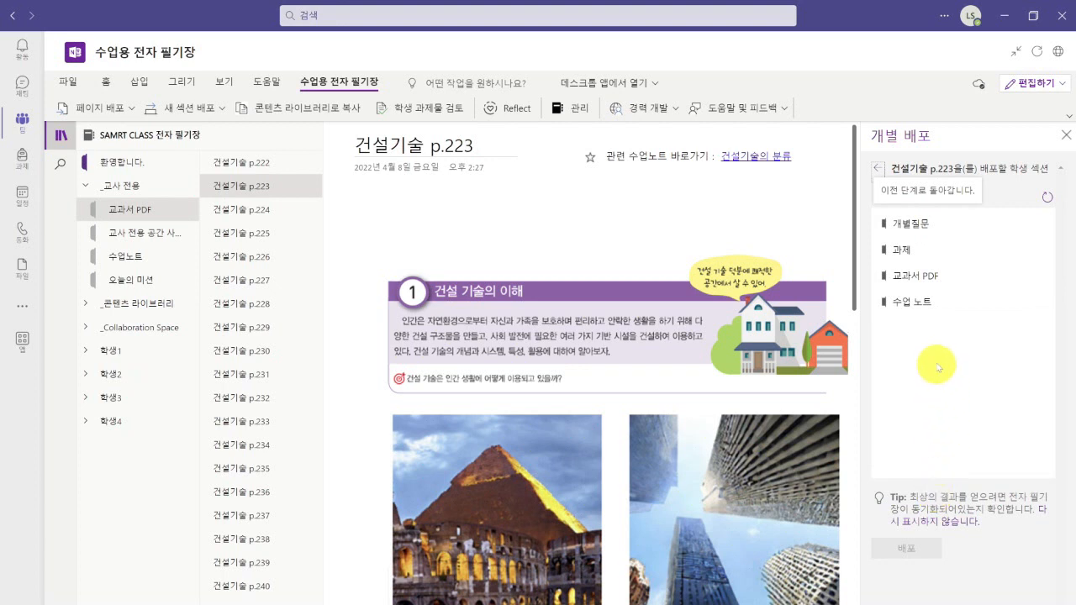
left_click(967, 282)
left_click(921, 549)
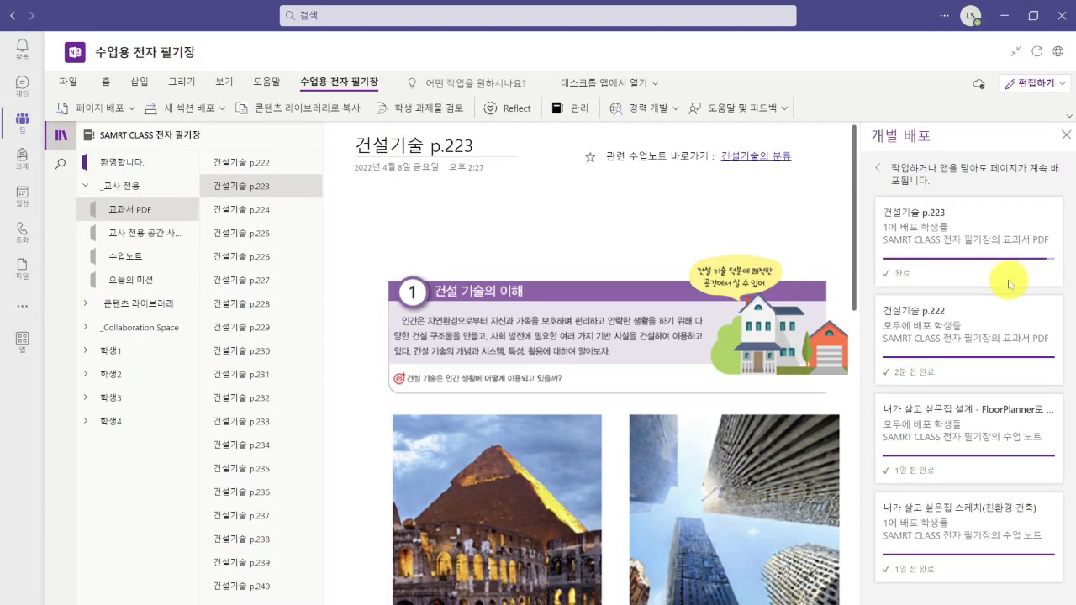
View the distributed page 건설기술 p.223 in 학생4's 교과서 PDF section
left_click(85, 420)
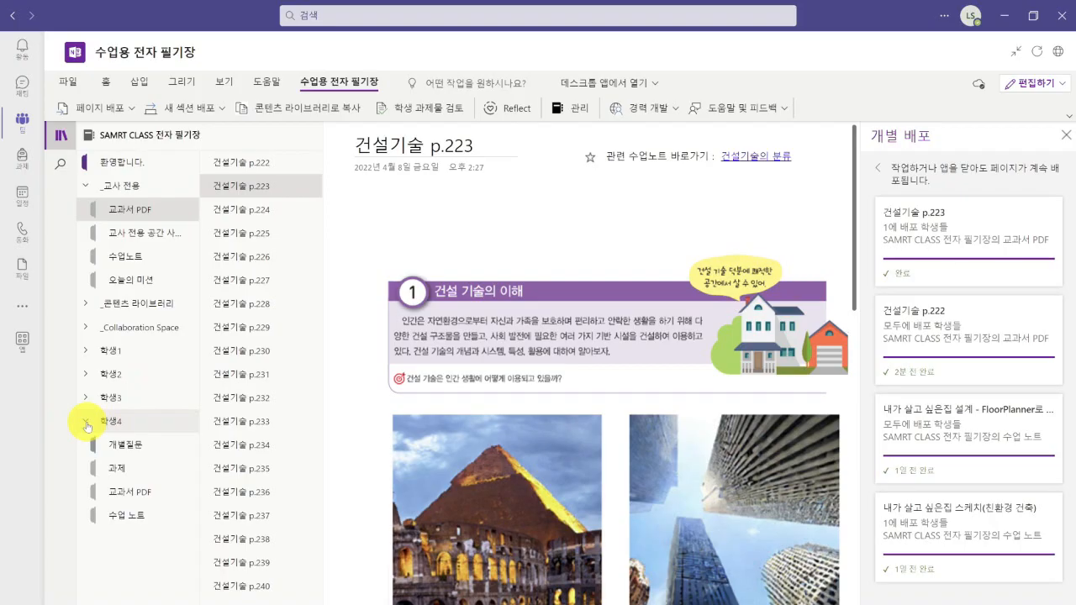
left_click(152, 496)
left_click(269, 212)
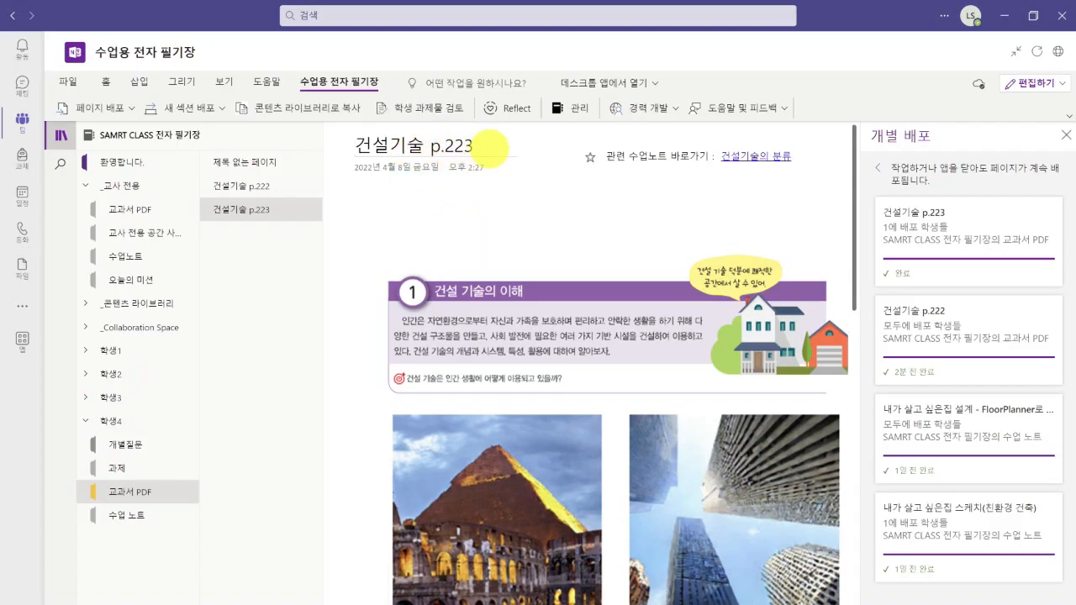
Distribute the page 건설기술 p.223 to the 교과서 PDF section of the student group SMART CLASS_1조
left_click(132, 108)
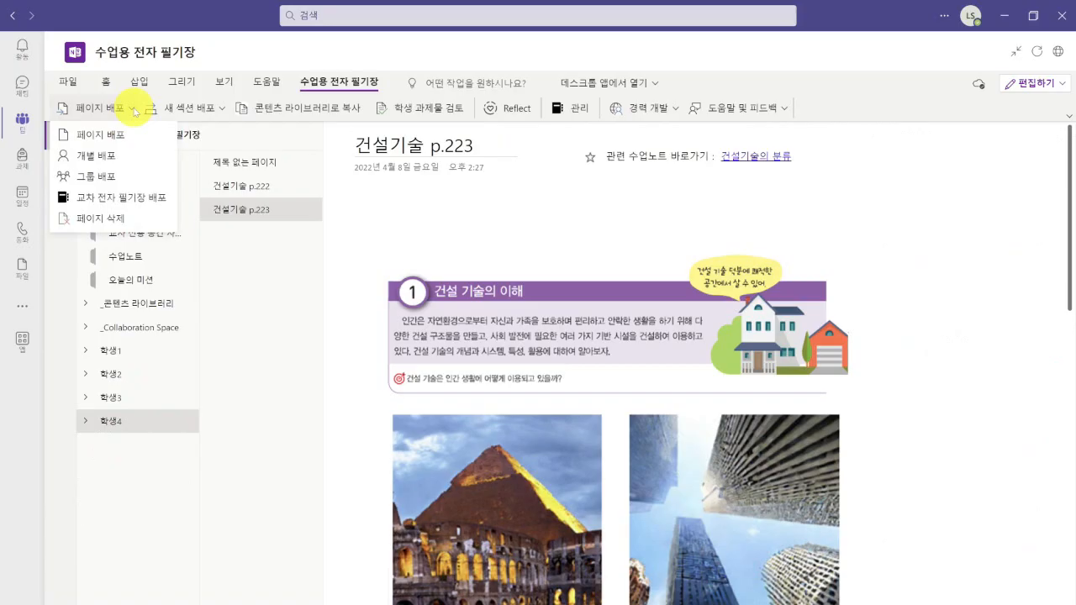
left_click(128, 178)
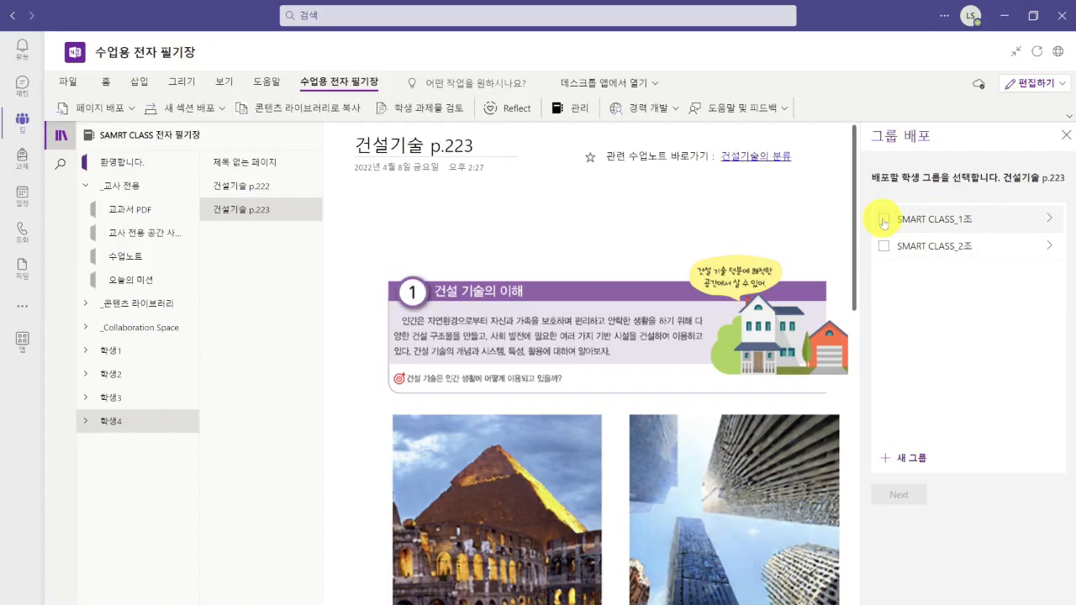
left_click(884, 221)
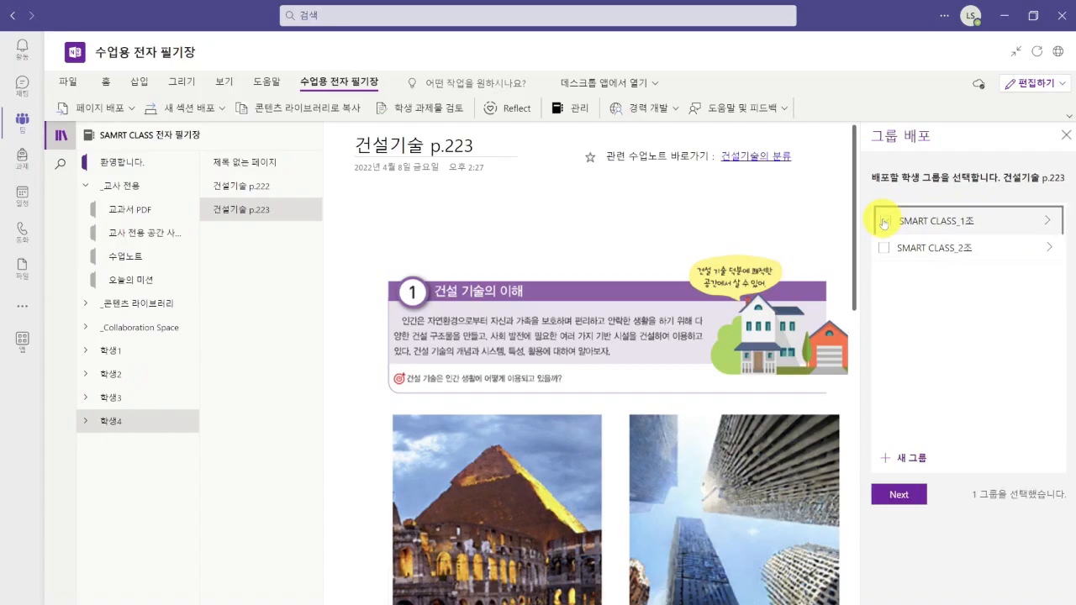
left_click(899, 496)
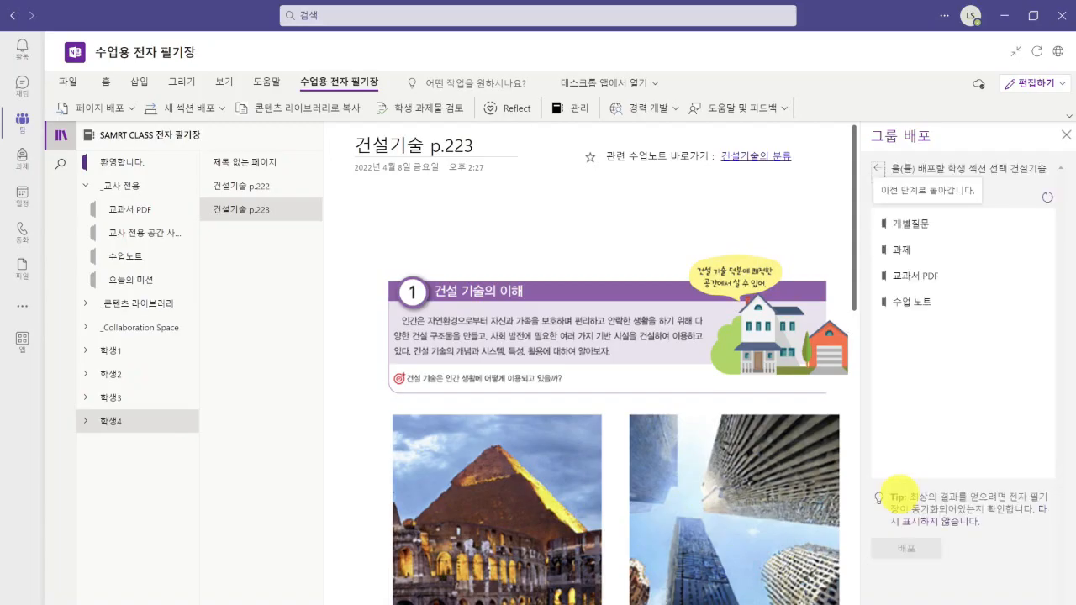
left_click(938, 284)
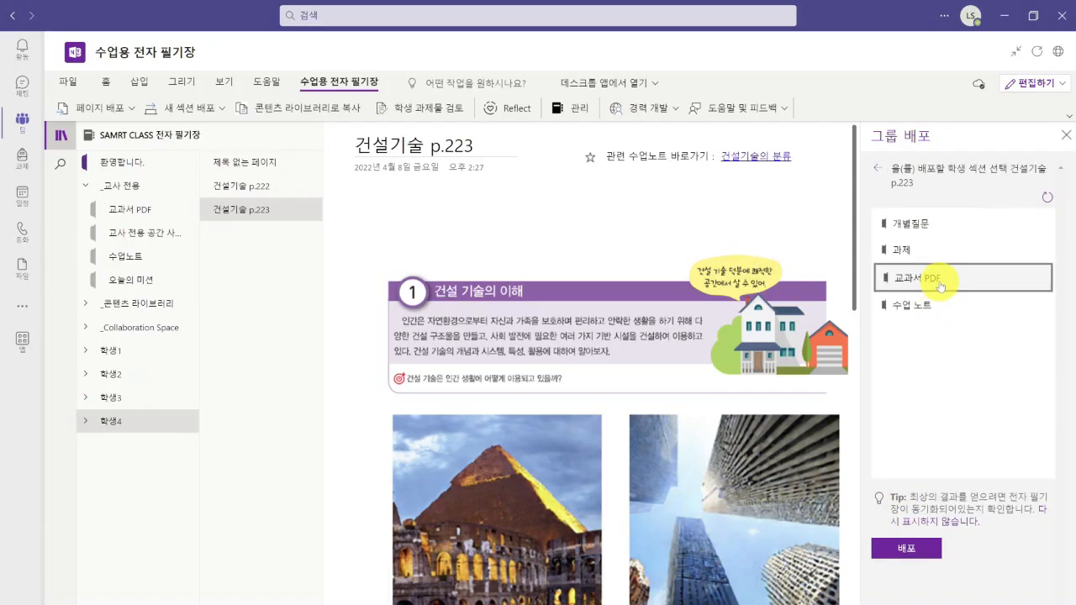
left_click(922, 550)
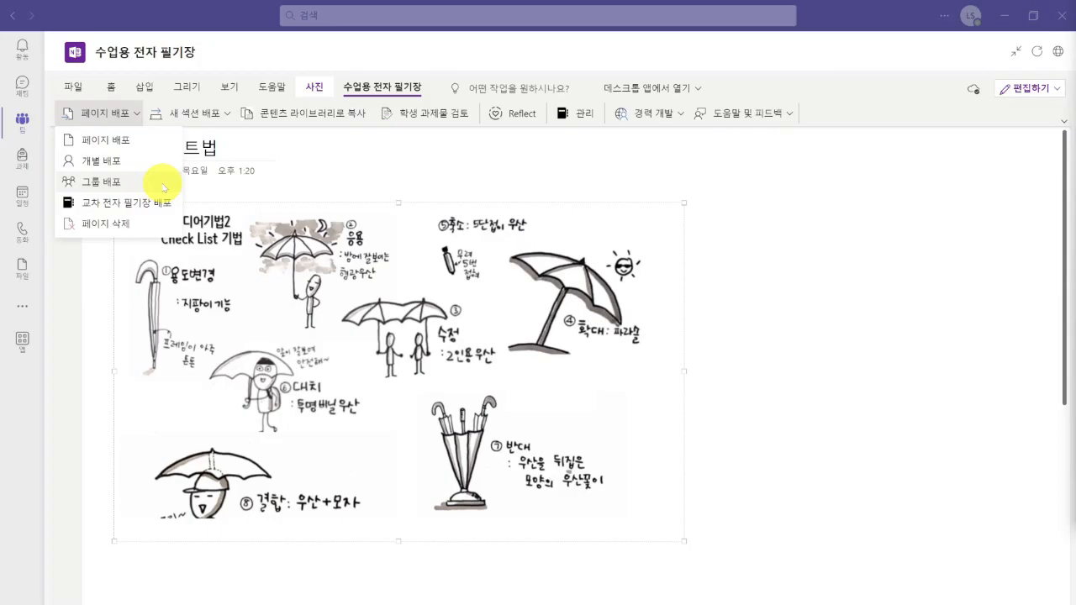
Create a distribution group named 1조 그룹 with 학생1 and 학생2 for group distribution of the 체크리스트법 page
left_click(164, 187)
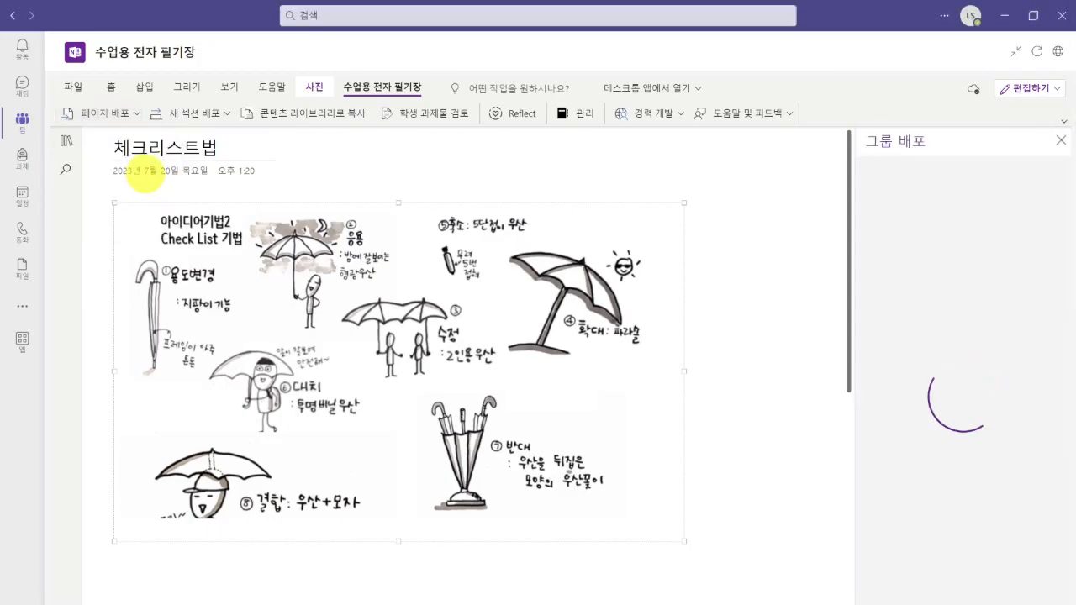
left_click(906, 469)
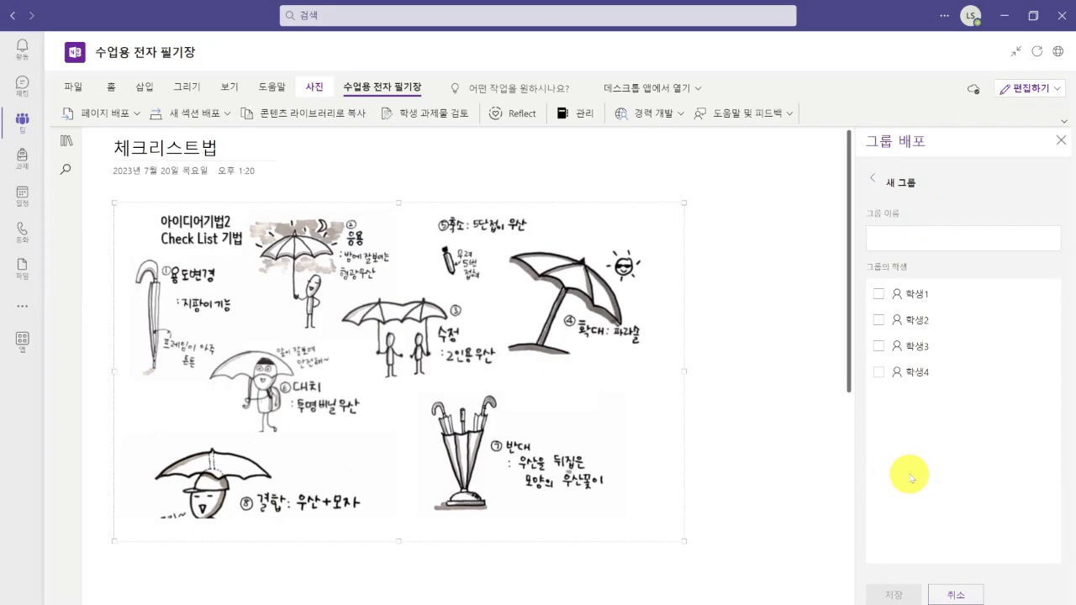
left_click(900, 240)
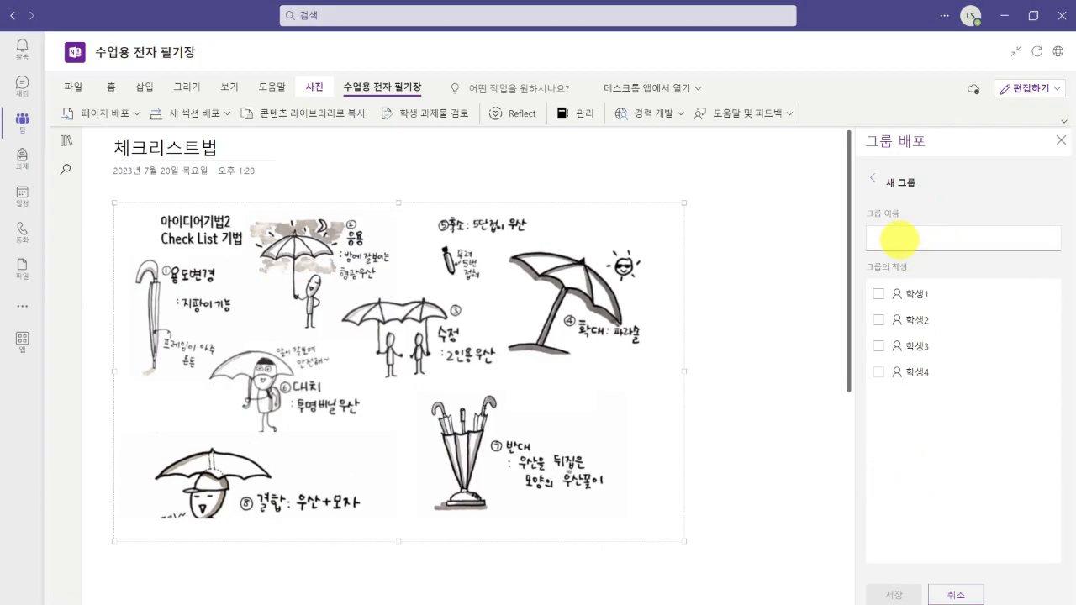
type("1조 그룹")
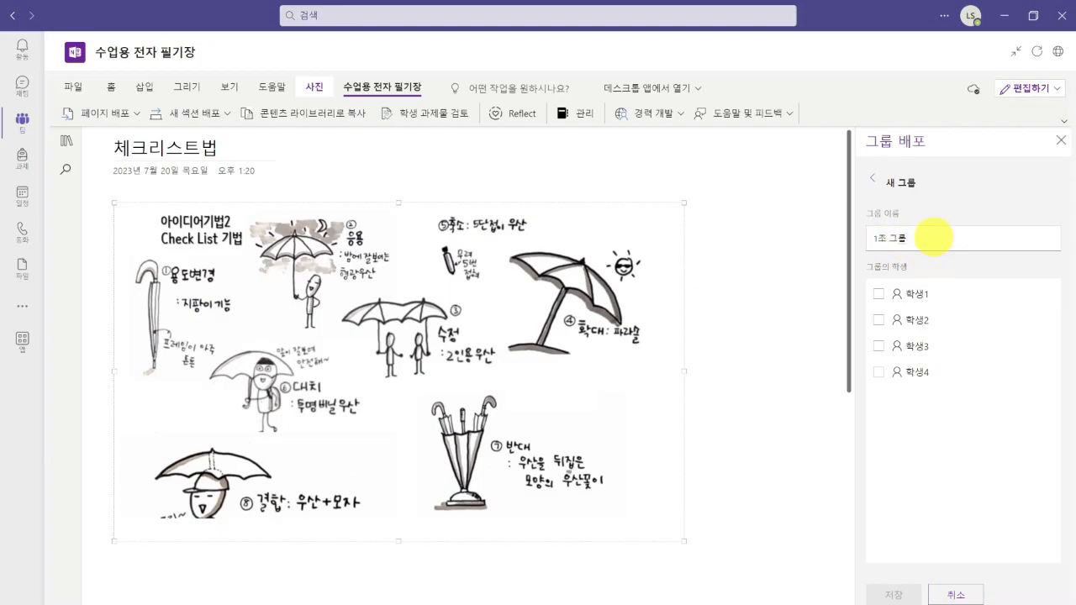
left_click(881, 296)
left_click(881, 326)
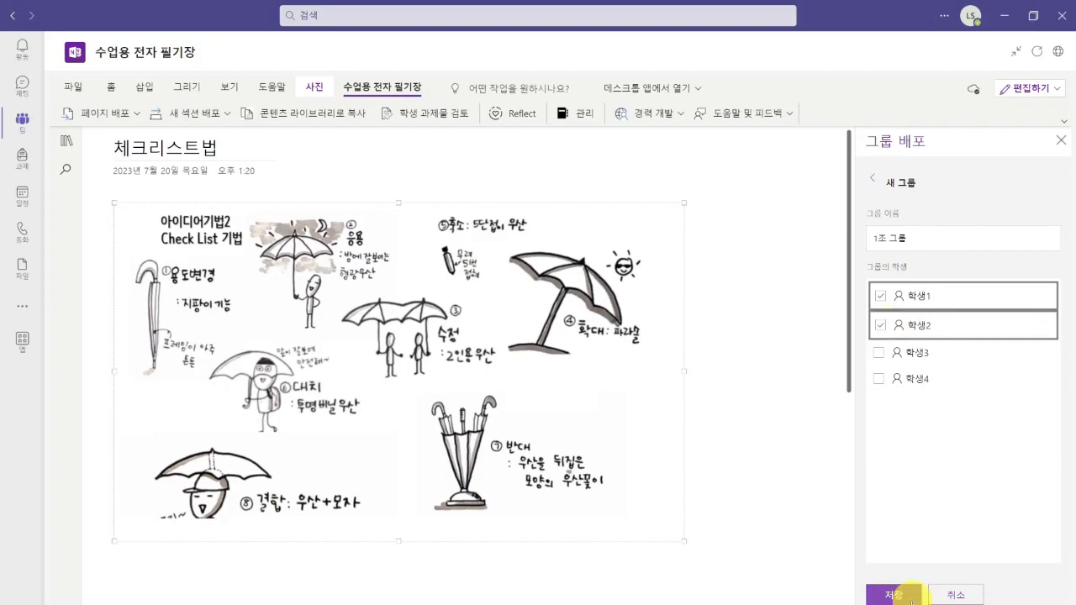
left_click(894, 595)
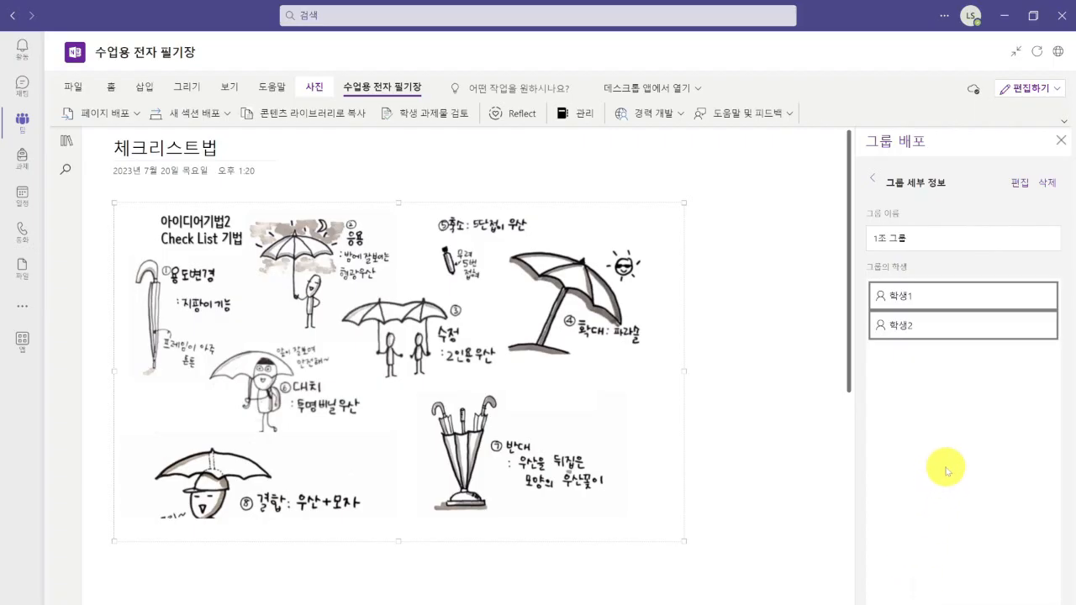
left_click(873, 178)
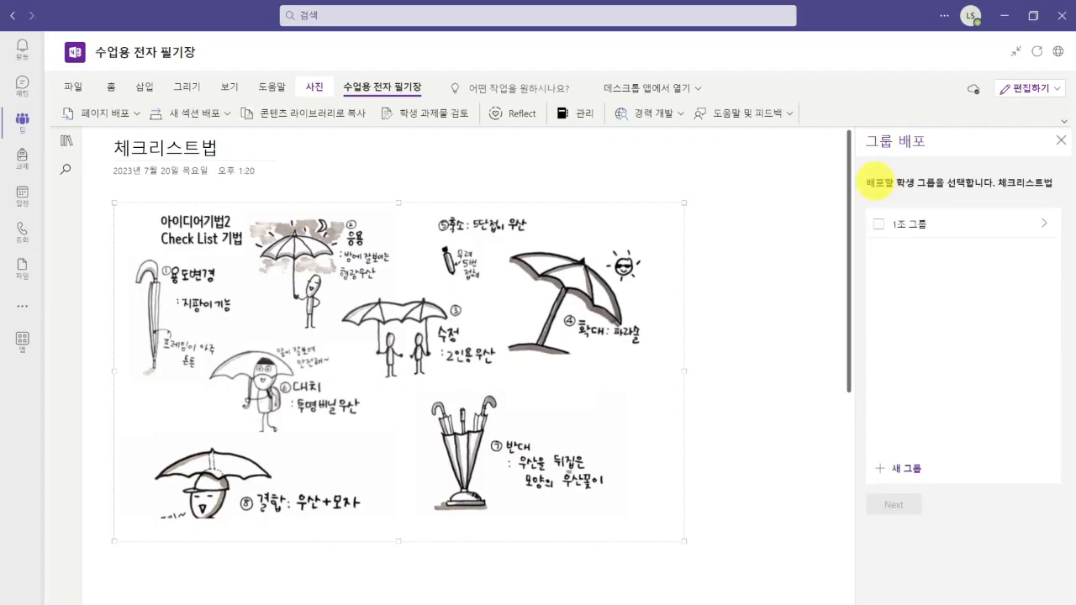
Create a second distribution group named 2조 그룹 with 학생3 and 학생4
left_click(913, 471)
left_click(904, 240)
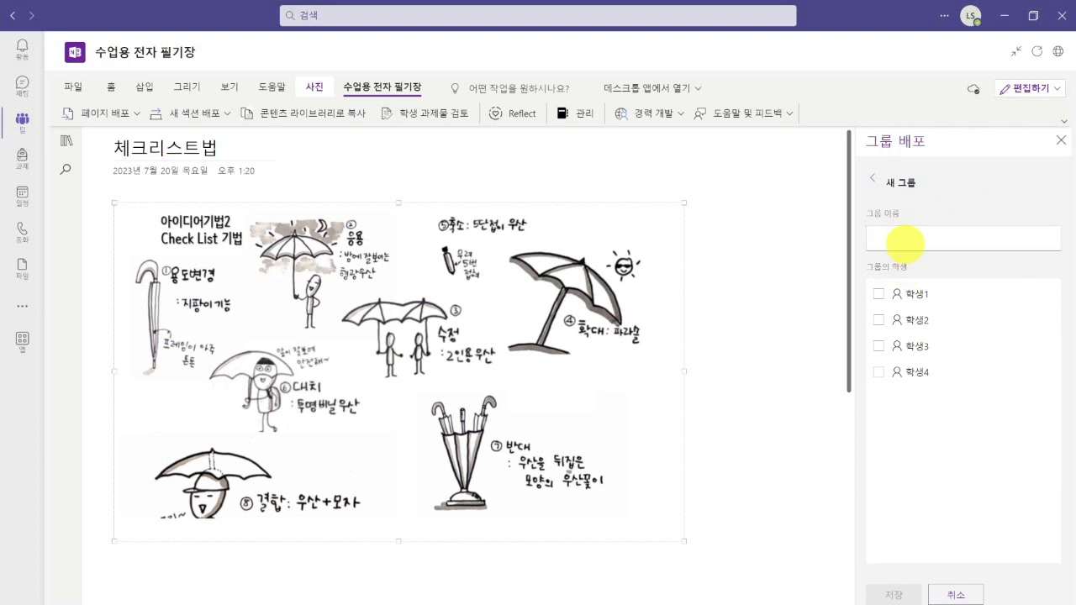
type("2조 그룹")
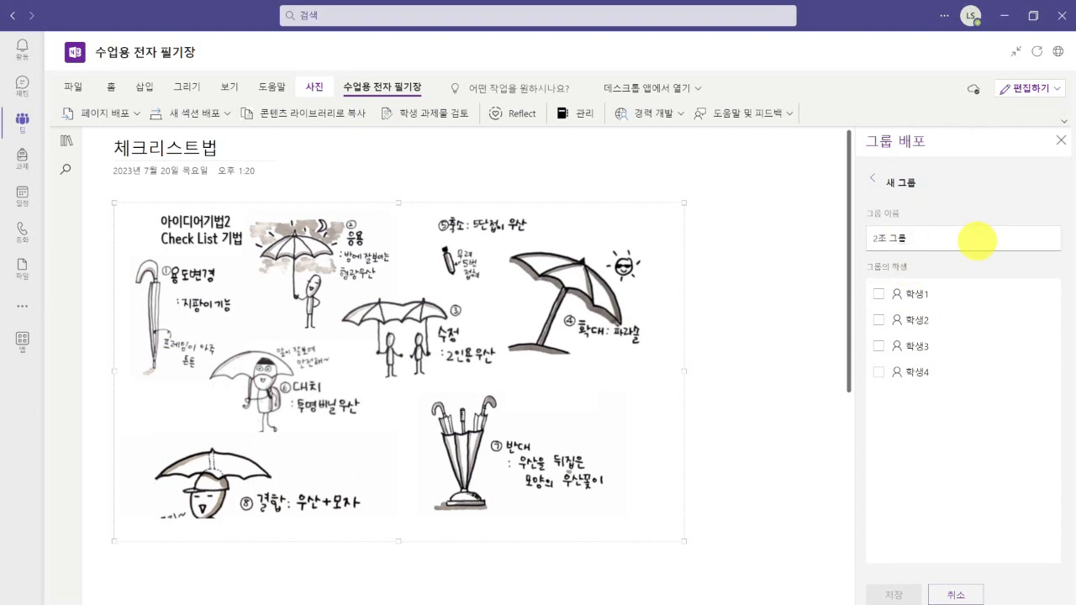
left_click(878, 352)
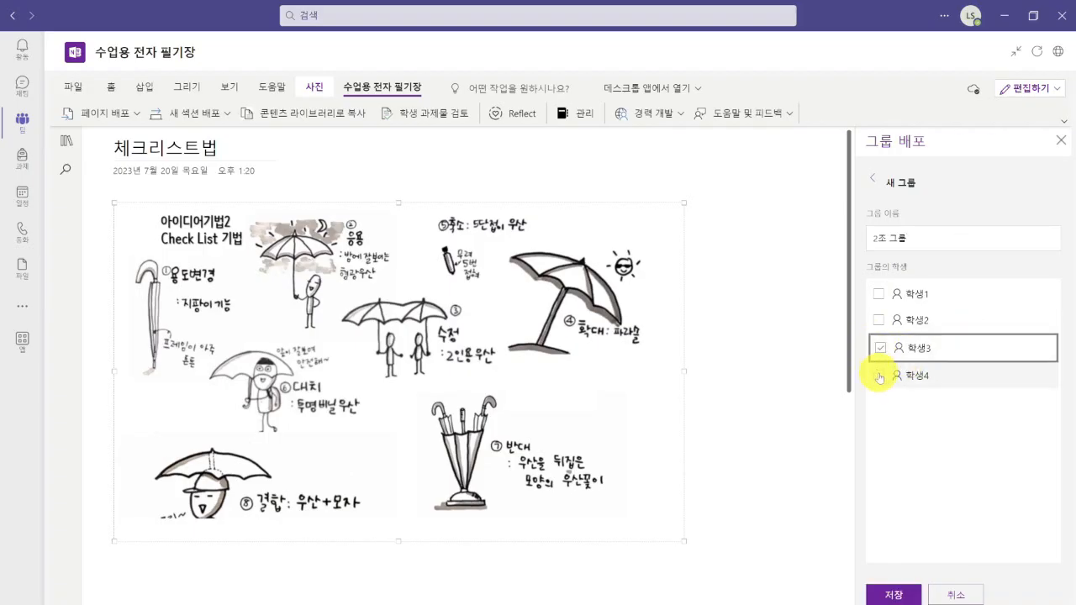
left_click(879, 372)
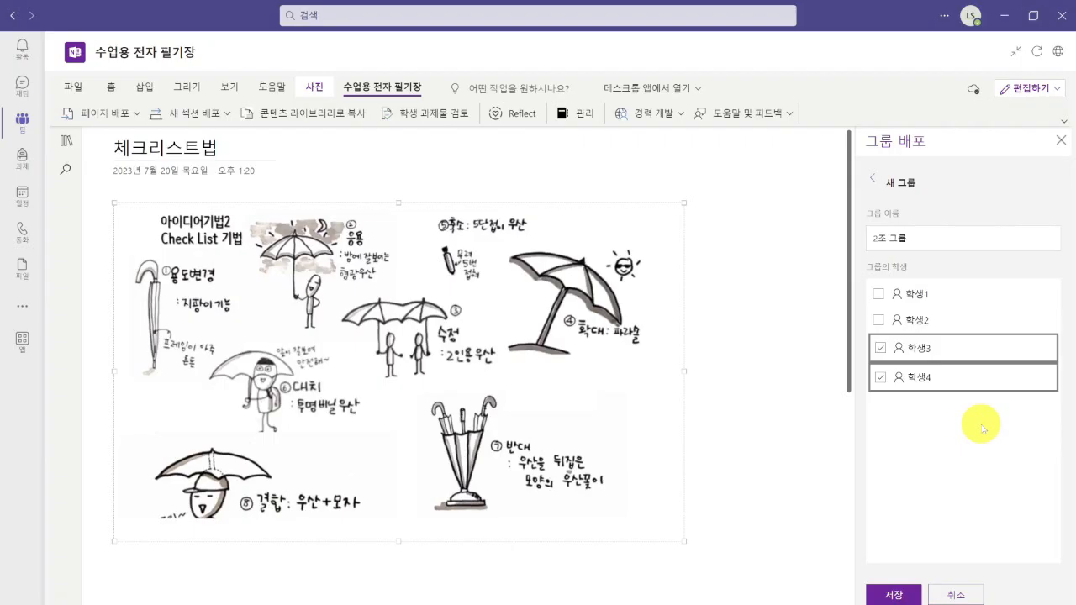
left_click(917, 598)
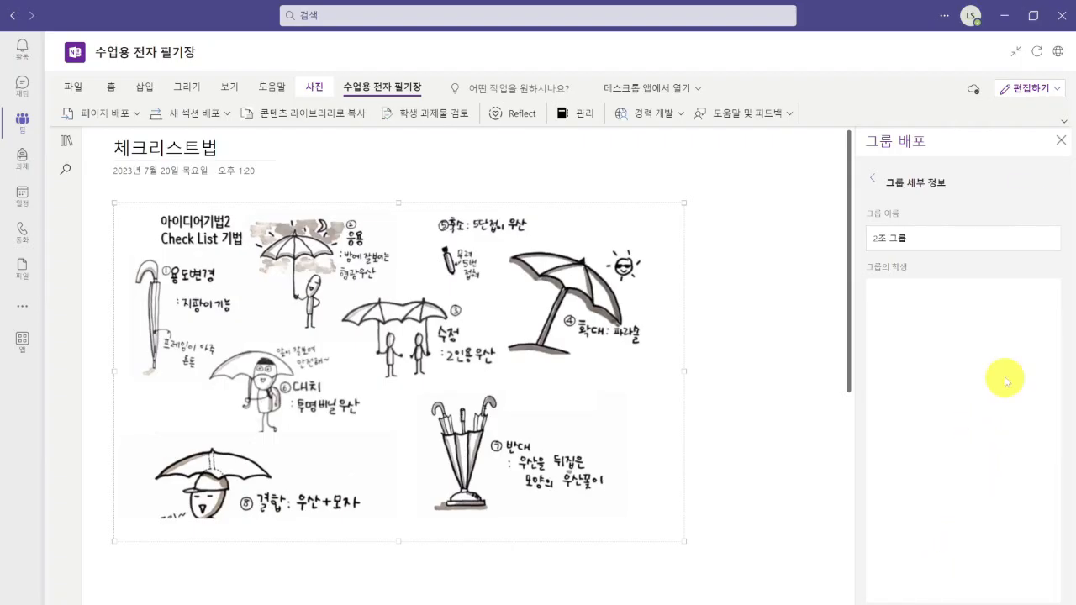
left_click(872, 187)
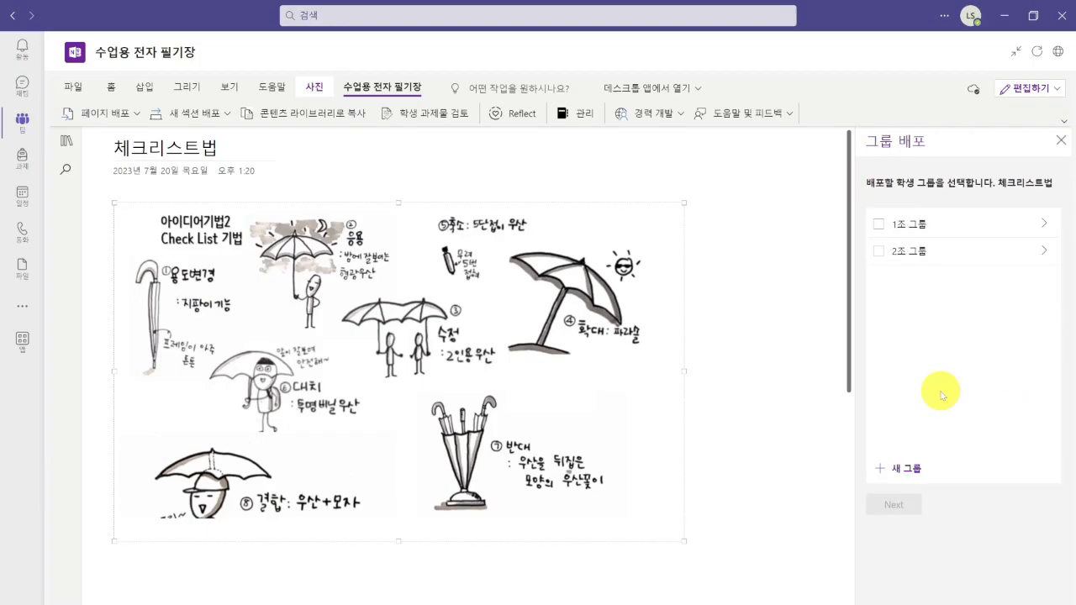
Choose 1조 그룹 as the recipient group of the 체크리스트법 page and continue to the section choice
left_click(880, 227)
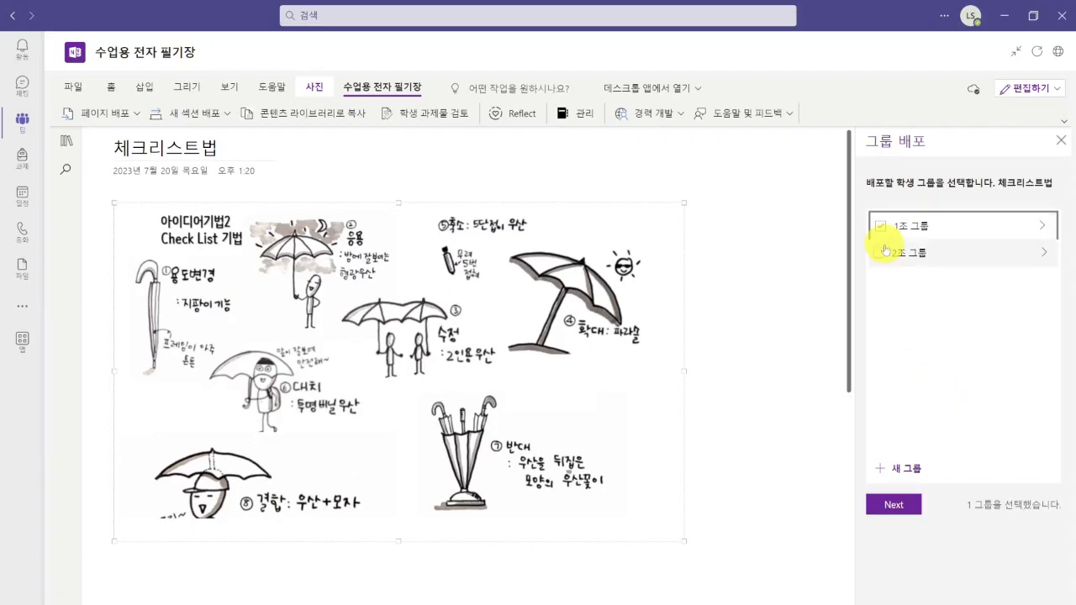
left_click(918, 514)
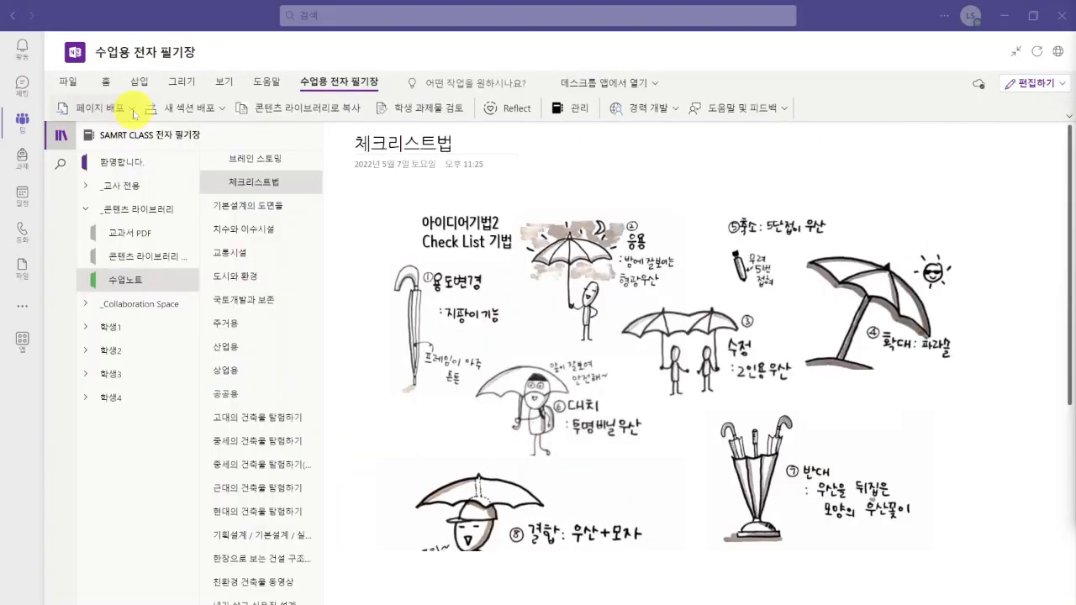
View the SAMRT CLASS team's page and reopen its class notebook
left_click(134, 112)
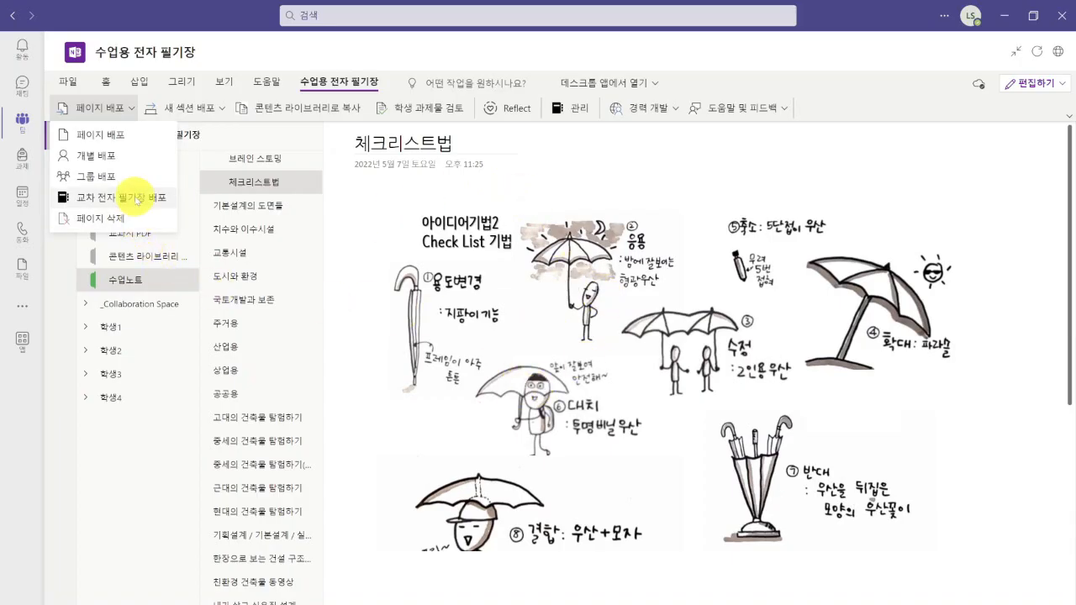
left_click(22, 124)
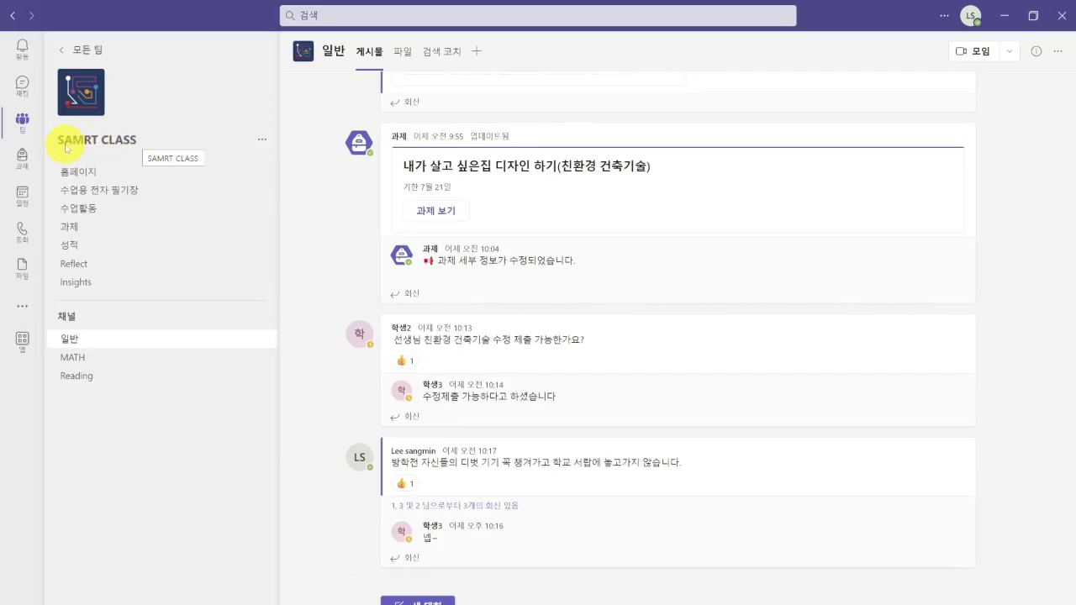
left_click(152, 192)
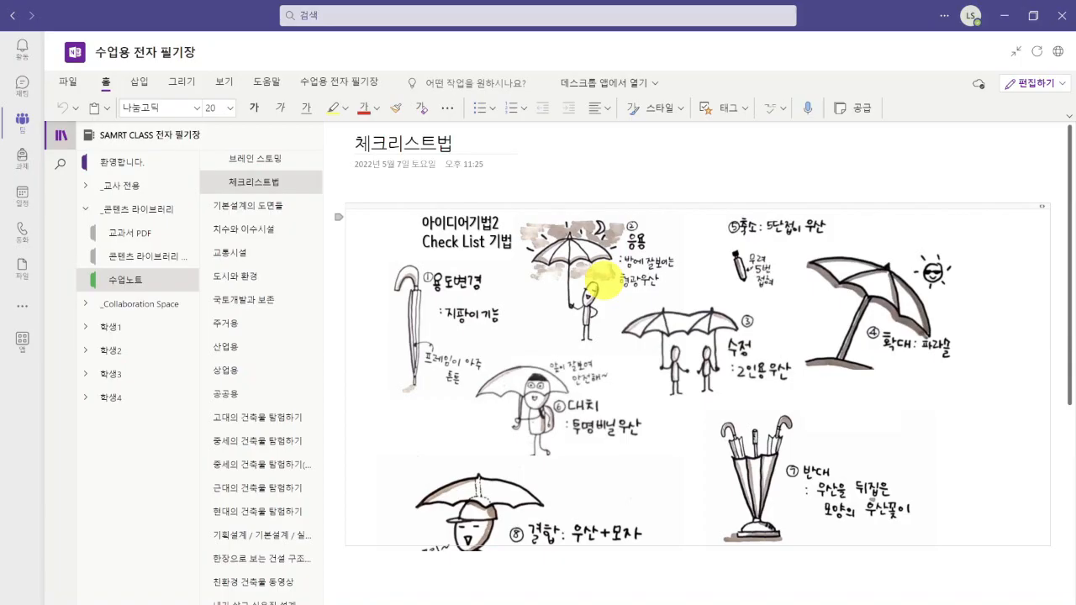
Distribute the 체크리스트법 page across notebooks to the 자료 section of the 2023 1-1 기술수업 notebook
left_click(351, 84)
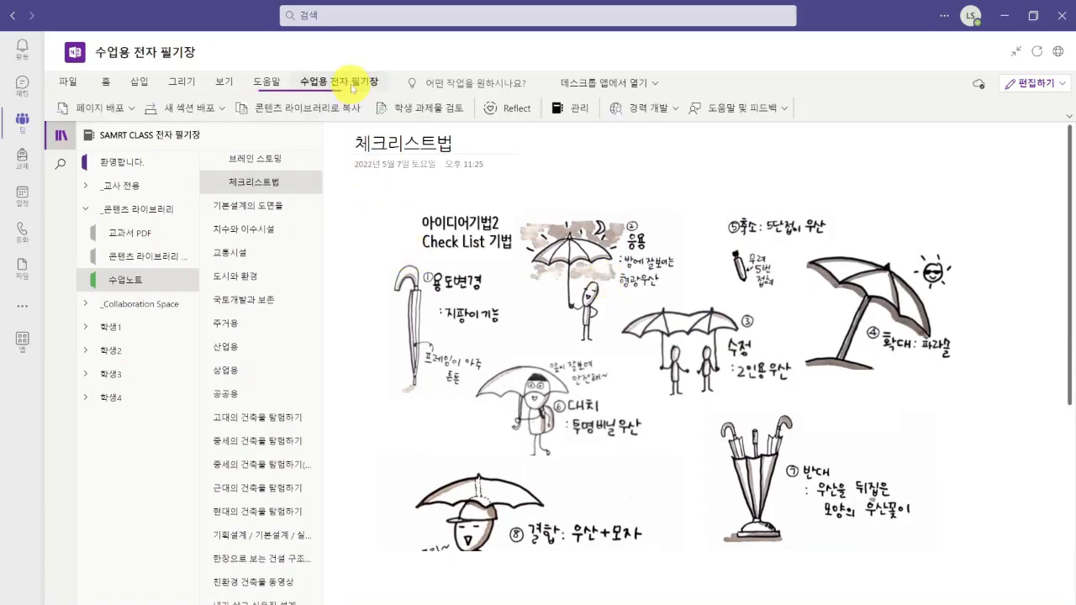
left_click(126, 107)
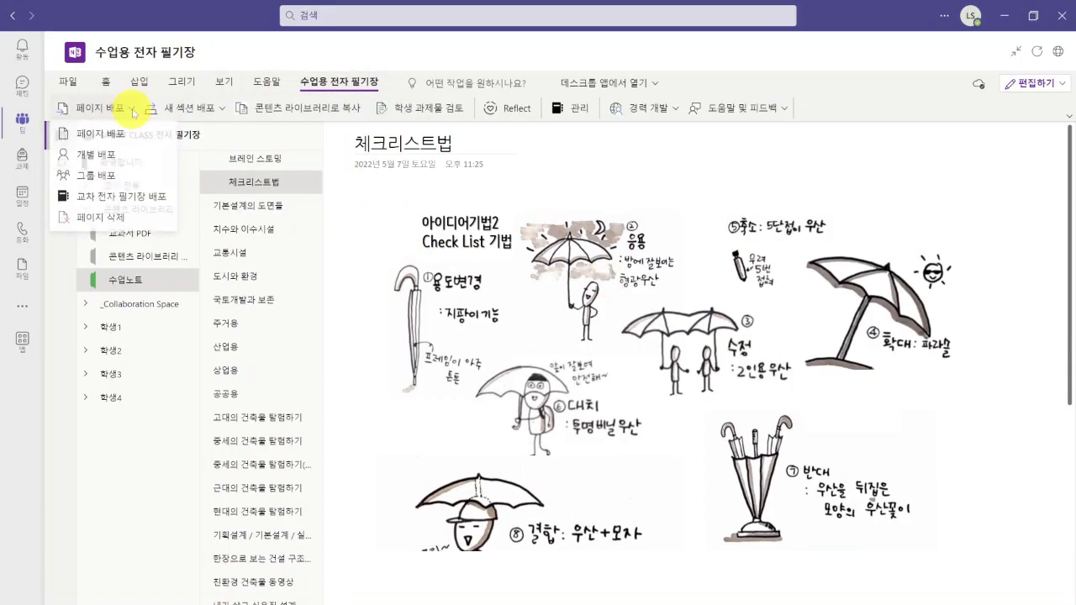
left_click(154, 201)
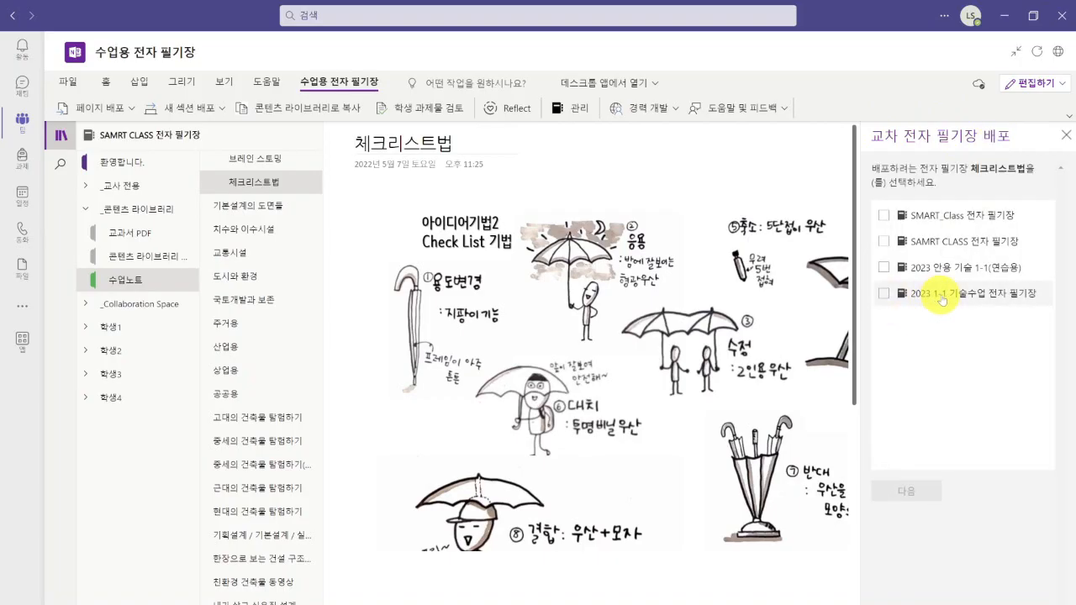
left_click(883, 298)
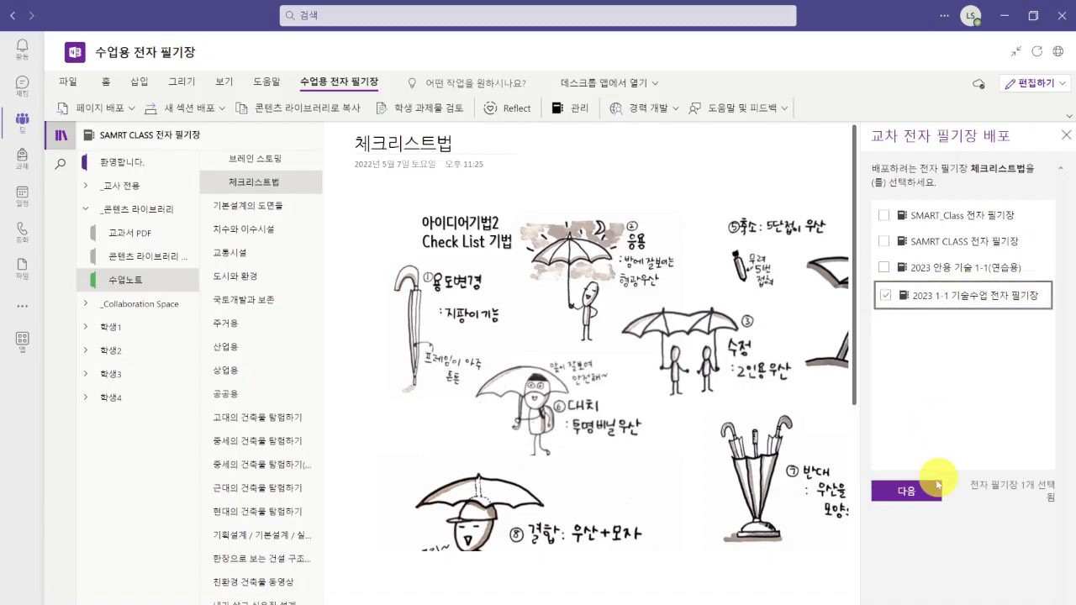
left_click(922, 498)
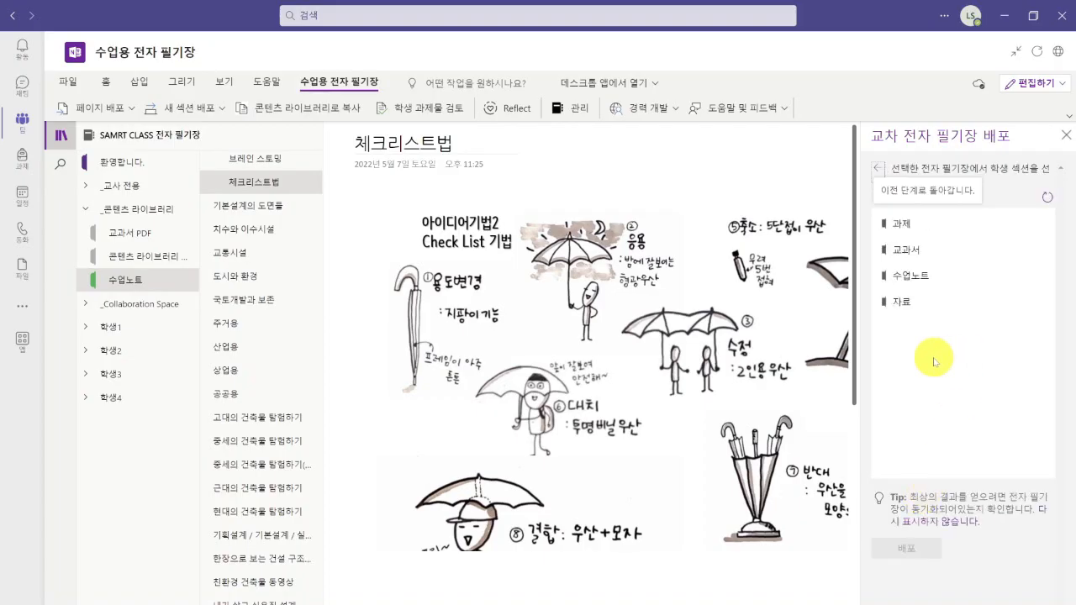
left_click(909, 301)
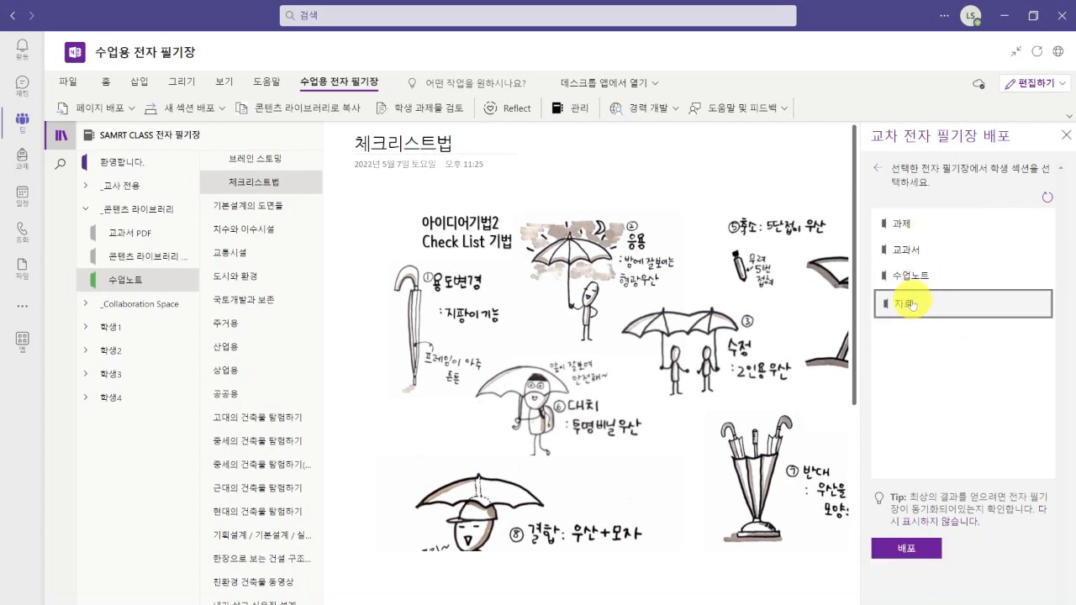
left_click(935, 547)
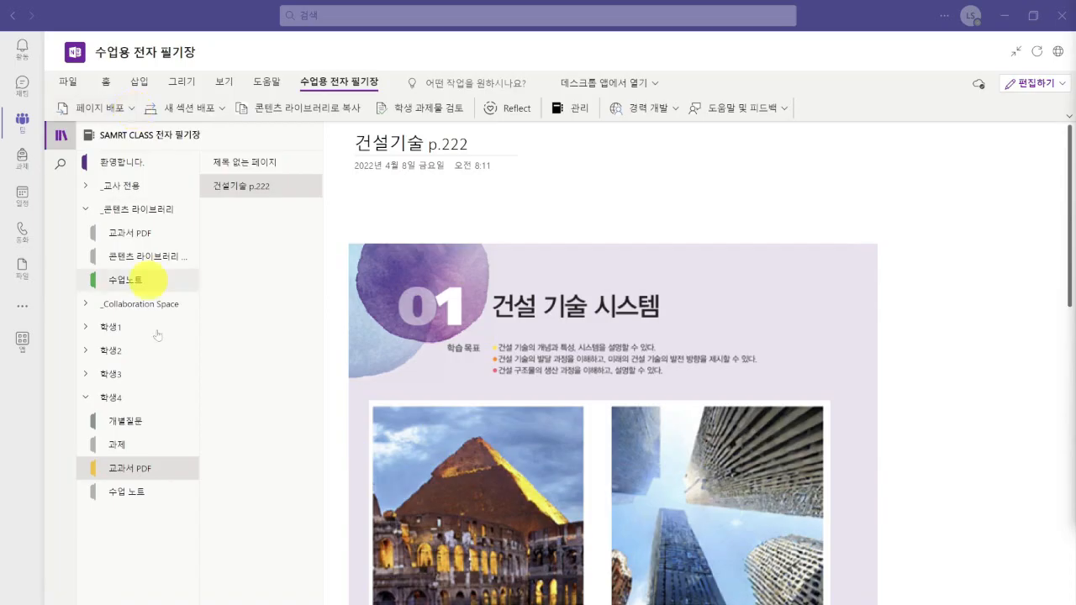
Check the 교과서 PDF sections of 학생1 and 학생2 for the distributed page 건설기술 p.222
left_click(86, 331)
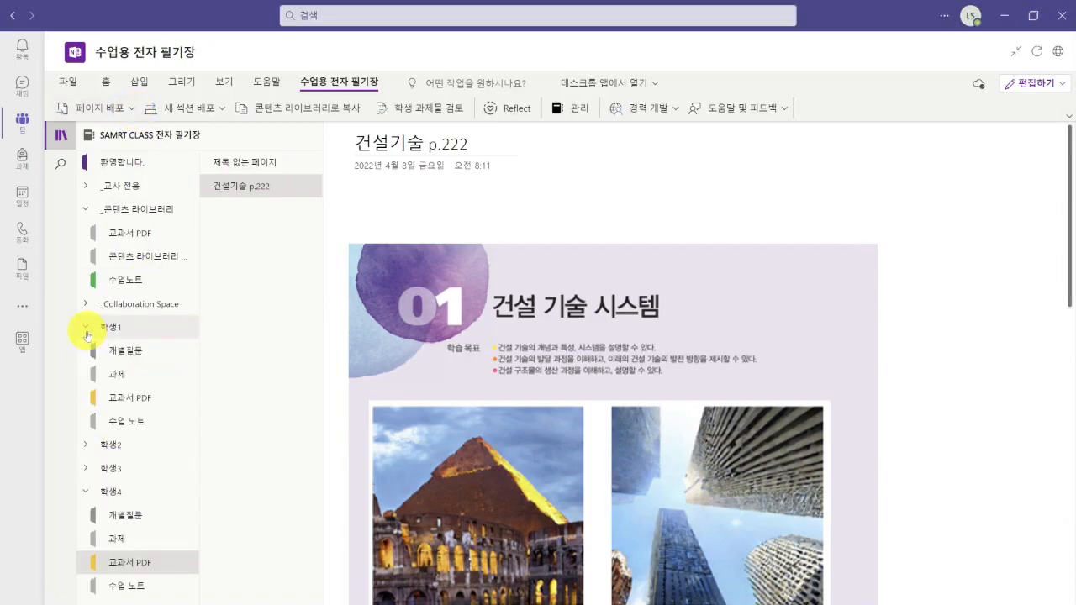
left_click(149, 406)
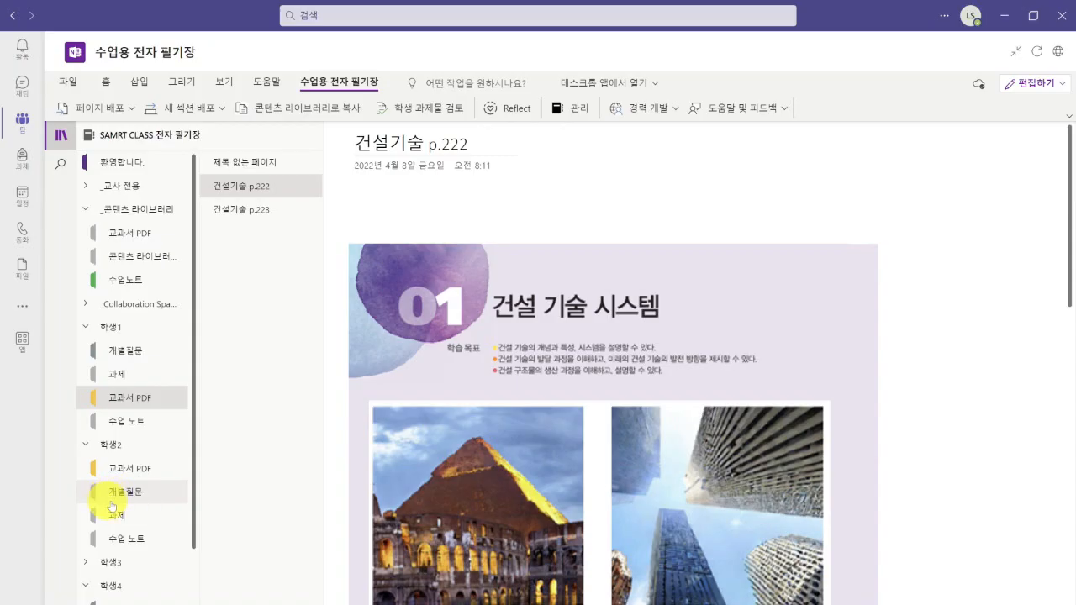
left_click(134, 469)
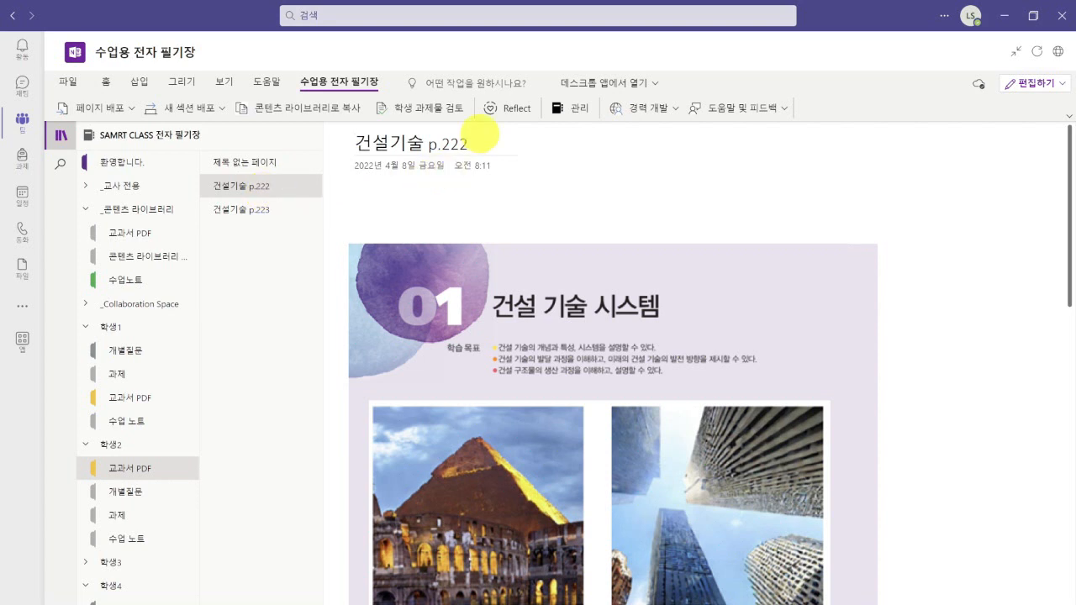
left_click_drag(469, 143, 427, 145)
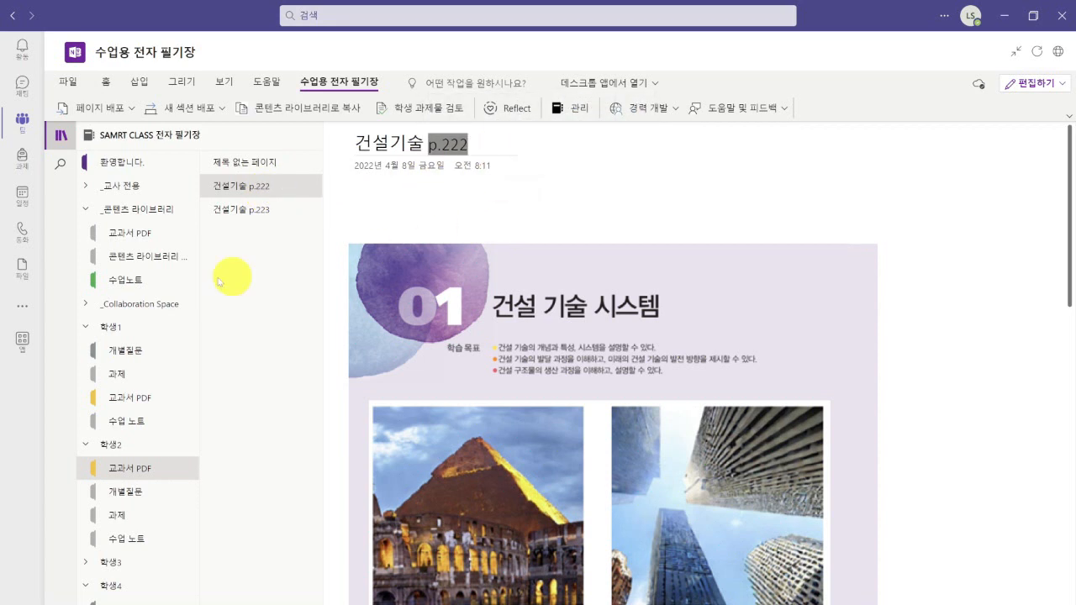
Delete the distributed page 건설기술 p.222 from the 교과서 PDF section of all student notebooks
left_click(133, 107)
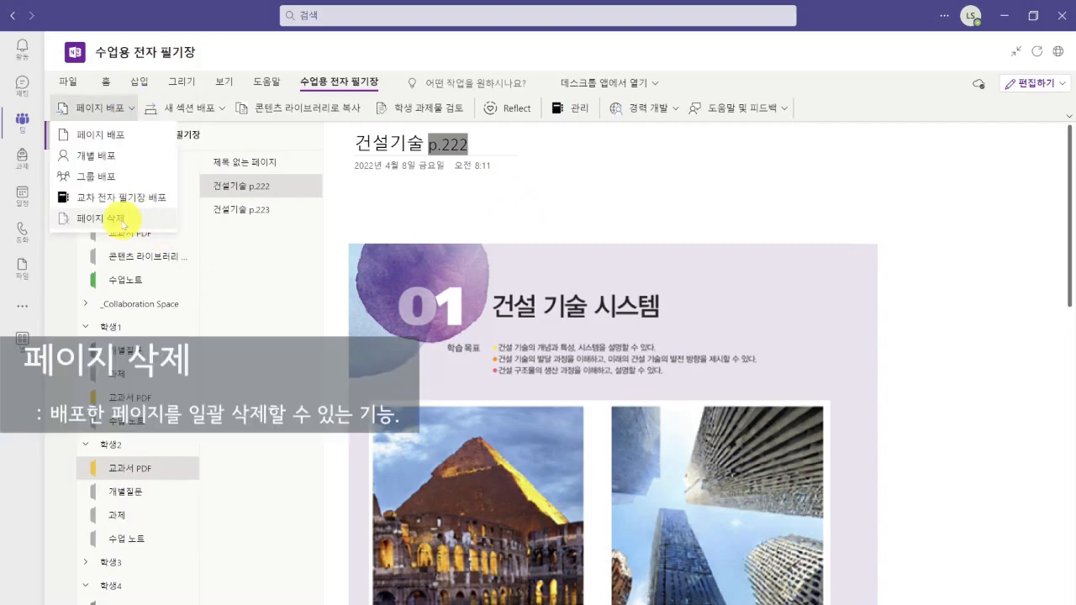
left_click(122, 223)
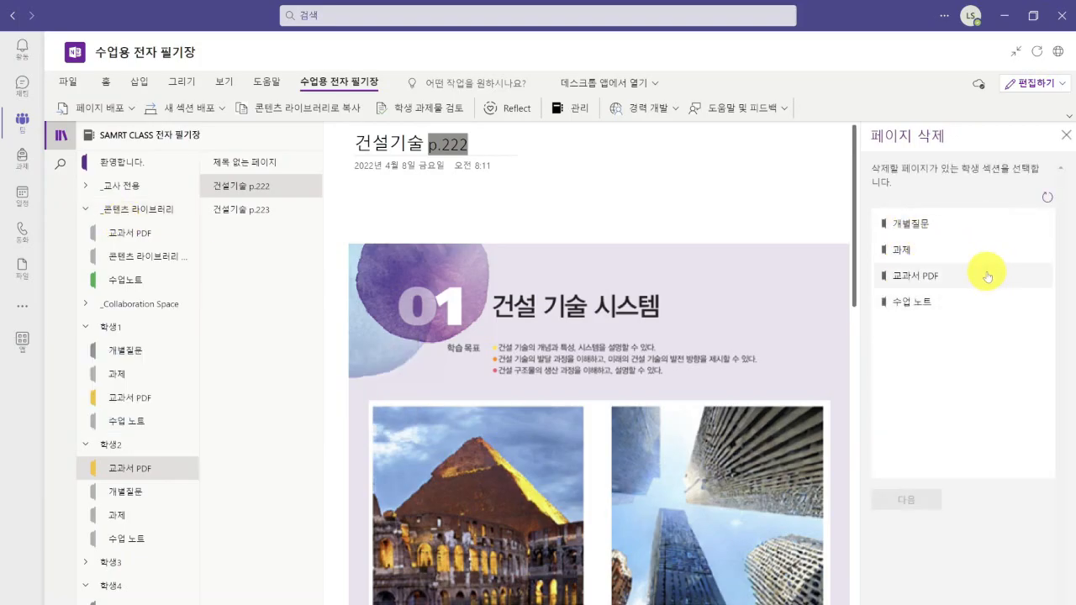
left_click(987, 277)
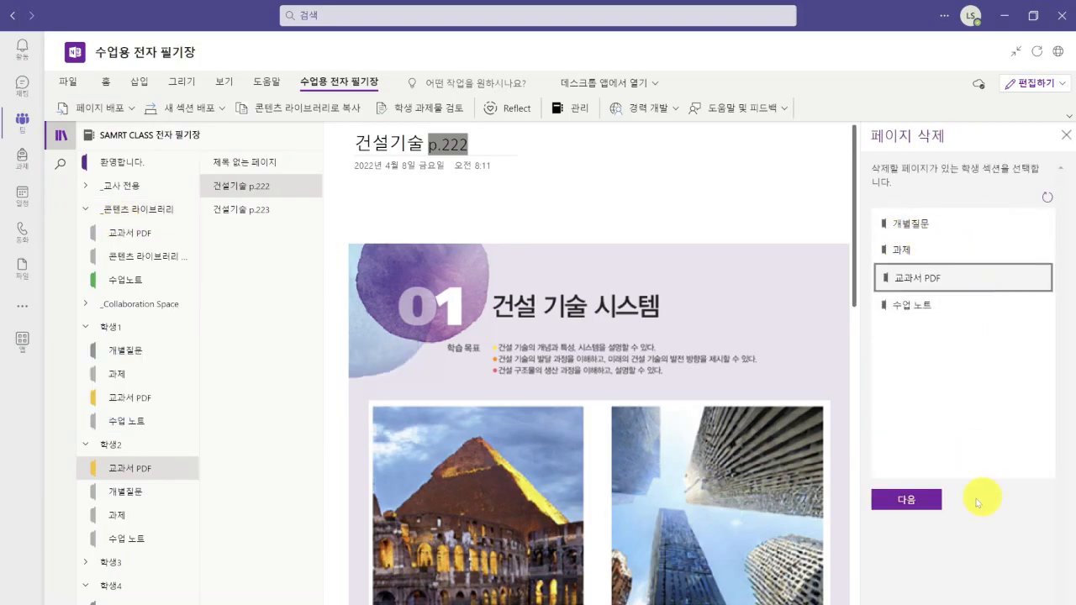
left_click(923, 503)
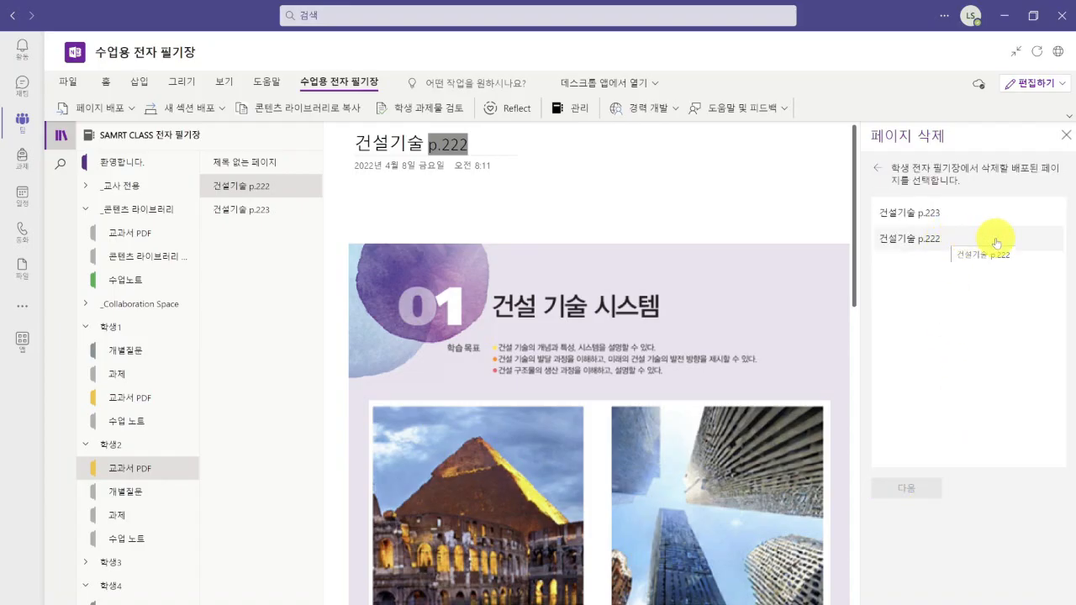
left_click(950, 245)
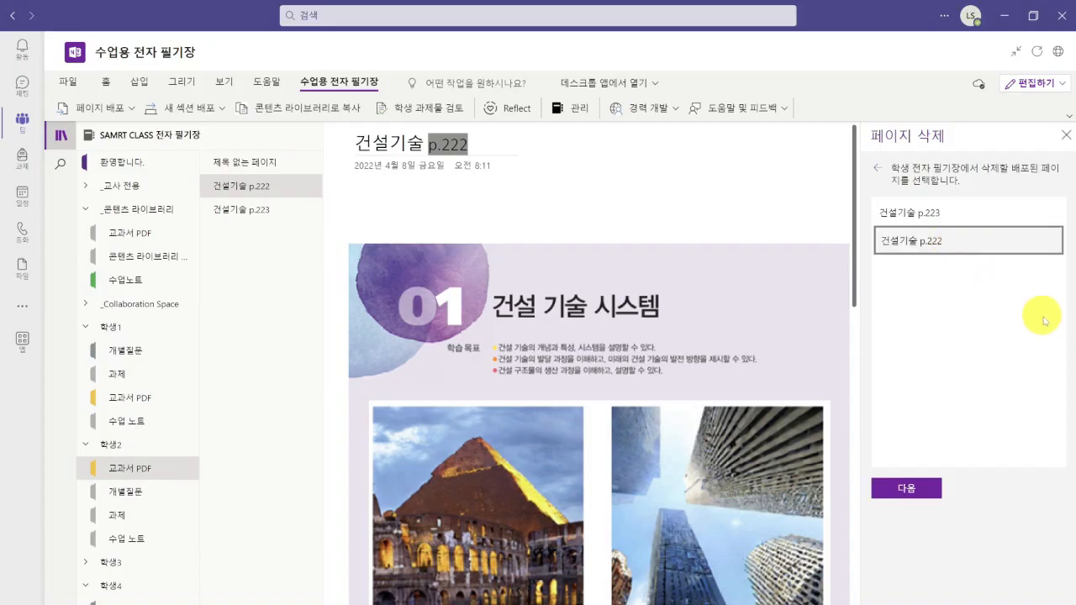
left_click(929, 492)
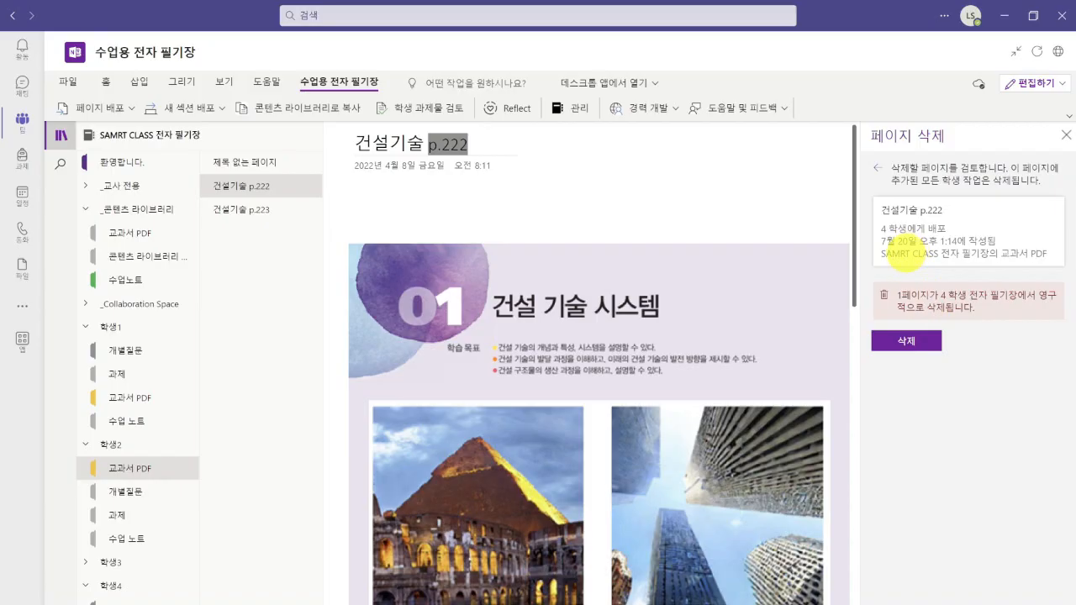
left_click_drag(879, 227, 957, 228)
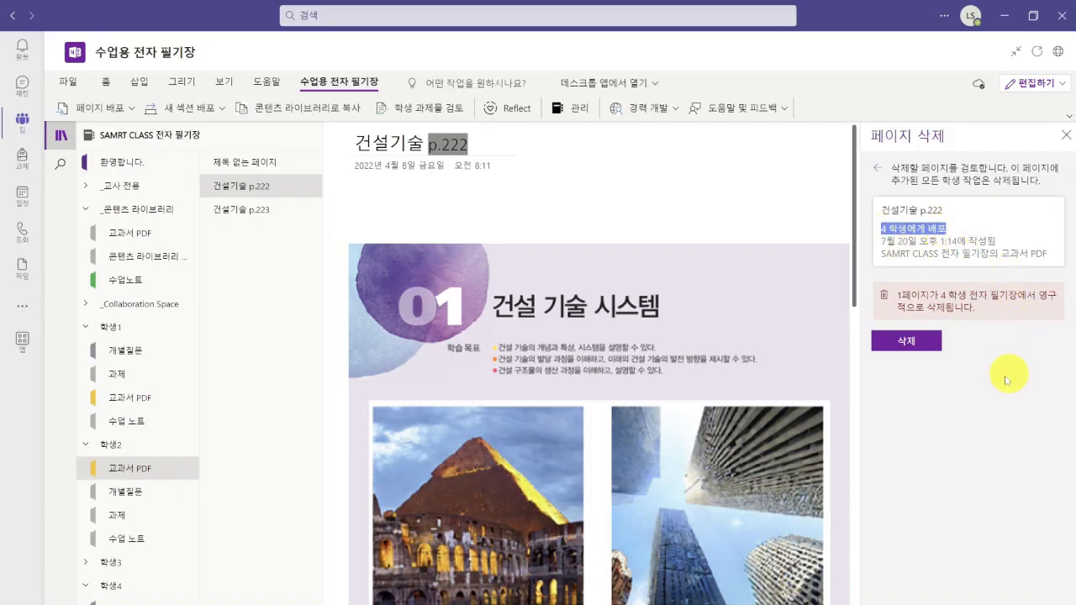
left_click(906, 341)
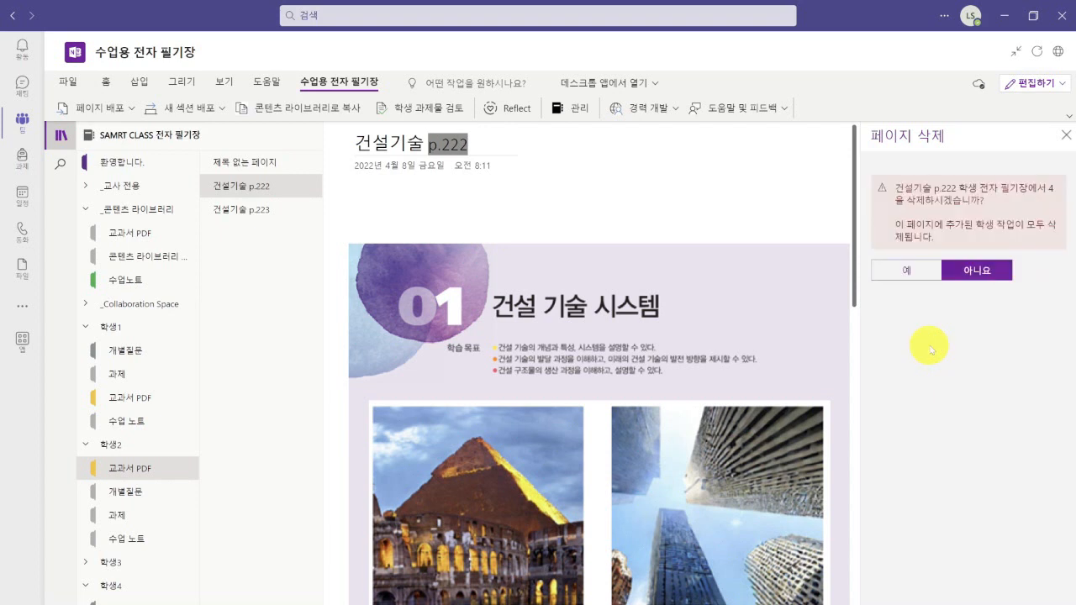
left_click(922, 273)
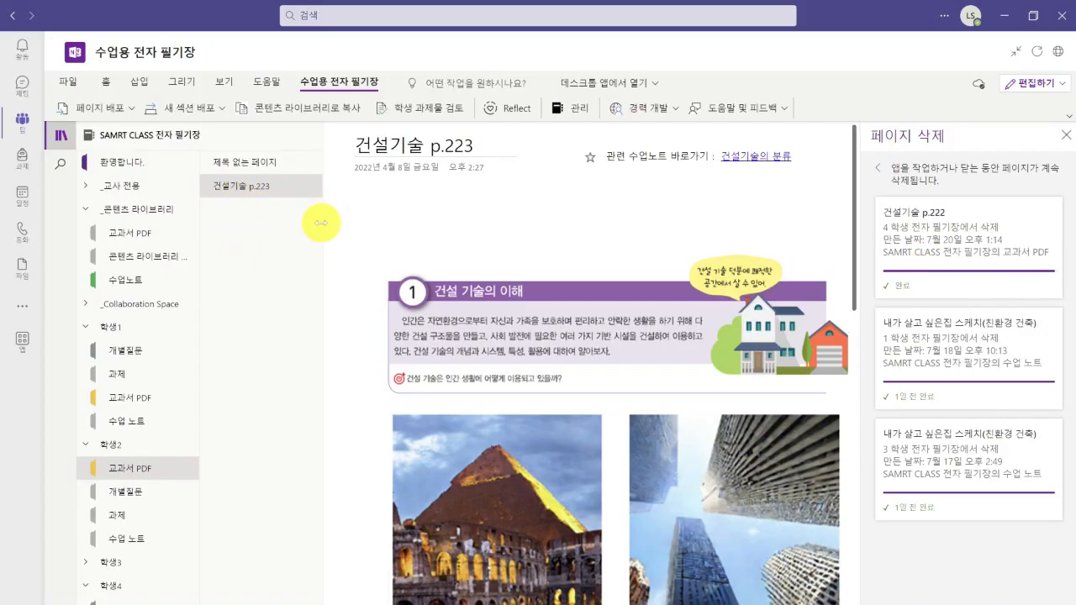
Check the 교과서 PDF sections of 학생3 and 학생4 after the page deletion
scroll(126, 437, "down", 1)
left_click(87, 493)
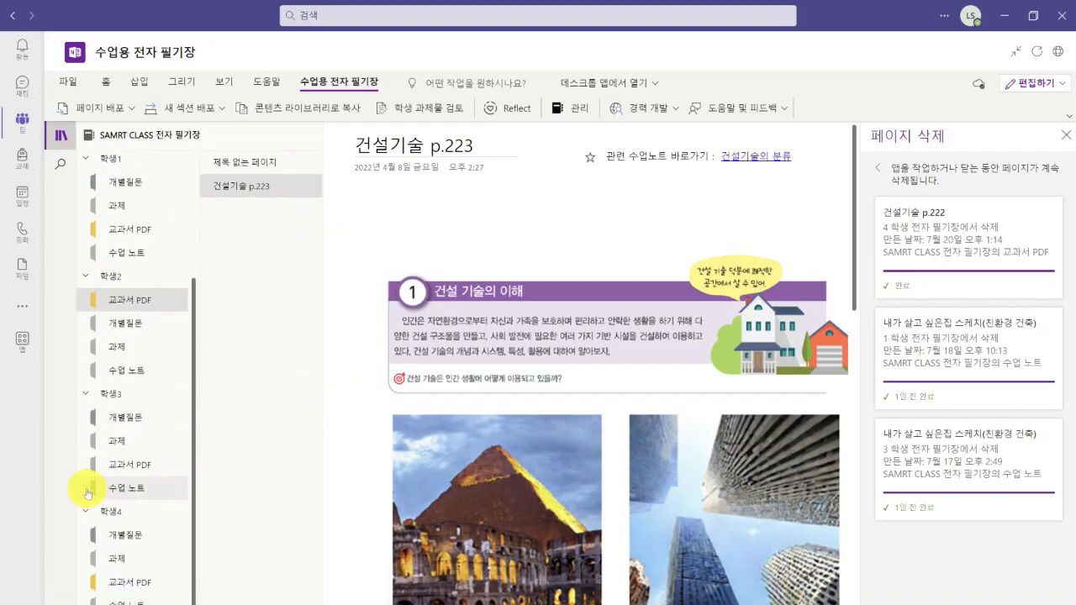
left_click(171, 465)
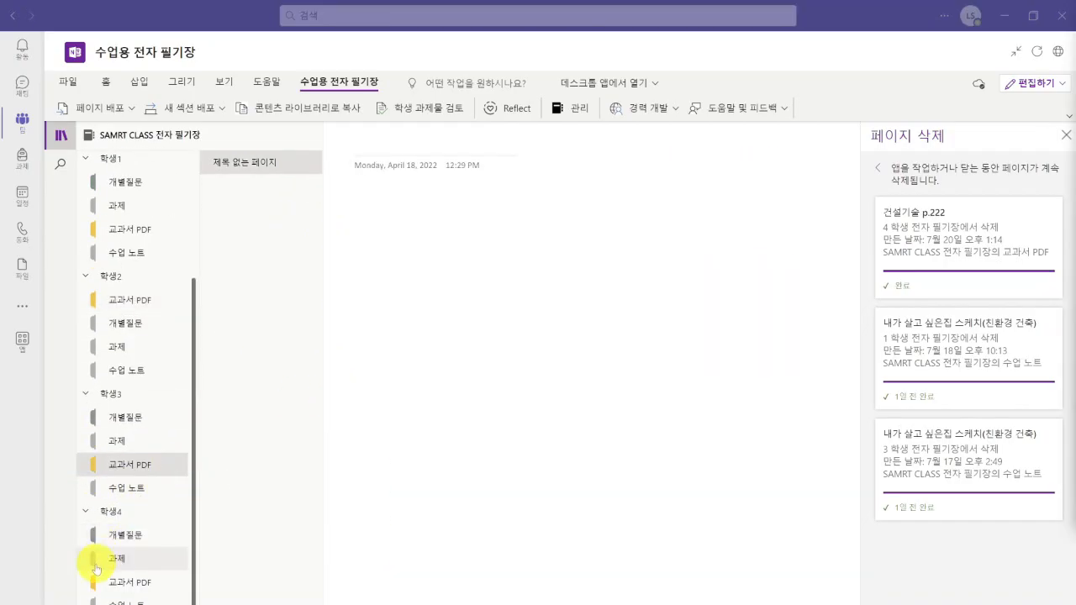
left_click(123, 586)
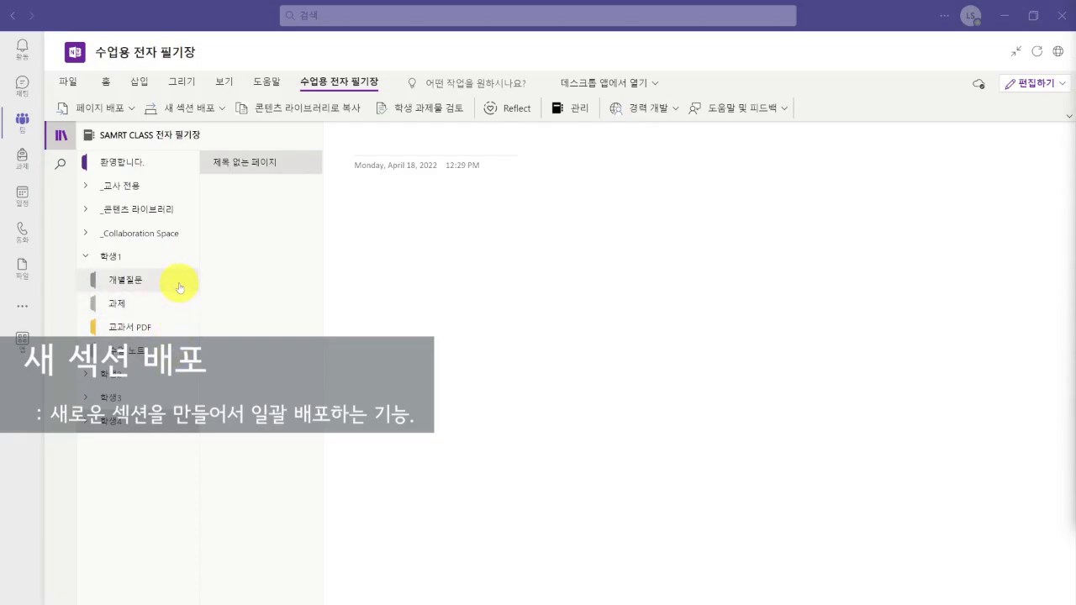
Distribute a new section named 퀴즈 to every student's notebook and expand 학생2 to check it
mouse_move(179, 303)
left_mouse_down()
mouse_move(180, 318)
mouse_move(180, 300)
left_mouse_up()
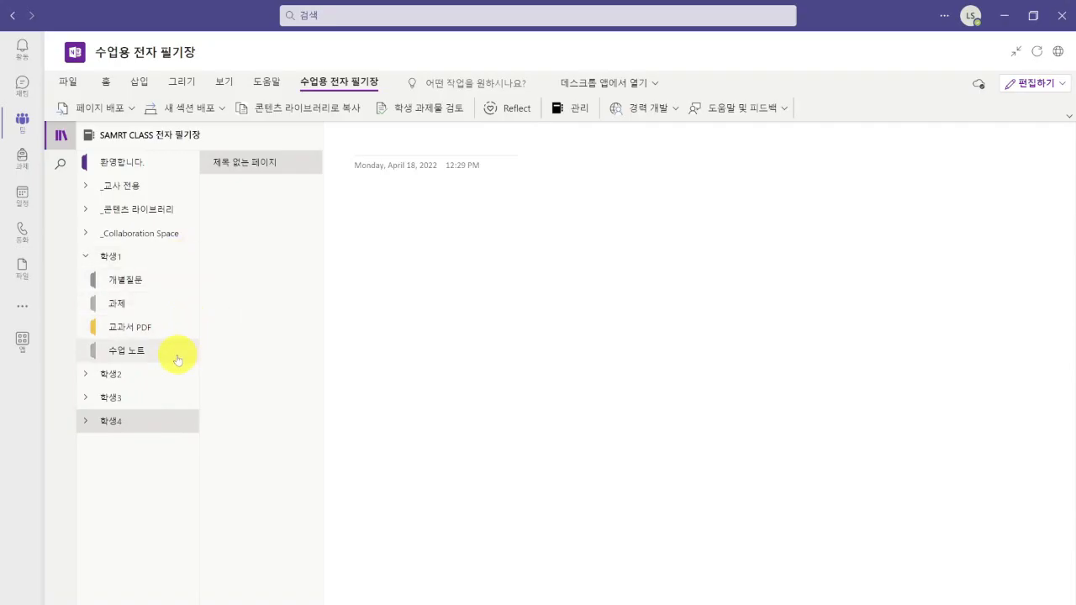
left_click(222, 115)
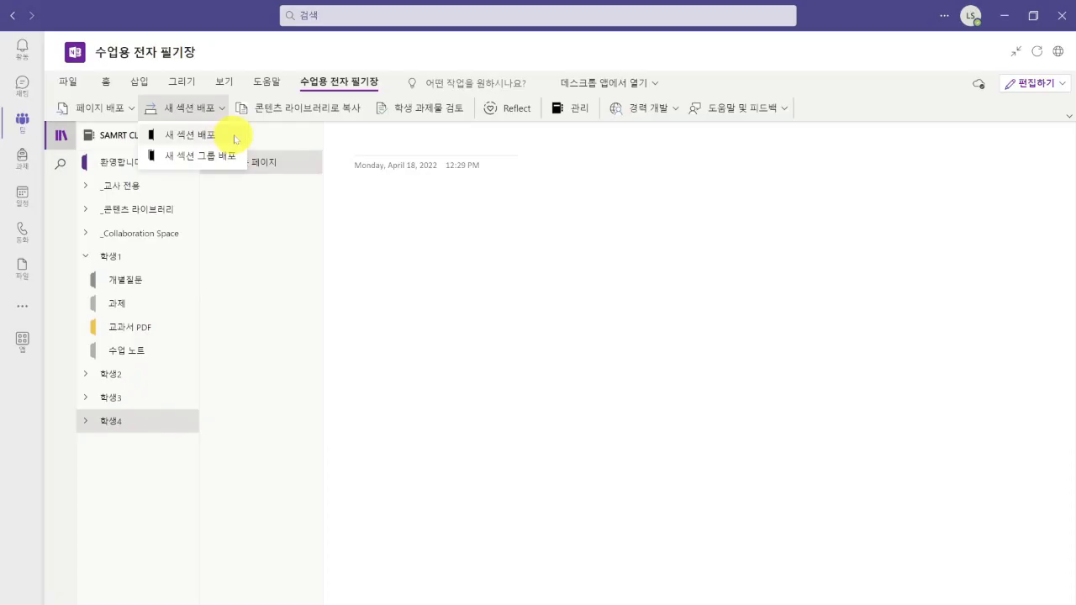
left_click(236, 138)
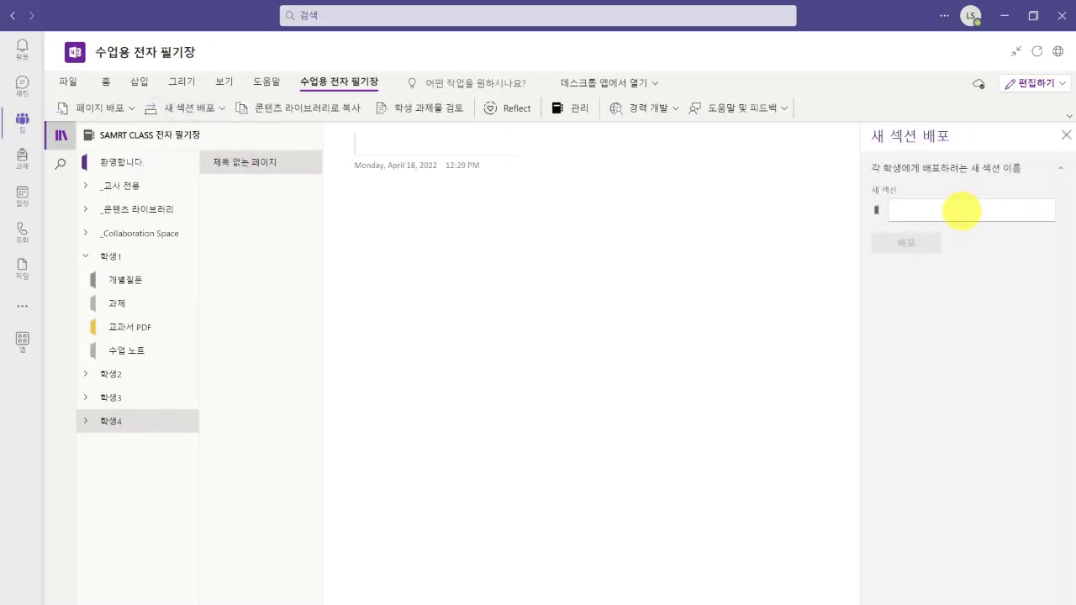
left_click(961, 211)
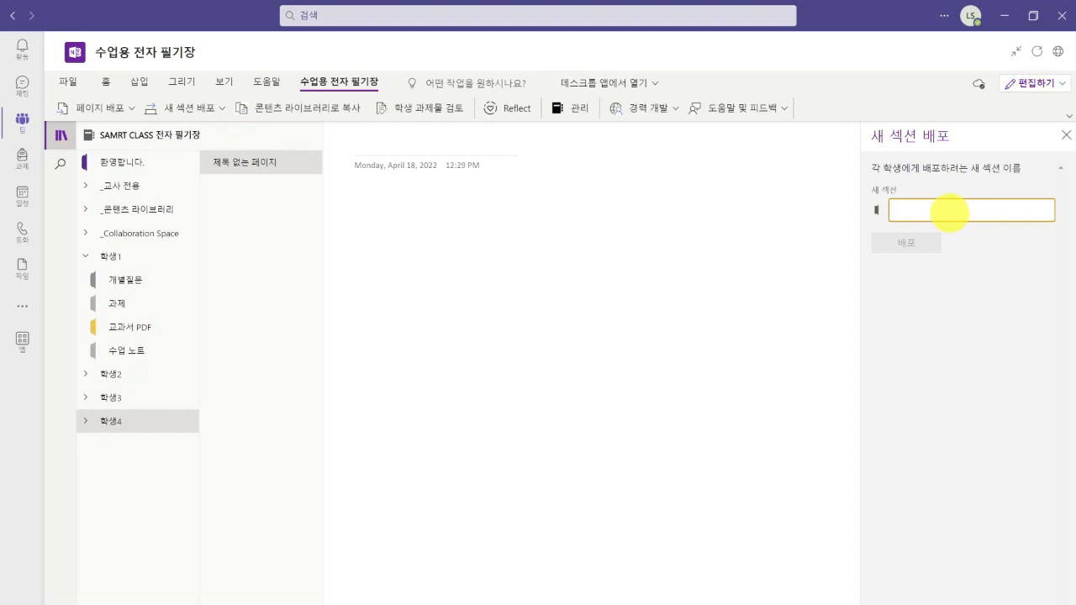
type("퀴즈")
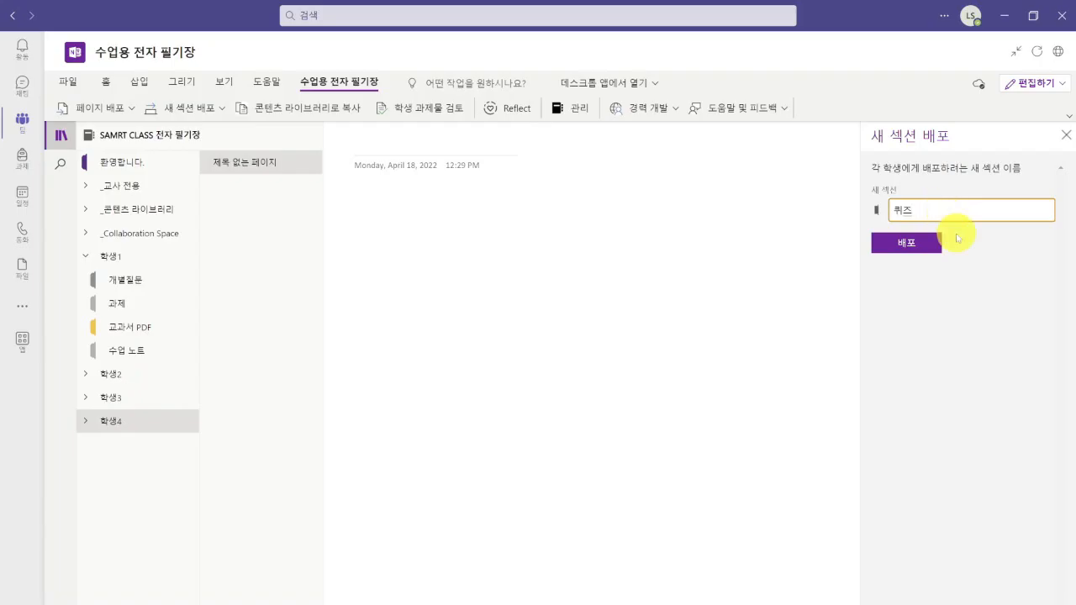
left_click(917, 250)
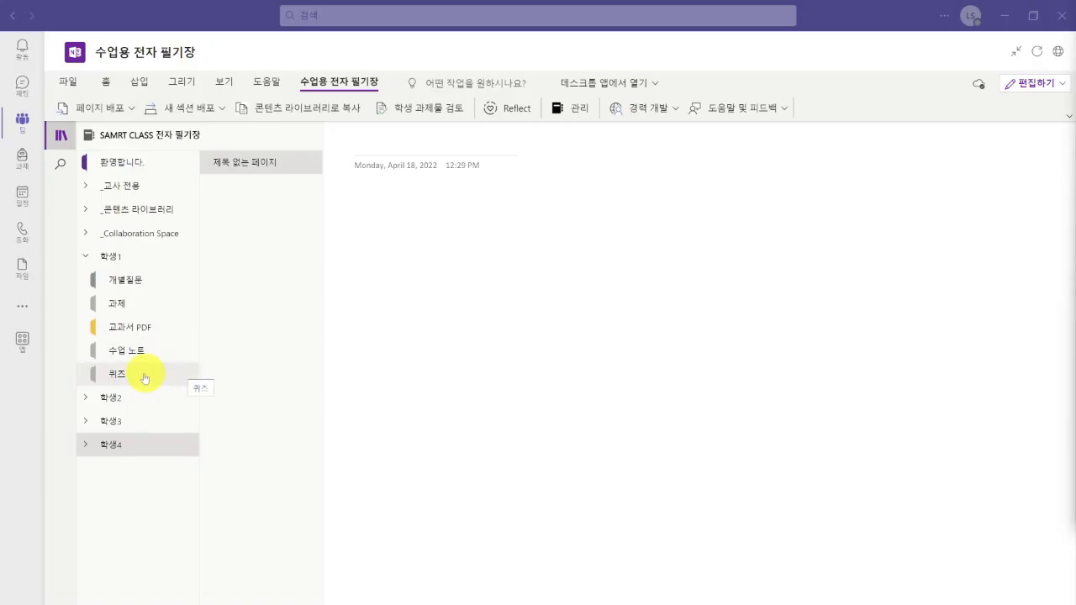
left_click(84, 399)
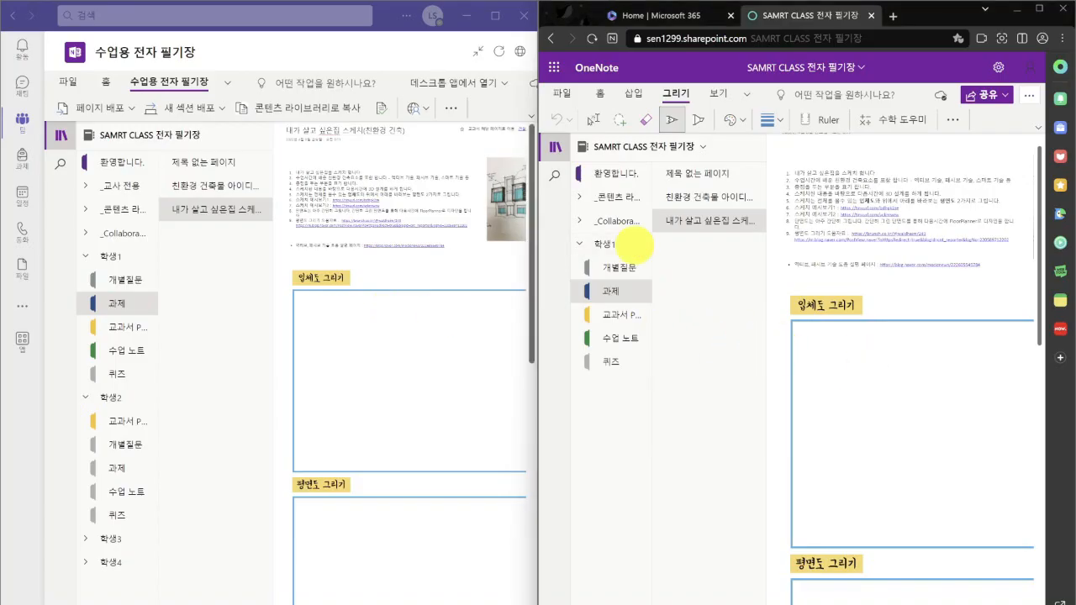
In 학생1's OneNote on the web, sketch a simple house outline in the 입체도 그리기 frame of the 과제 section's open page
mouse_move(860, 365)
left_mouse_down()
mouse_move(824, 431)
mouse_move(909, 411)
mouse_move(923, 430)
left_mouse_up()
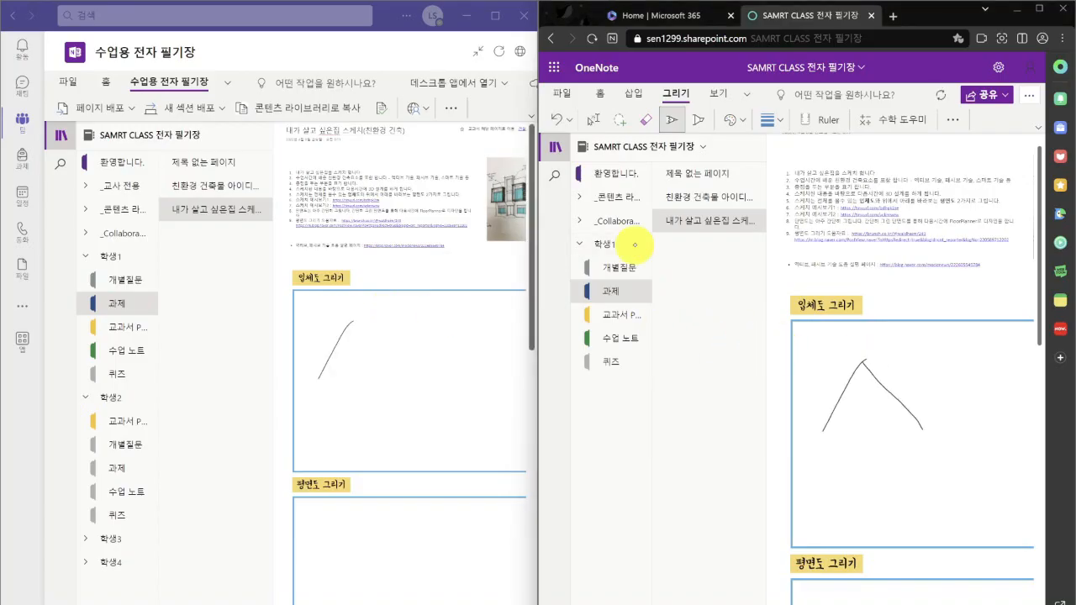
mouse_move(825, 429)
left_mouse_down()
mouse_move(922, 429)
mouse_move(914, 467)
mouse_move(913, 433)
left_mouse_up()
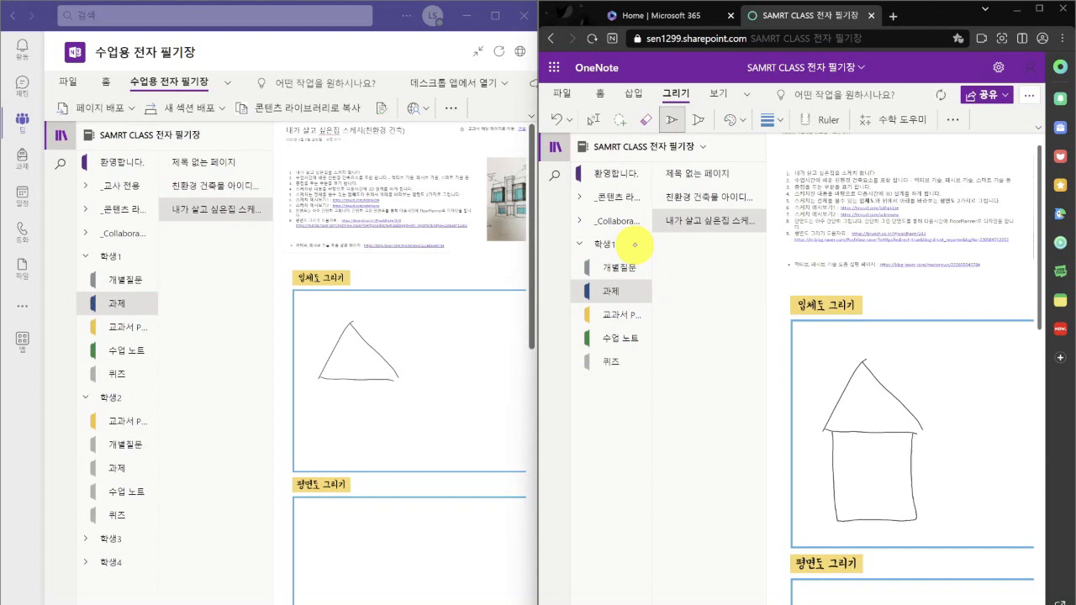
Extend 학생1's house sketch in the 입체도 그리기 frame with a side roof, a side wall and windows on both walls
mouse_move(868, 360)
left_mouse_down()
mouse_move(948, 366)
mouse_move(977, 380)
mouse_move(998, 419)
left_mouse_up()
mouse_move(917, 421)
left_mouse_down()
mouse_move(992, 422)
mouse_move(994, 471)
mouse_move(927, 500)
left_mouse_up()
mouse_move(933, 439)
left_mouse_down()
mouse_move(934, 464)
mouse_move(952, 442)
mouse_move(953, 463)
left_mouse_up()
left_click_drag(940, 467, 956, 465)
mouse_move(854, 454)
left_mouse_down()
mouse_move(854, 486)
mouse_move(880, 455)
left_mouse_up()
mouse_move(881, 455)
left_mouse_down()
mouse_move(880, 481)
mouse_move(900, 482)
left_mouse_up()
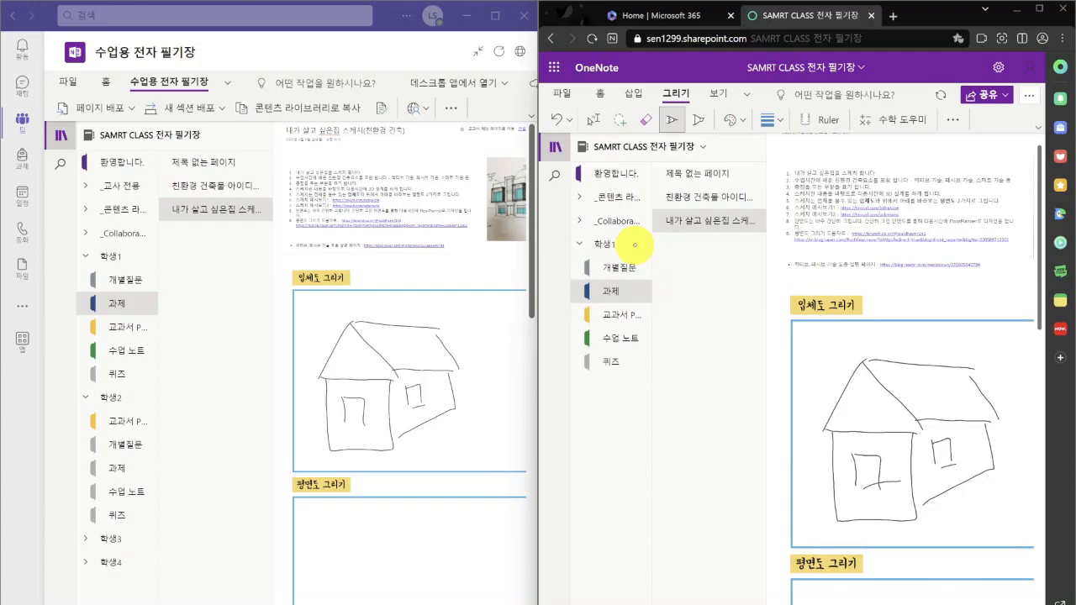
Sketch a gridded panel on the house's side roof and a ground line below its side wall
mouse_move(884, 351)
left_mouse_down()
mouse_move(910, 387)
mouse_move(932, 353)
mouse_move(964, 388)
left_mouse_up()
left_click_drag(903, 375, 954, 374)
left_click_drag(901, 352, 925, 385)
left_click_drag(916, 357, 939, 389)
left_click_drag(936, 357, 948, 380)
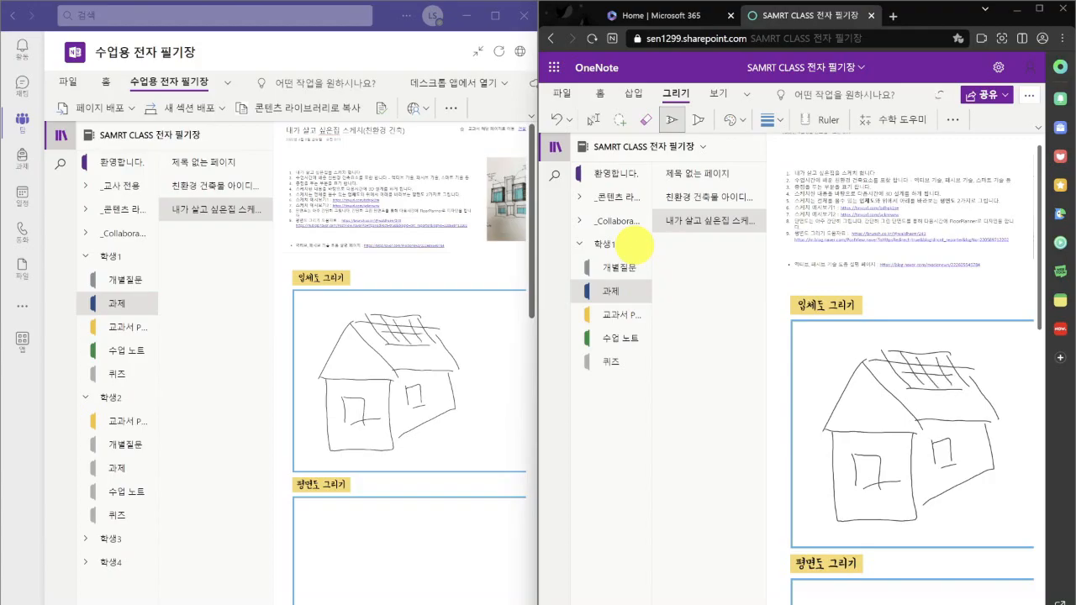
left_click_drag(926, 510, 1000, 479)
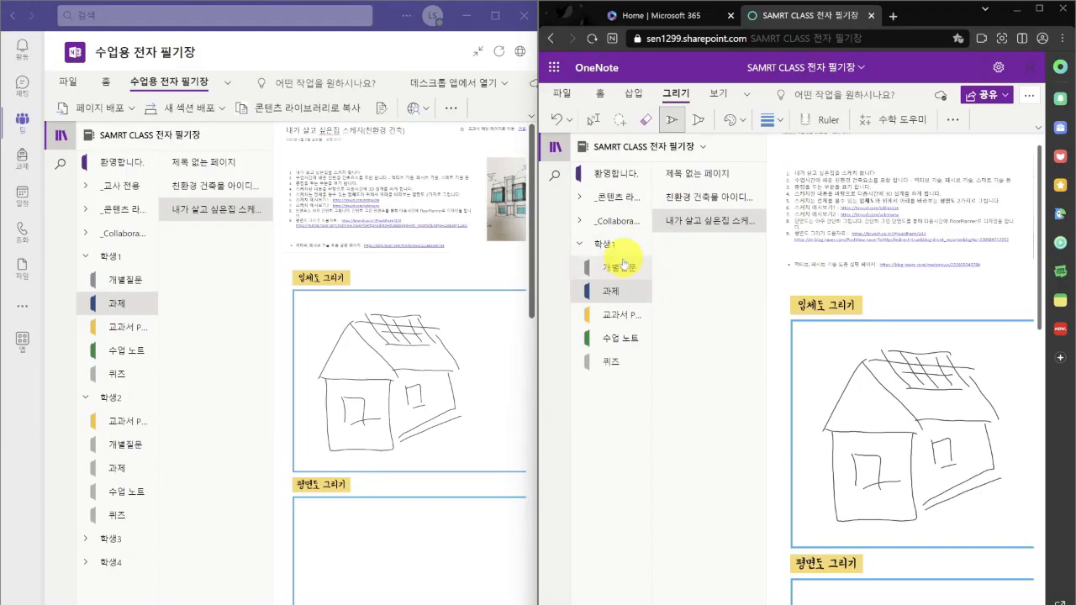
In 학생1's 개별질문 section, title the page 질문 and write "선생님 방금 말씀 하신 부분 설명을 조금더 해주세요."
left_click(636, 270)
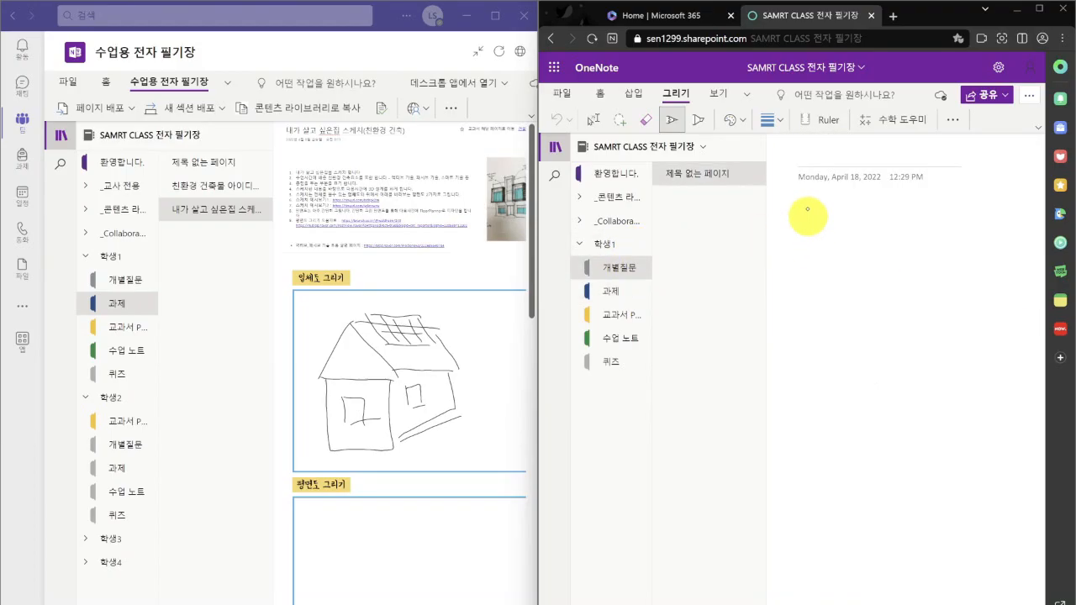
left_click(809, 155)
type("지")
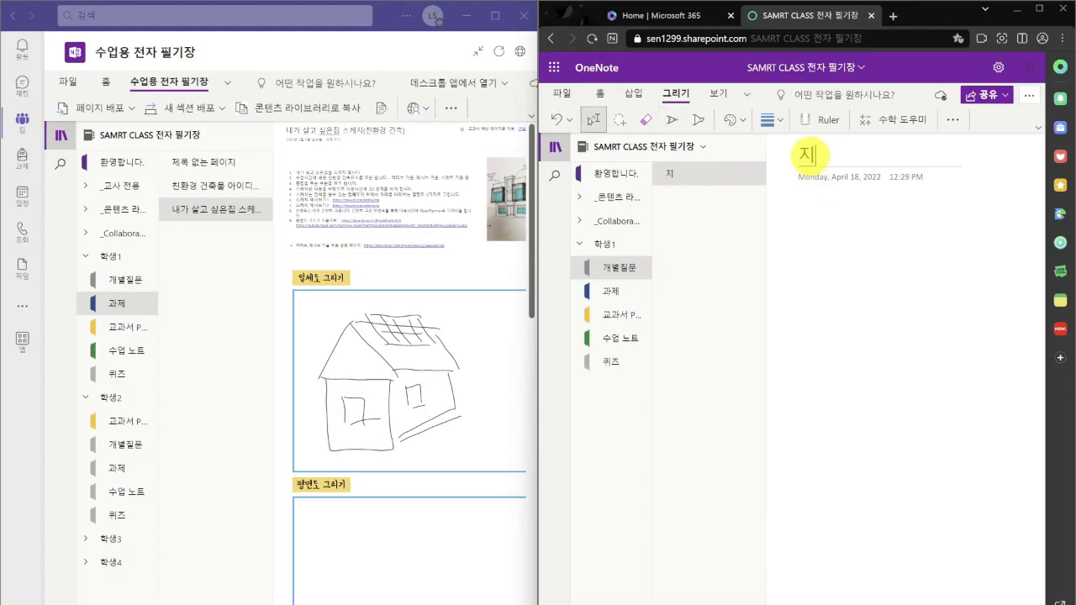
type("ㄹ무ㄴ")
left_click(808, 221)
type("세")
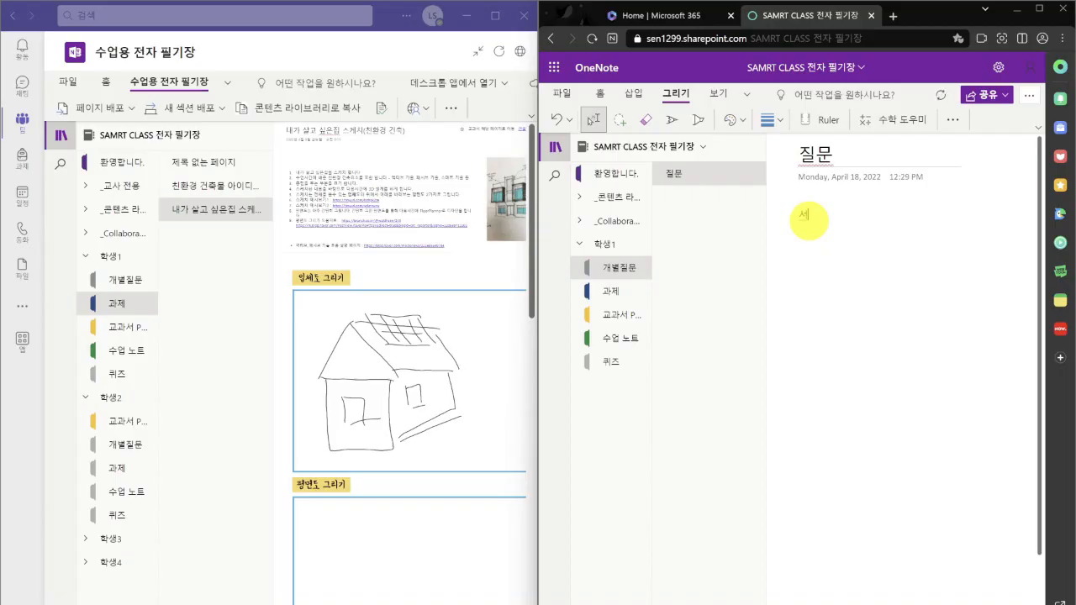
type("ㄴ생님")
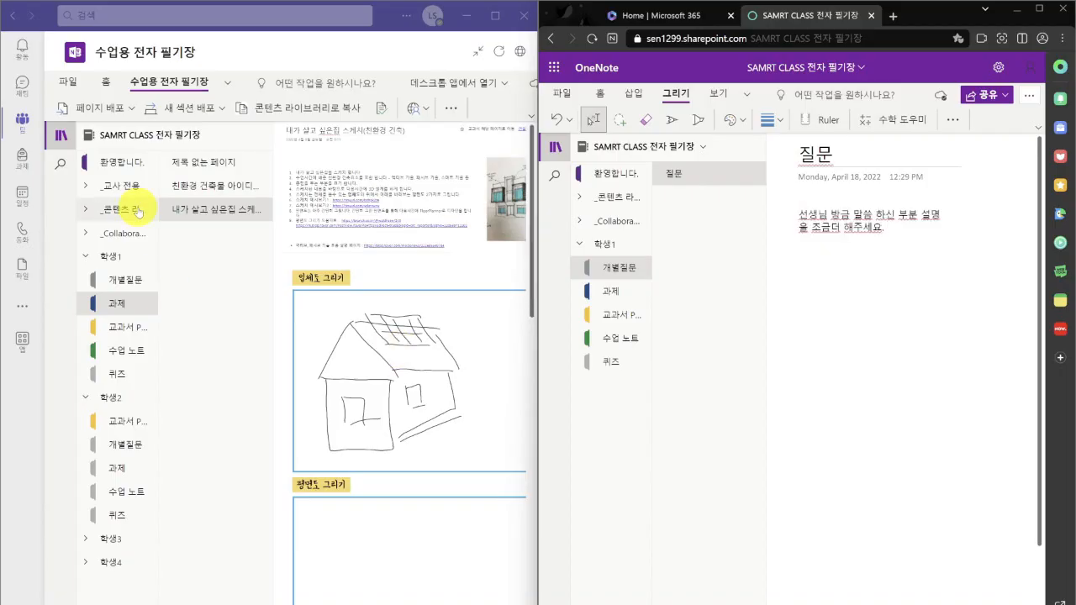
In the teacher's notebook, open 학생1's 개별질문 section and read the submitted question
left_click(135, 280)
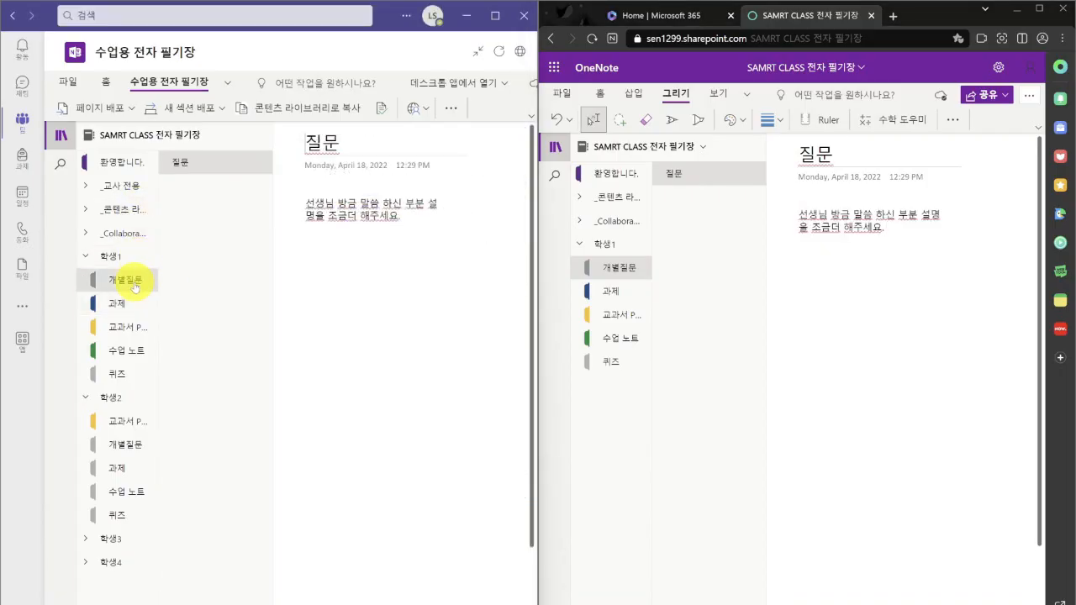
left_click_drag(421, 228, 299, 206)
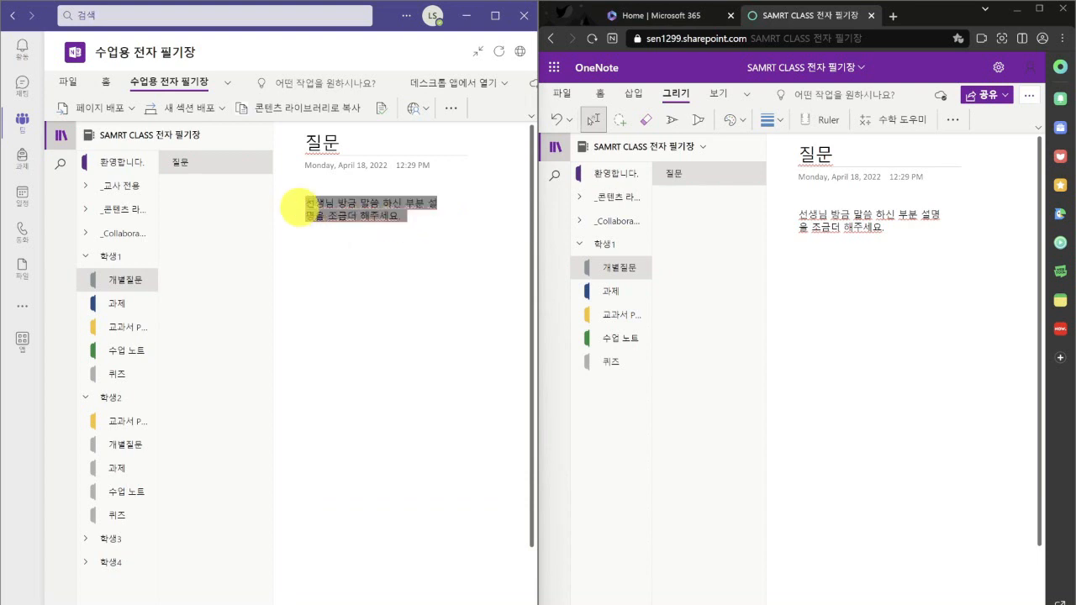
left_click(454, 223)
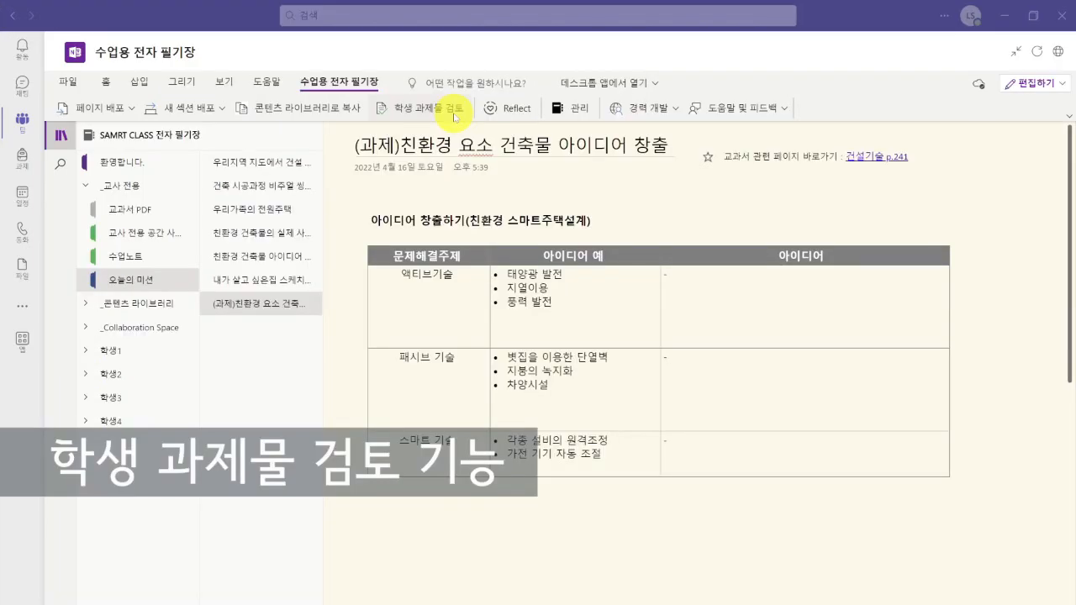
Distribute the page (과제)친환경 요소 건축물 아이디어 창출 to every student's 과제 section and open 학생1's 과제 section
left_click(454, 109)
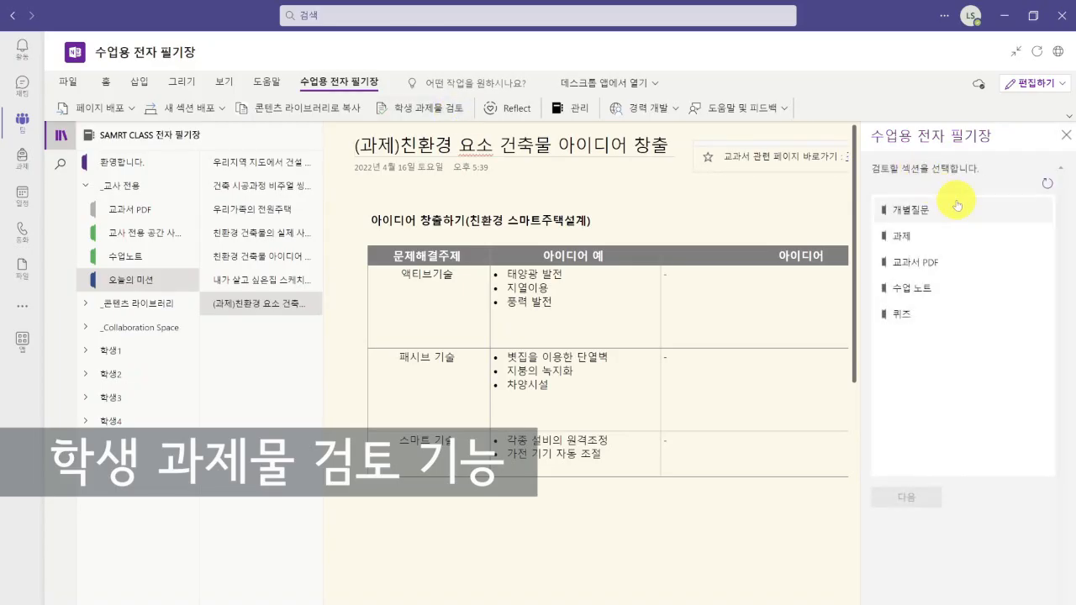
left_click(1066, 135)
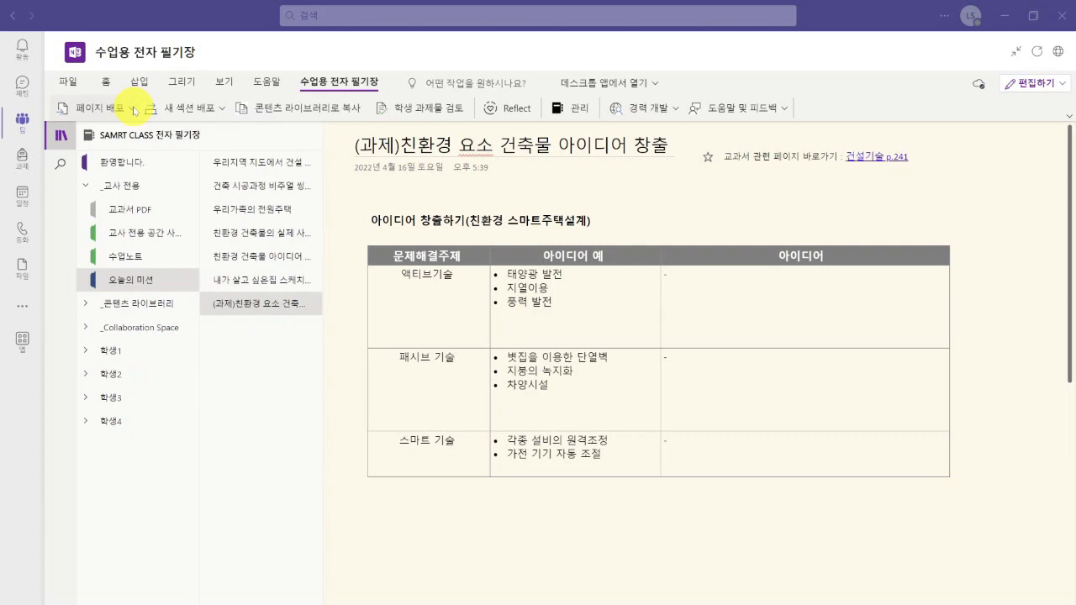
left_click(133, 110)
left_click(148, 135)
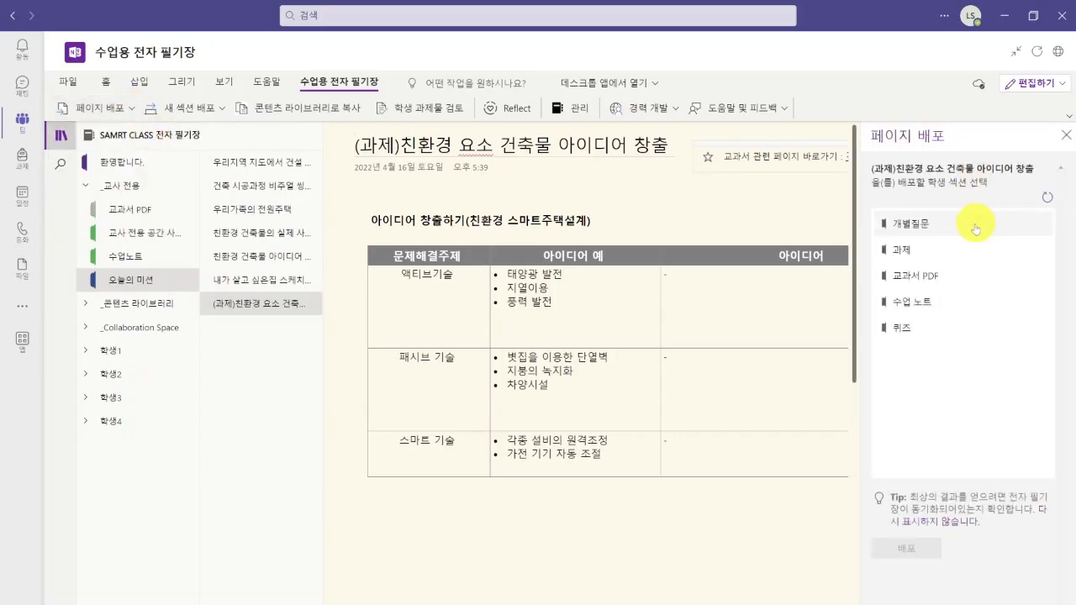
left_click(954, 257)
left_click(918, 545)
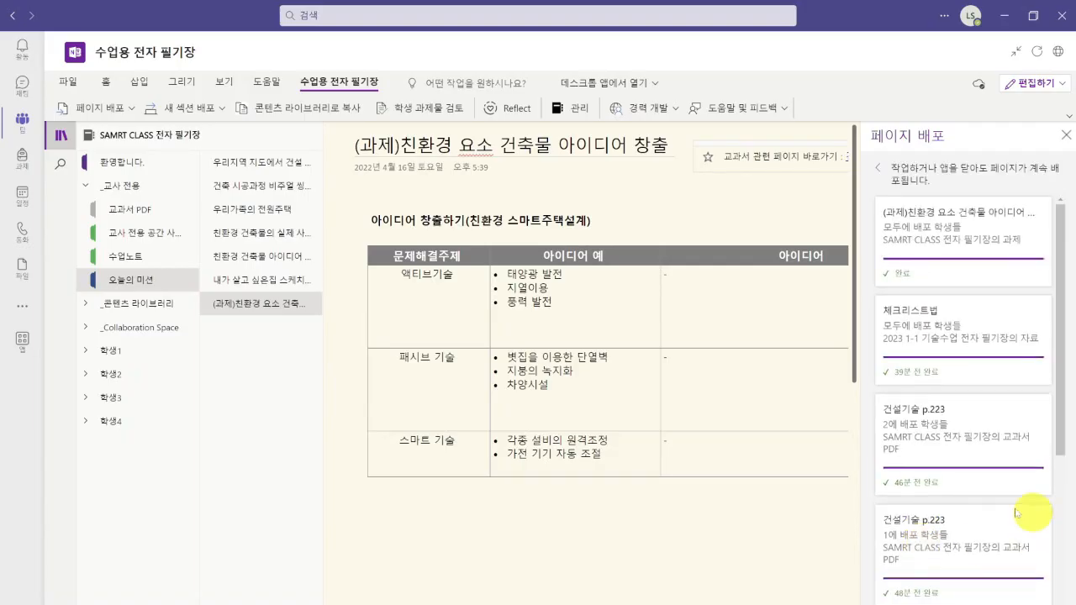
left_click(1066, 135)
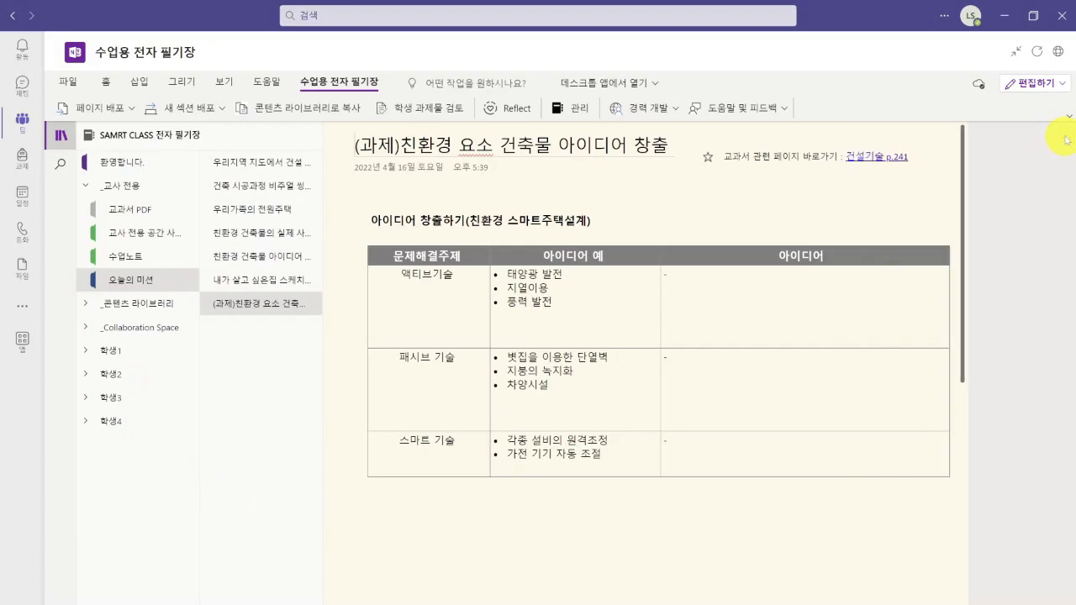
left_click(85, 357)
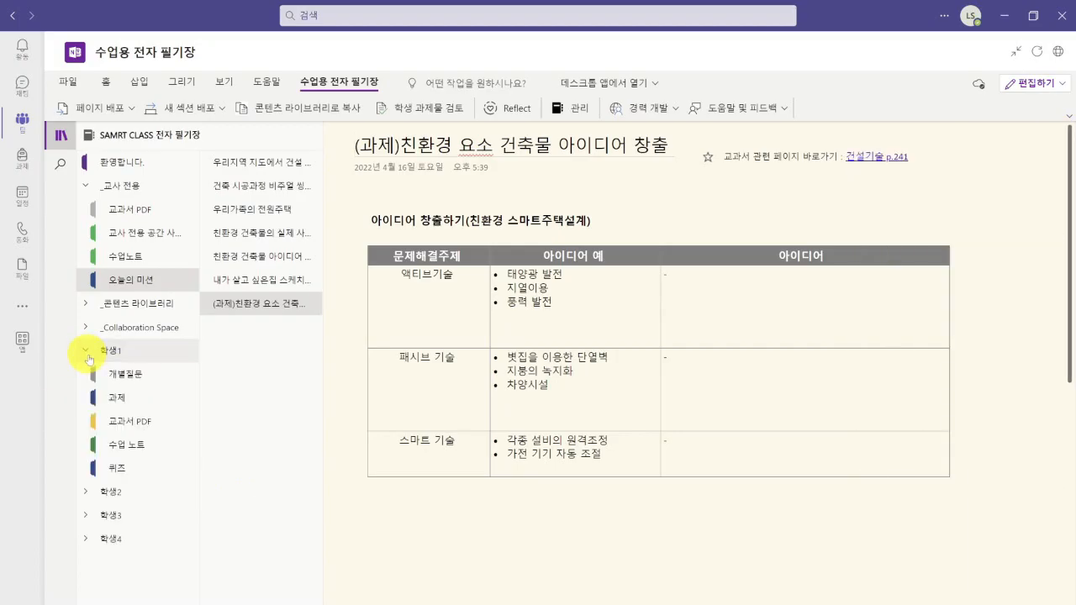
left_click(118, 397)
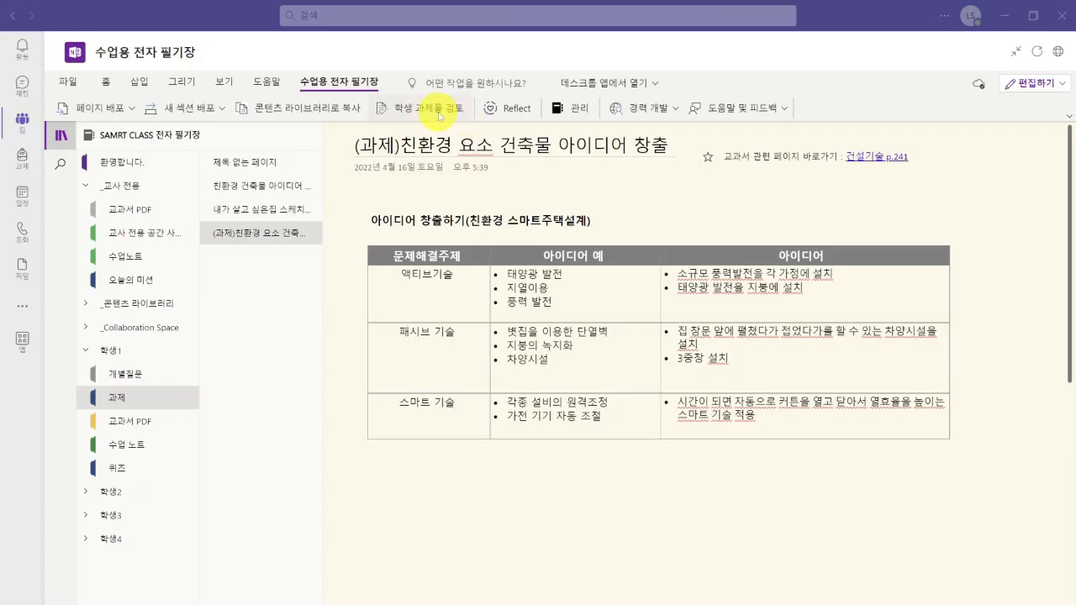
Start a student work review for the page (과제)친환경 요소 건축물 아이디어 창출 in the 과제 section and bring up its student list
left_click(440, 113)
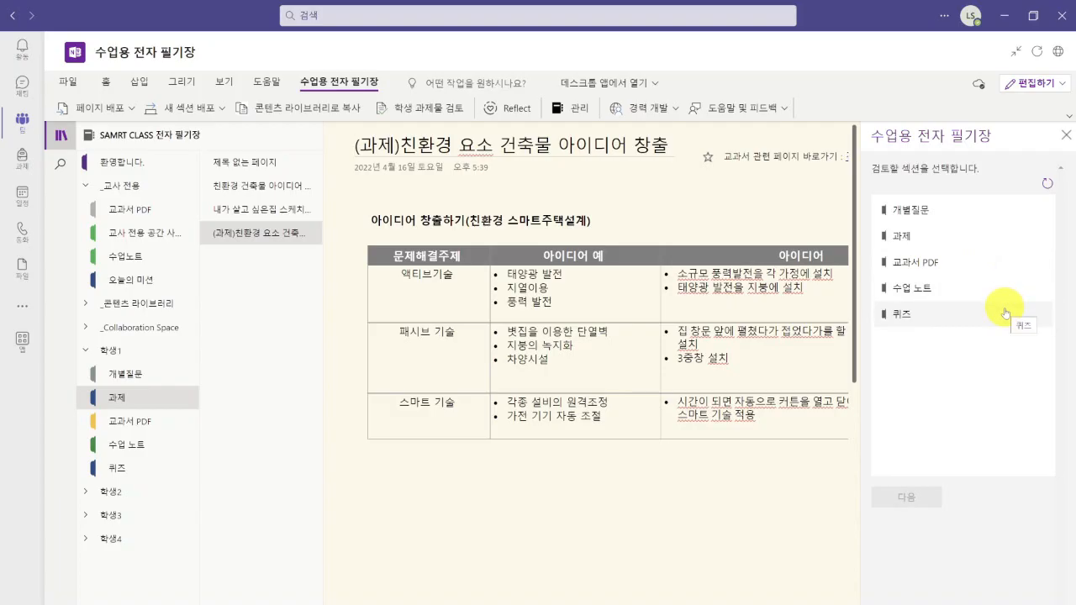
left_click(936, 240)
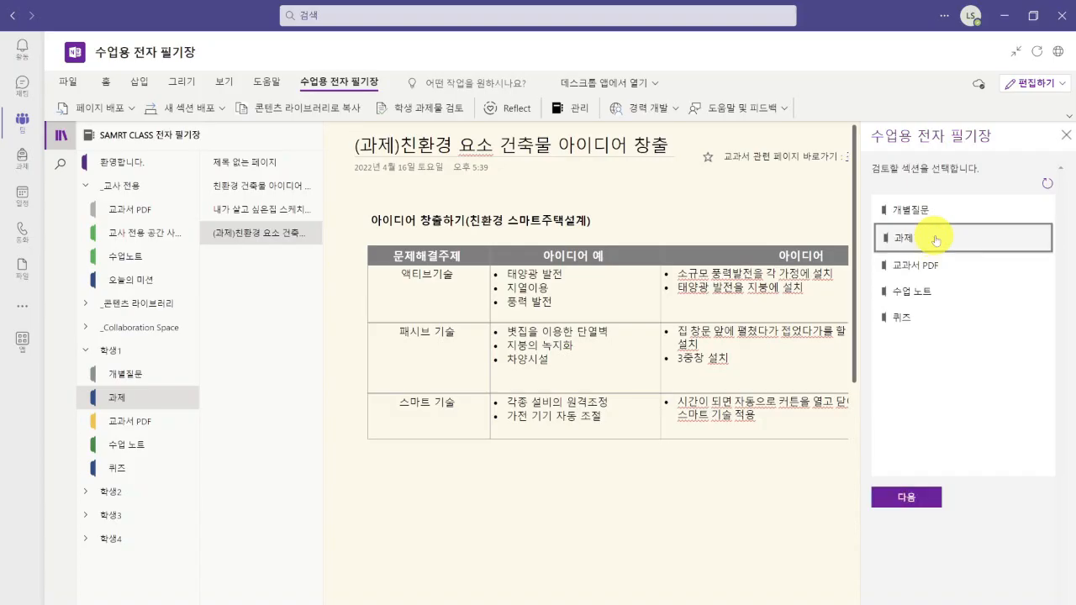
left_click(936, 502)
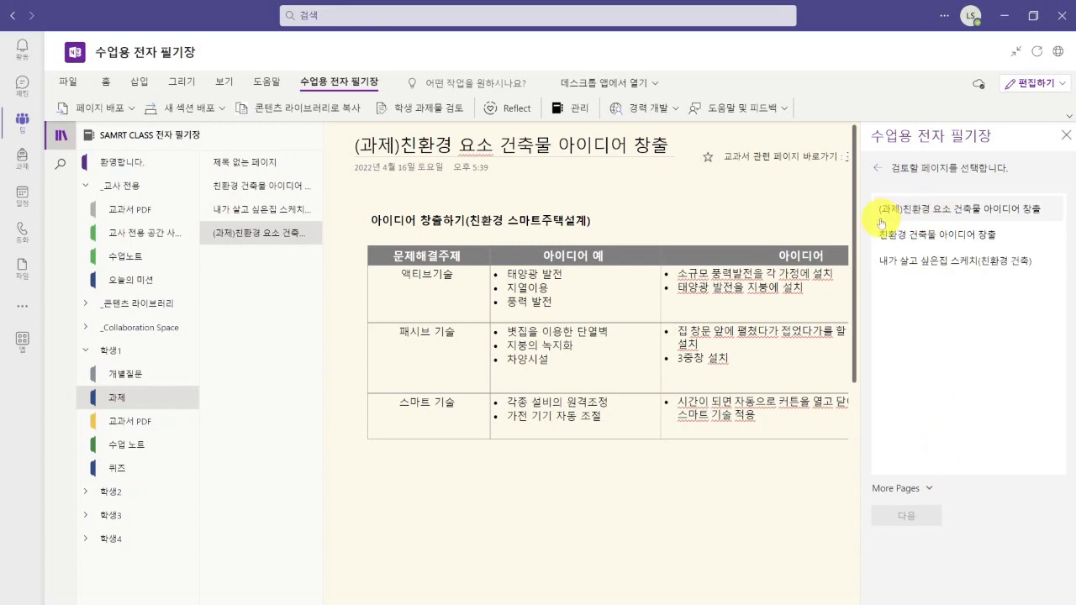
left_click(999, 212)
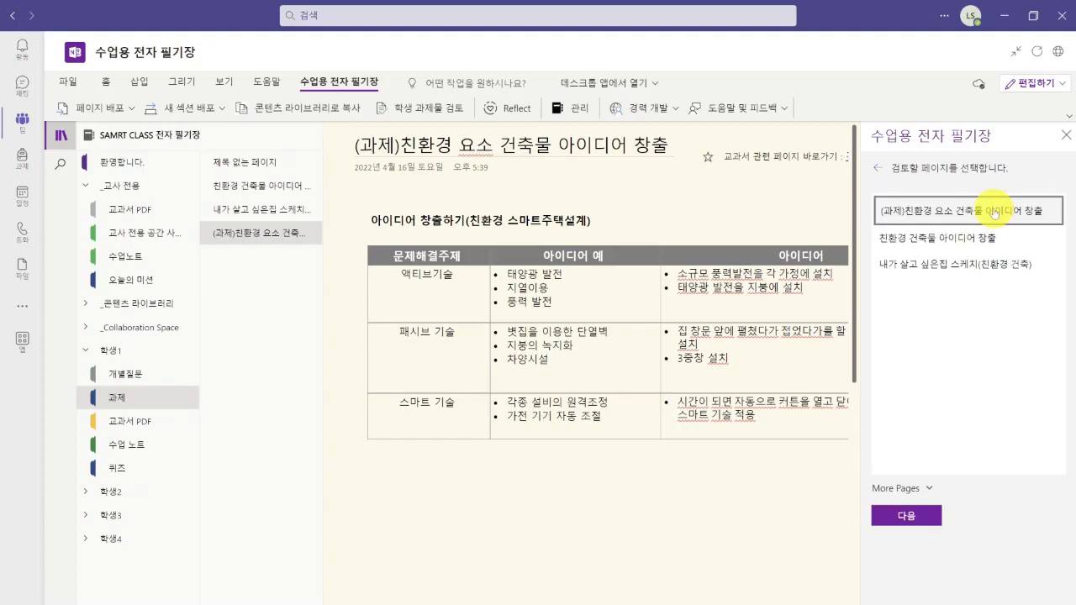
left_click(934, 519)
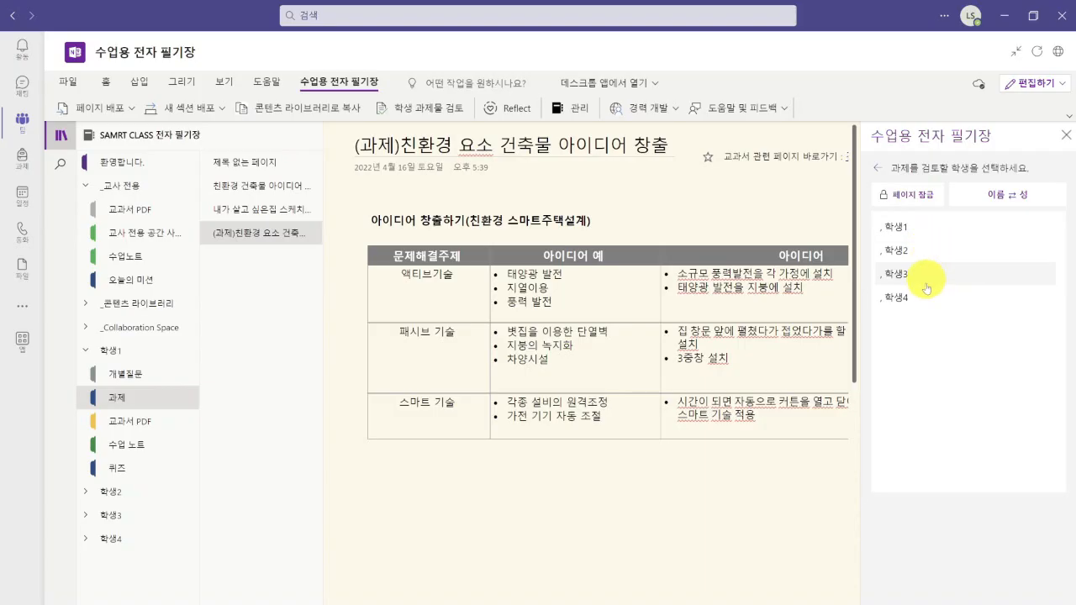
Lock the reviewed page for all students and try to edit it in 학생1's notebook
left_click(938, 197)
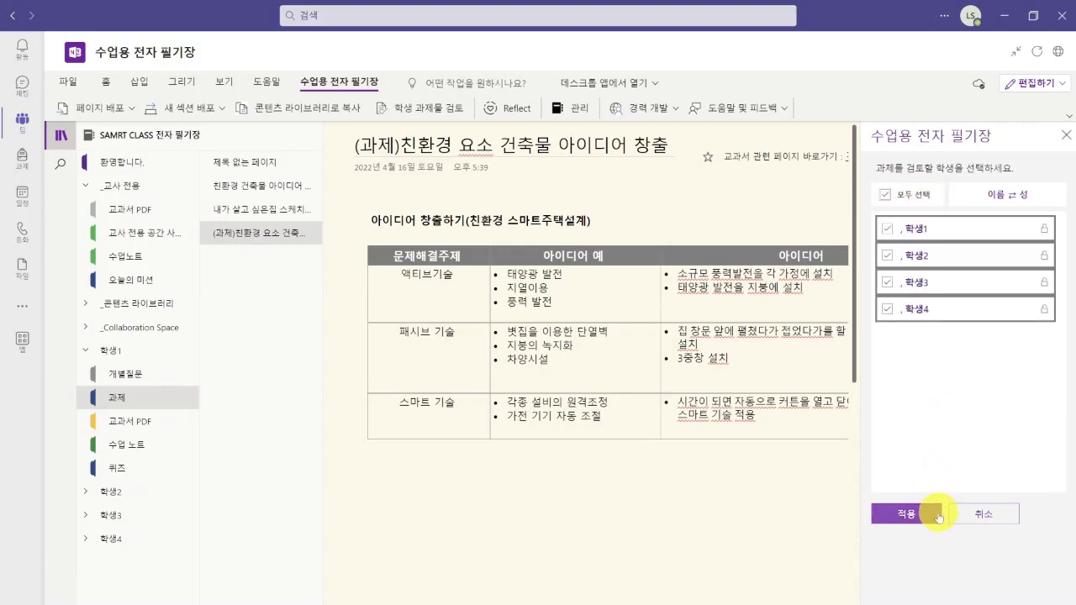
left_click(939, 517)
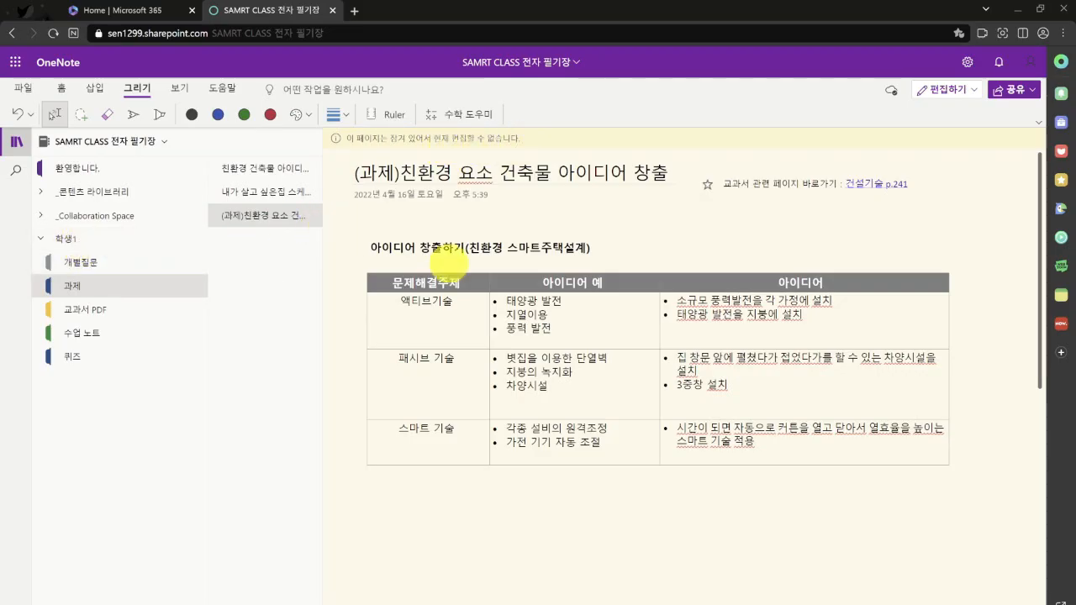
left_click(748, 387)
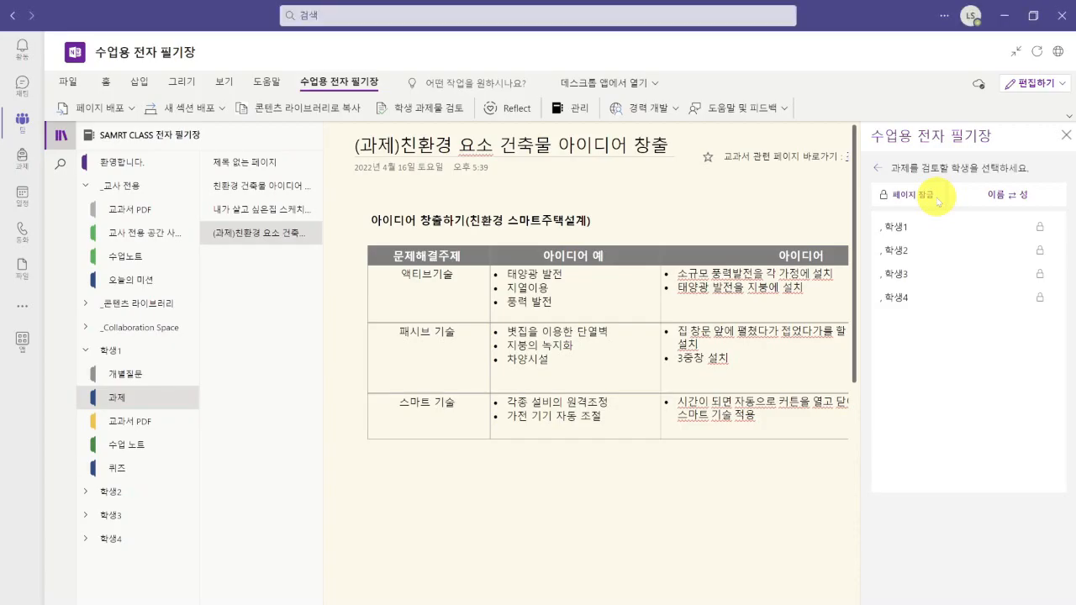
Release the page lock for all students
left_click(896, 199)
left_click(897, 198)
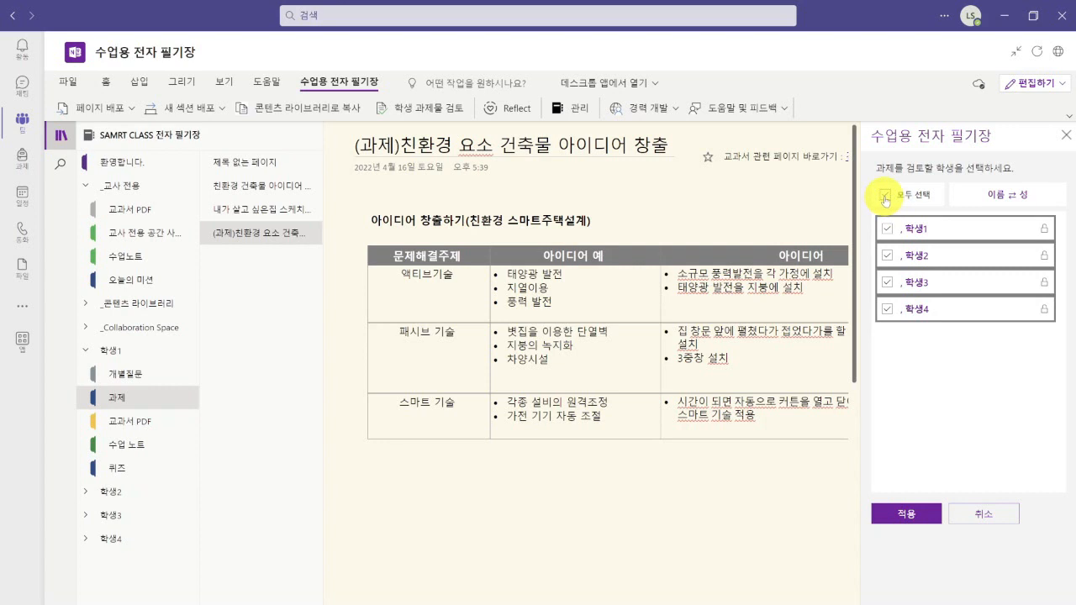
left_click(886, 199)
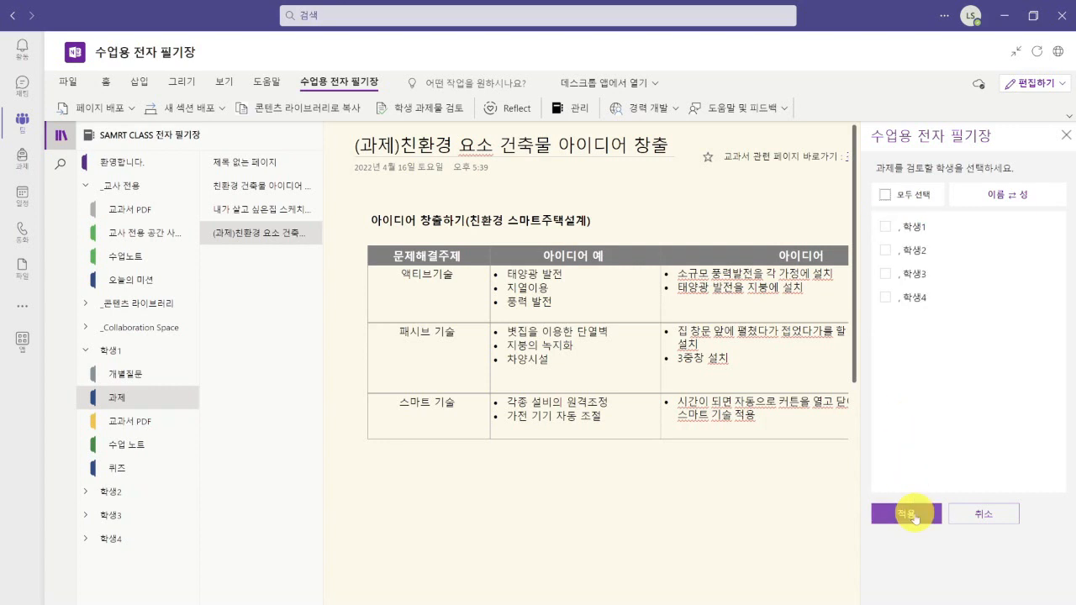
left_click(915, 515)
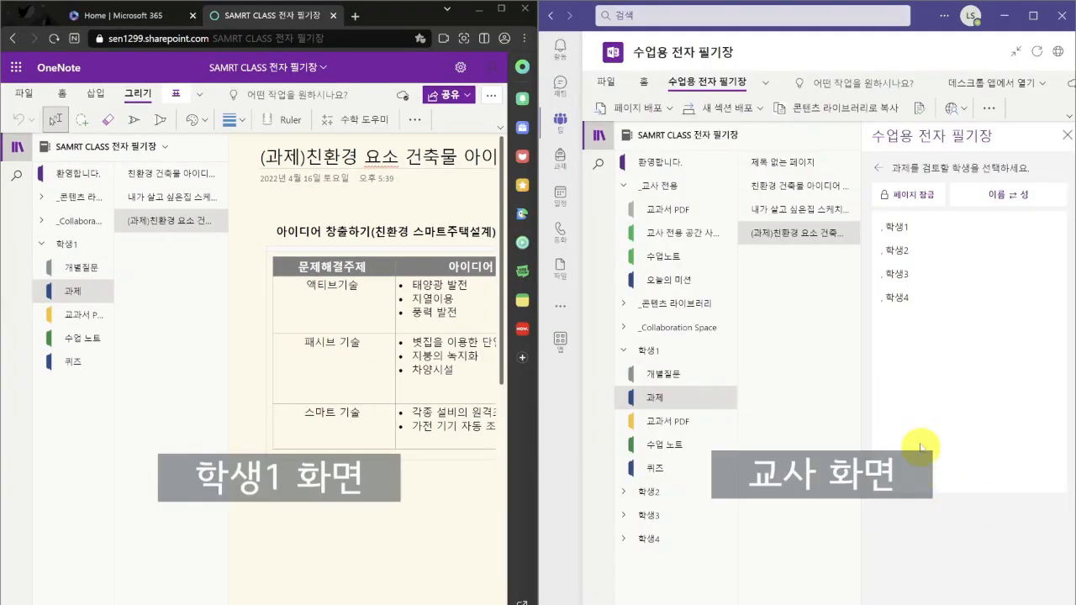
Lock the reviewed page for 학생1 only and release that lock again
left_click(911, 203)
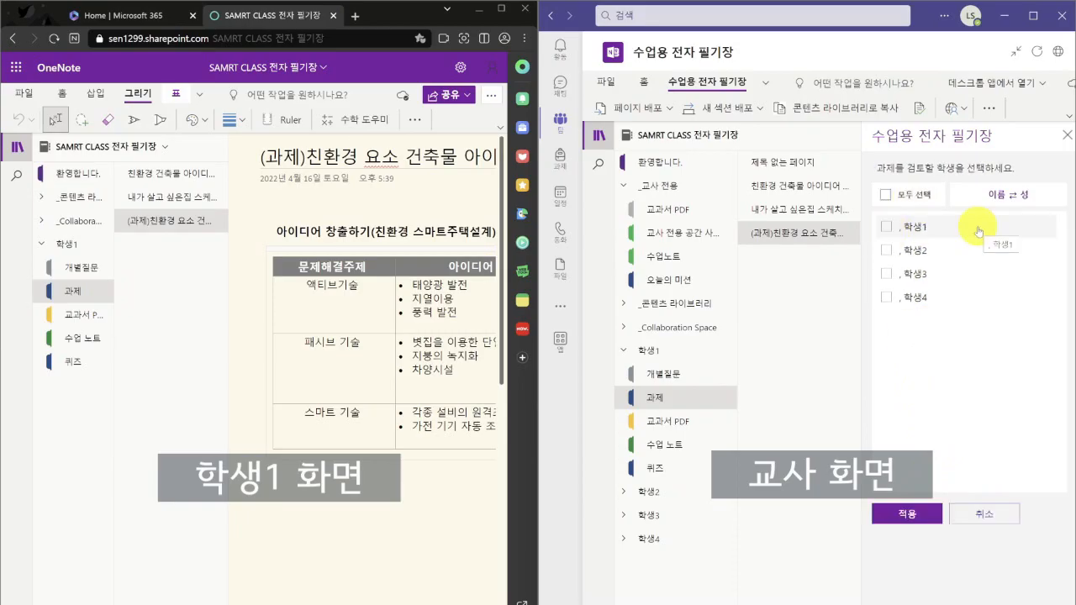
left_click(887, 227)
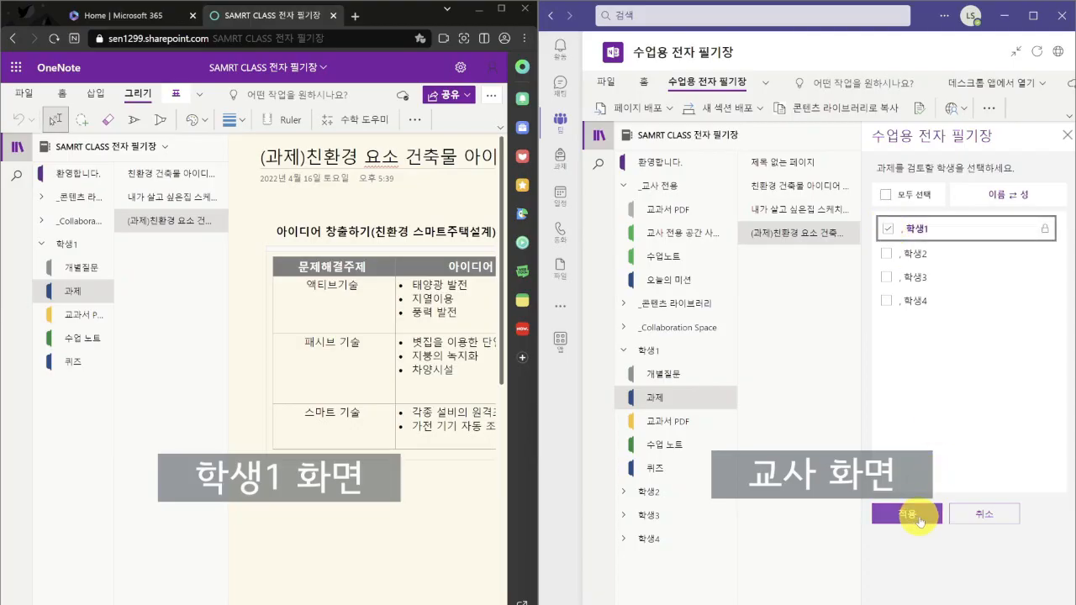
left_click(919, 518)
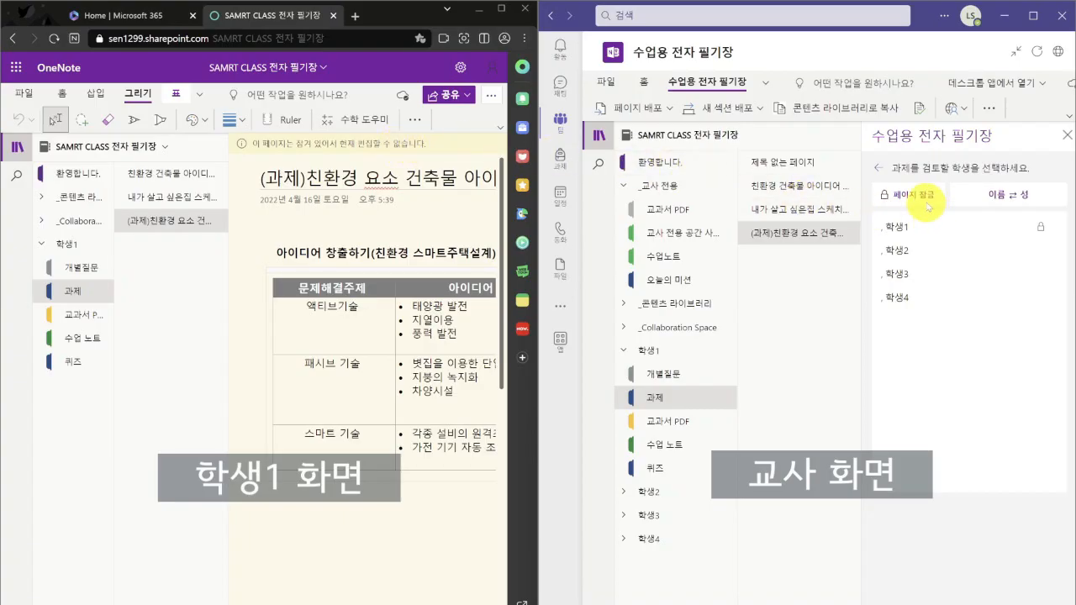
left_click(929, 204)
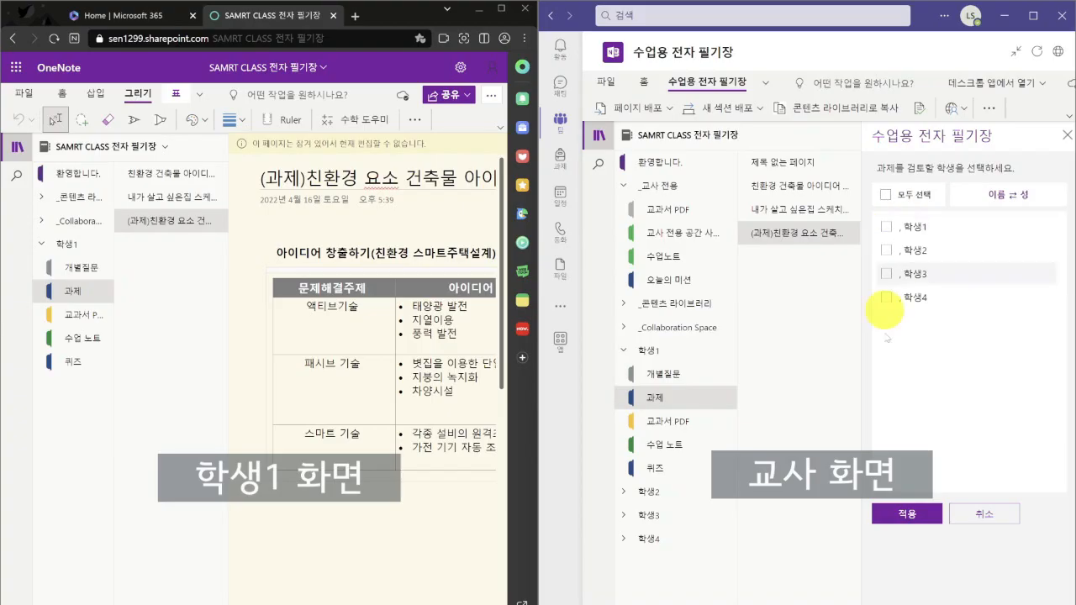
left_click(931, 524)
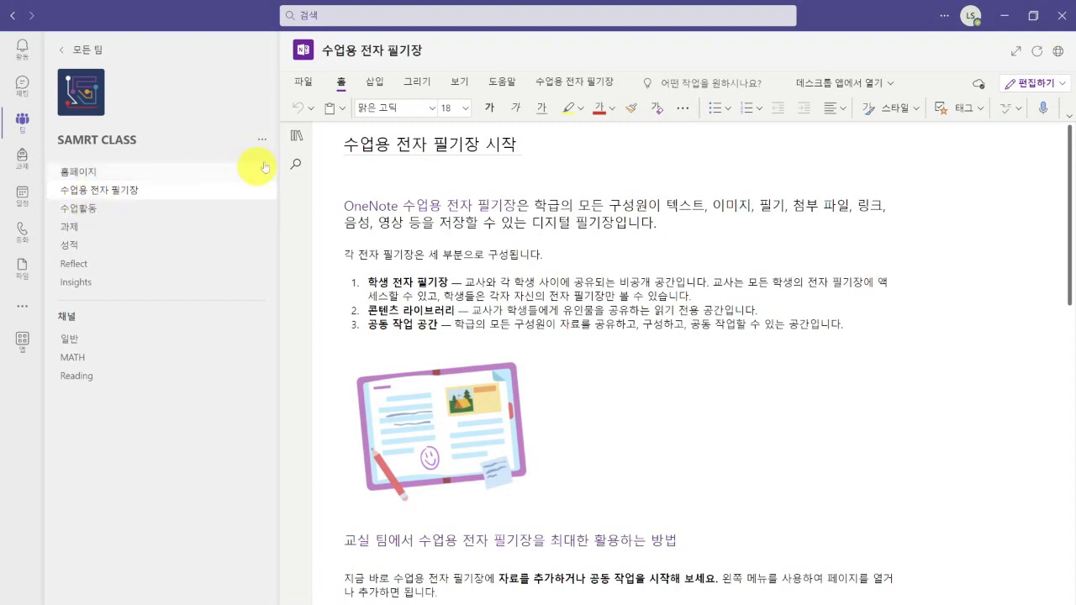
Show the section list of the SAMRT CLASS notebook and bring up the class notebook commands
left_click(296, 136)
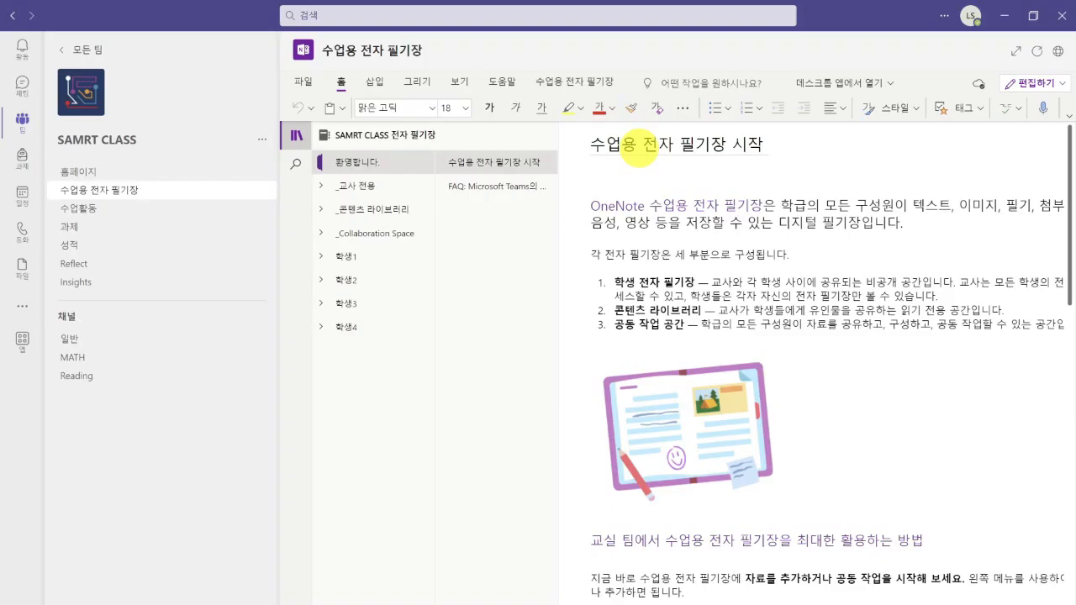
left_click(575, 82)
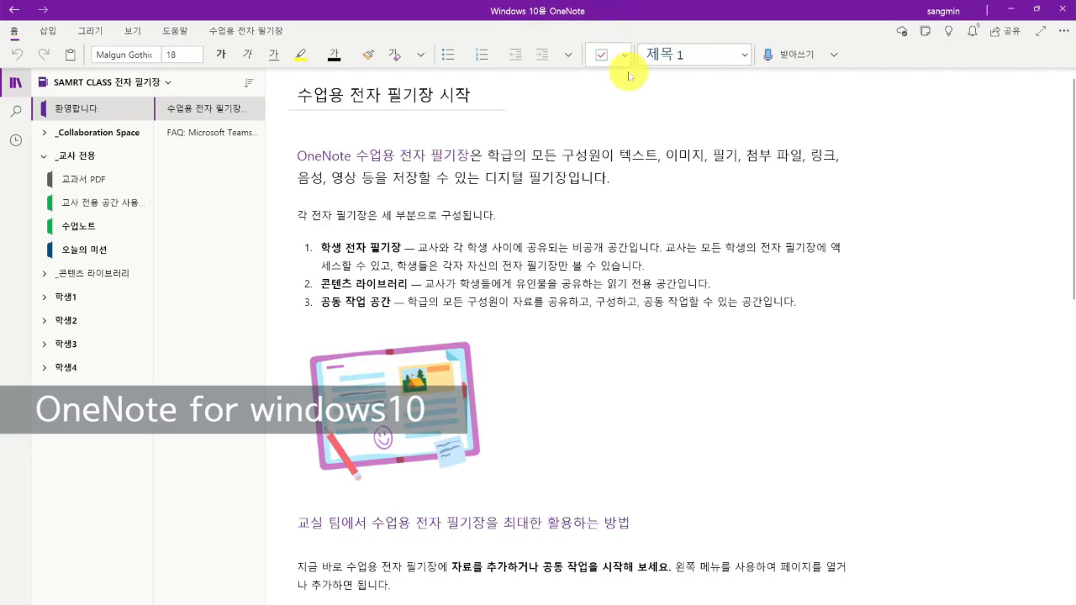
In OneNote for Windows 10, show the class notebook commands and examine the sections of 학생1 and 학생2, then collapse the section groups
left_click(256, 32)
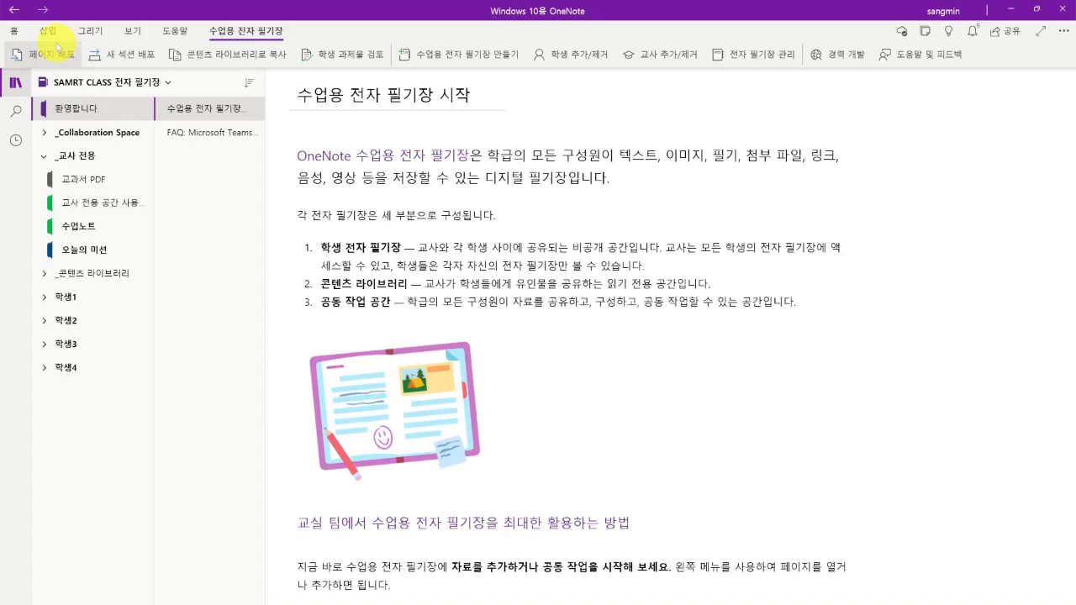
left_click(48, 297)
left_click(45, 438)
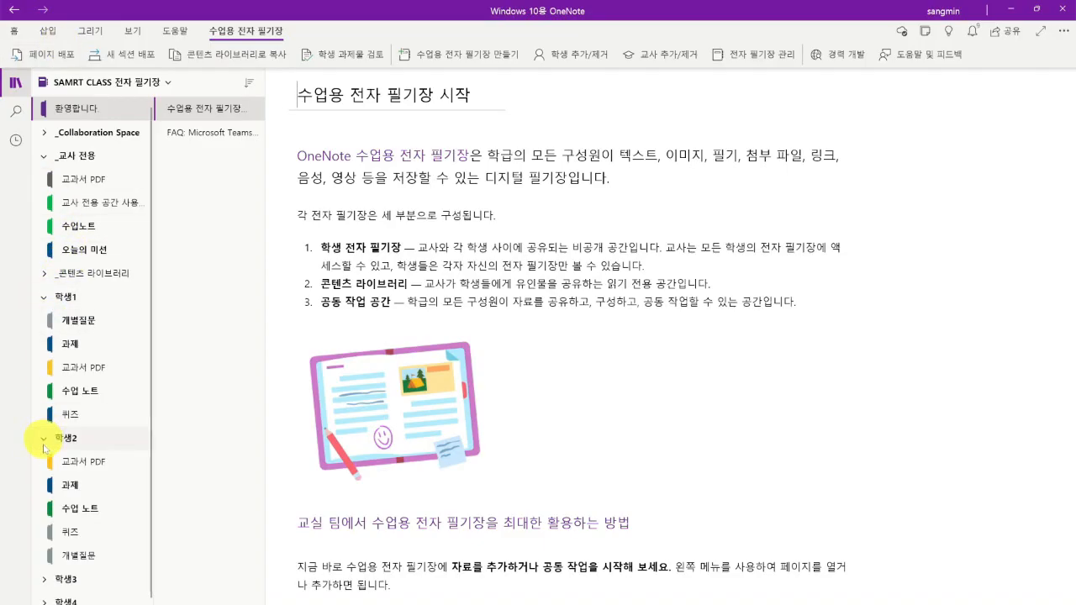
left_click(45, 438)
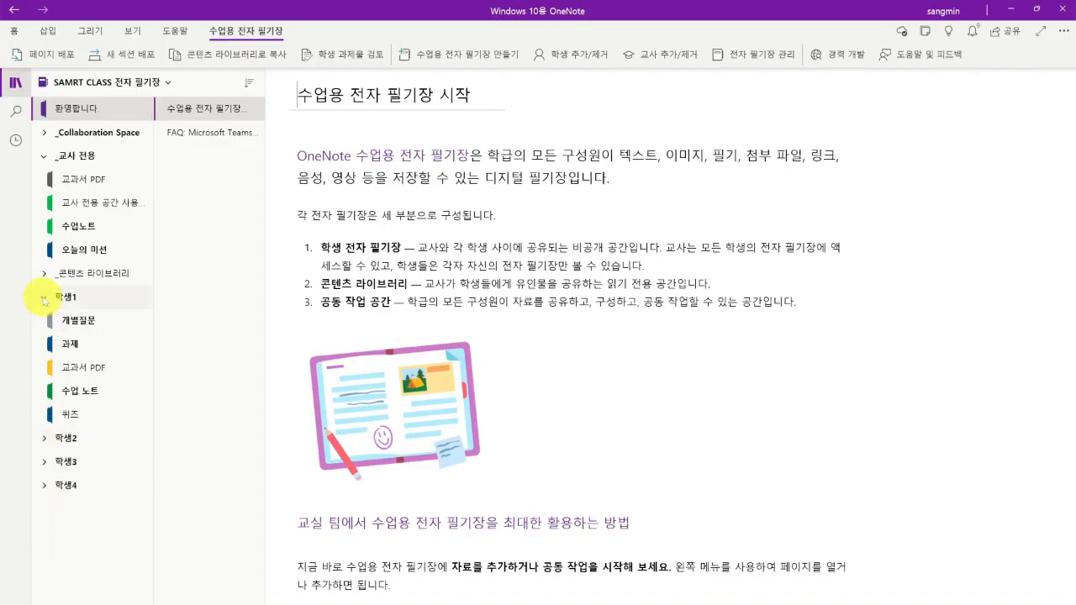
left_click(44, 297)
left_click(47, 157)
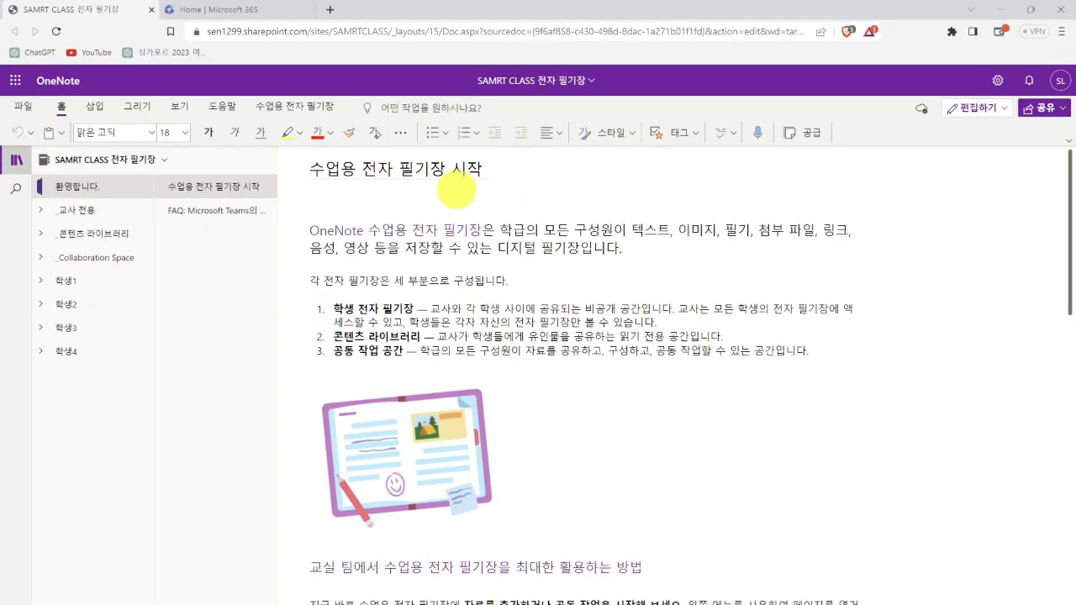
From the Microsoft 365 home page, launch OneNote and open SAMRT CLASS 전자 필기장 from the class notebooks list
left_click(250, 7)
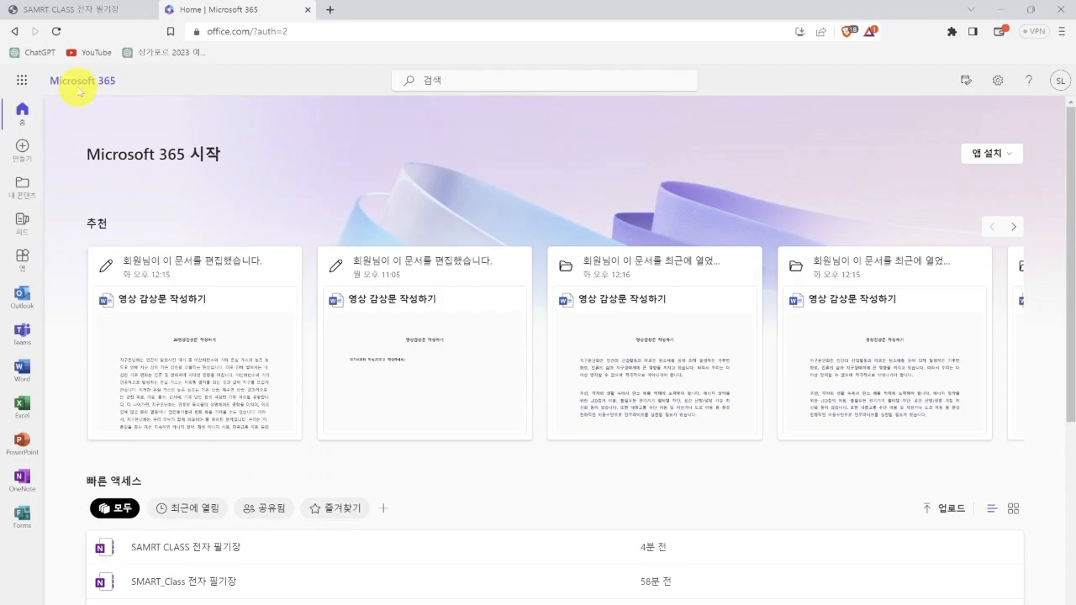
left_click(21, 80)
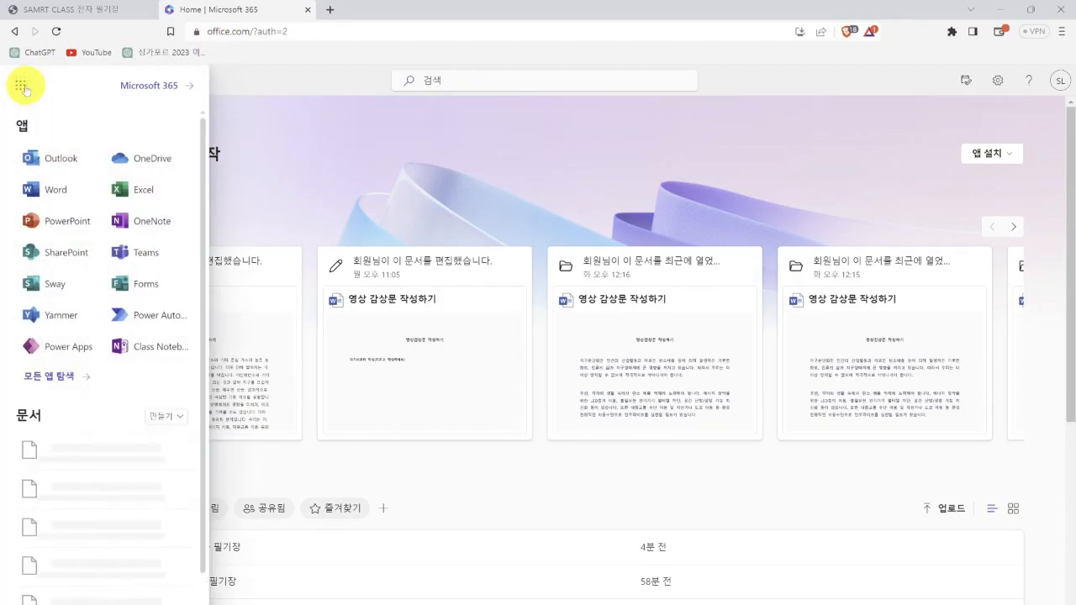
left_click(165, 225)
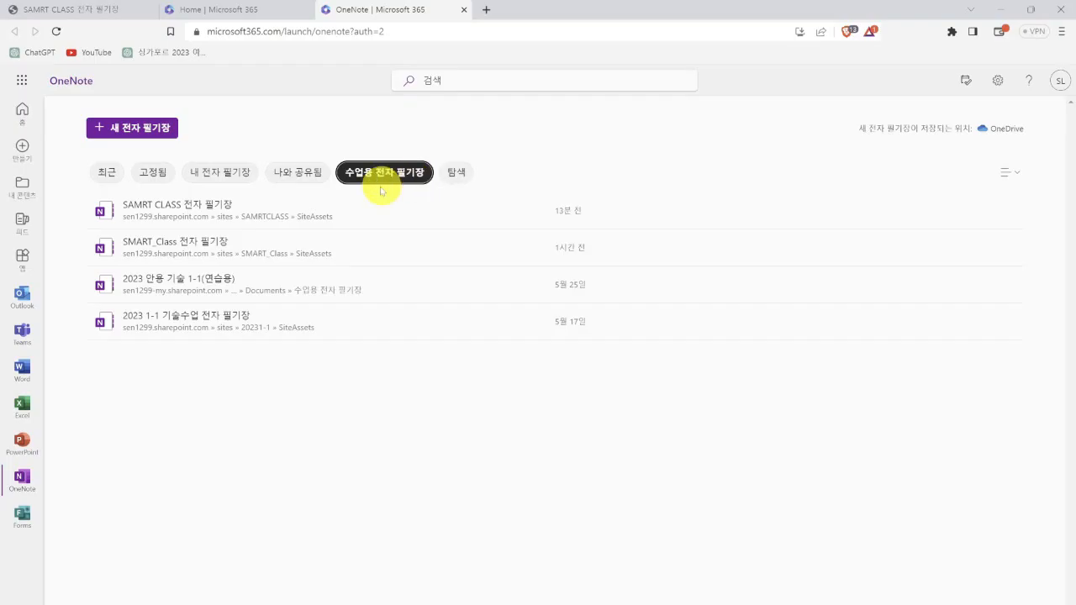
left_click(198, 210)
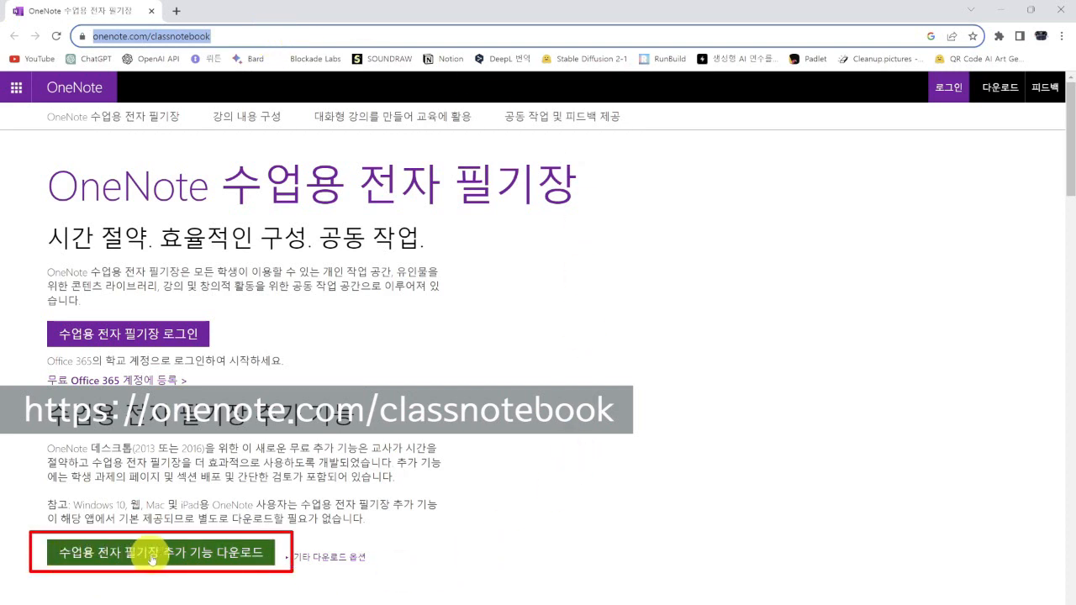
Download the class notebook add-in from onenote.com/classnotebook and check the browser's downloads
left_click(254, 558)
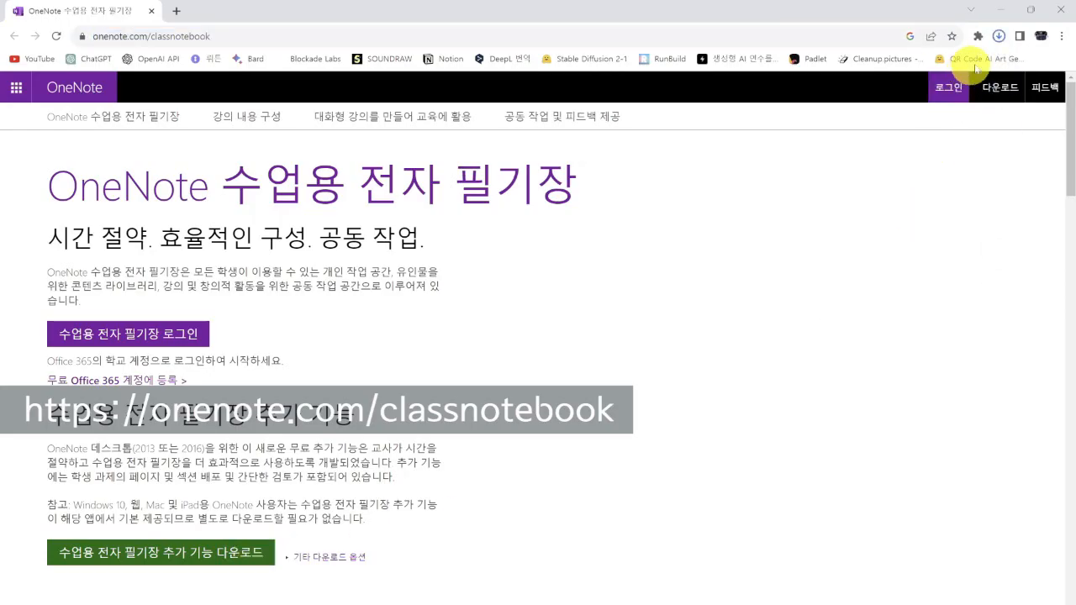
left_click(1000, 37)
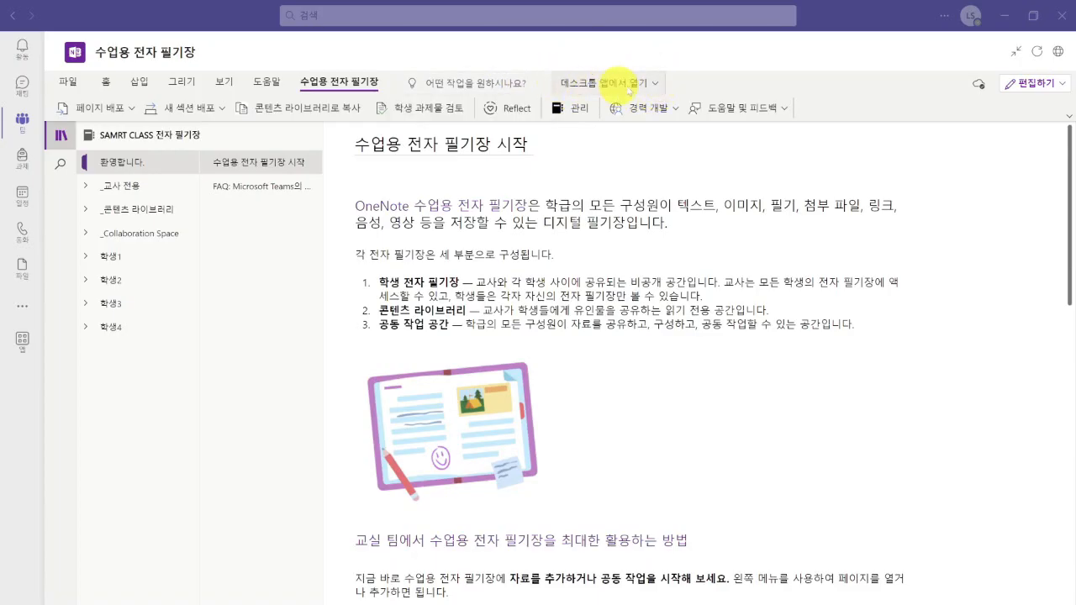
Open the class notebook from Teams in the OneNote desktop app, using that app just once
left_click(656, 83)
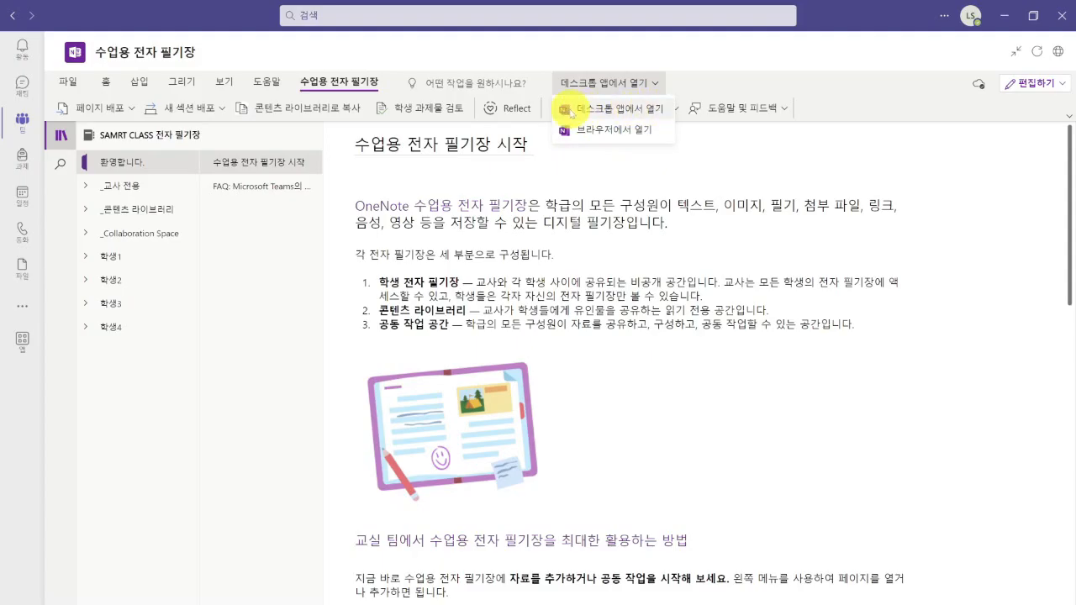
left_click(667, 108)
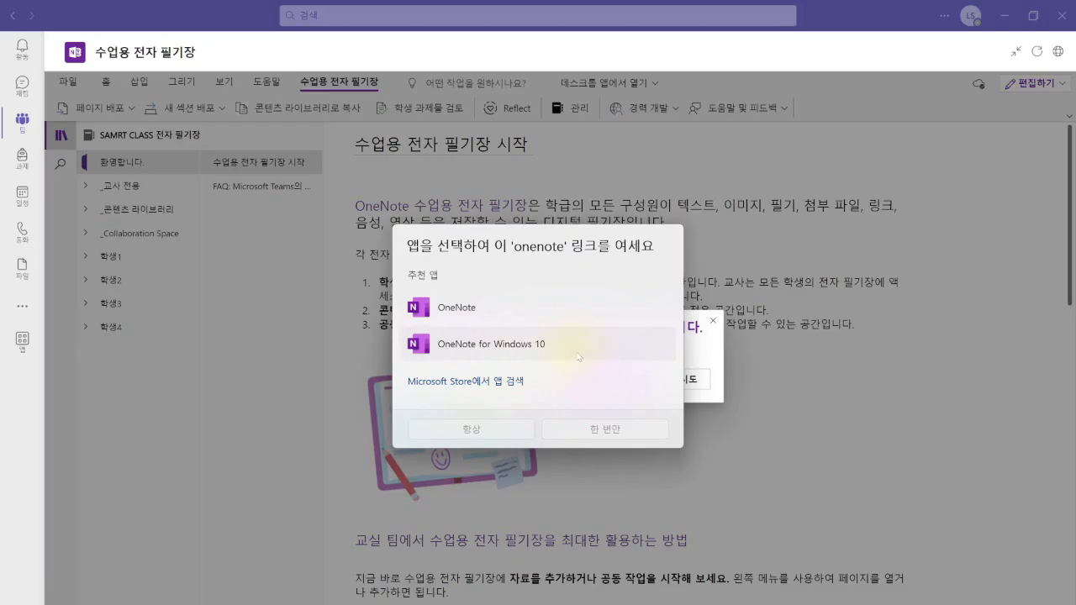
left_click(458, 313)
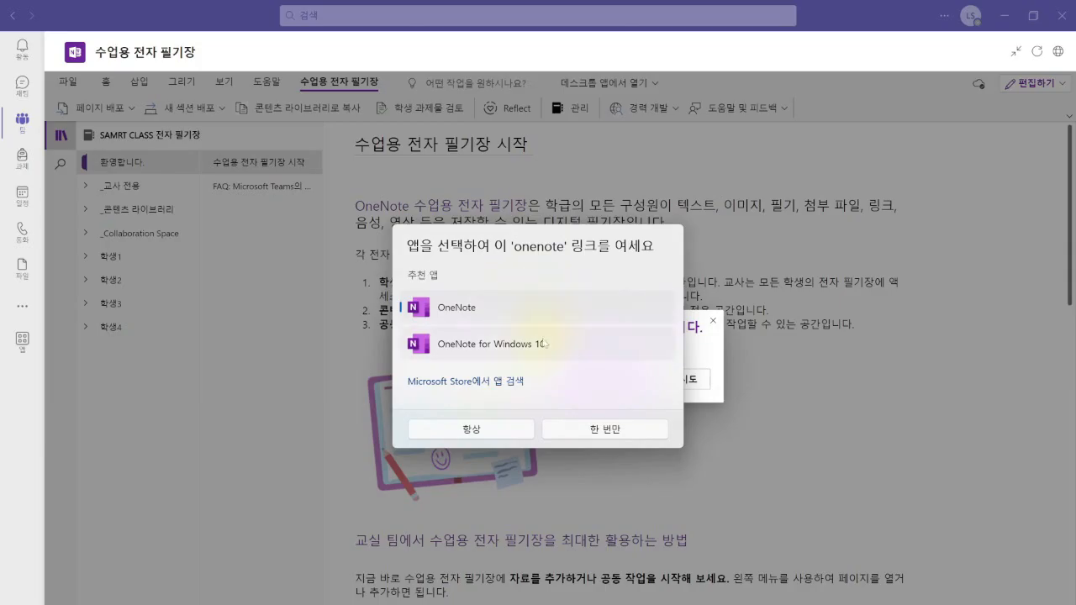
left_click(601, 430)
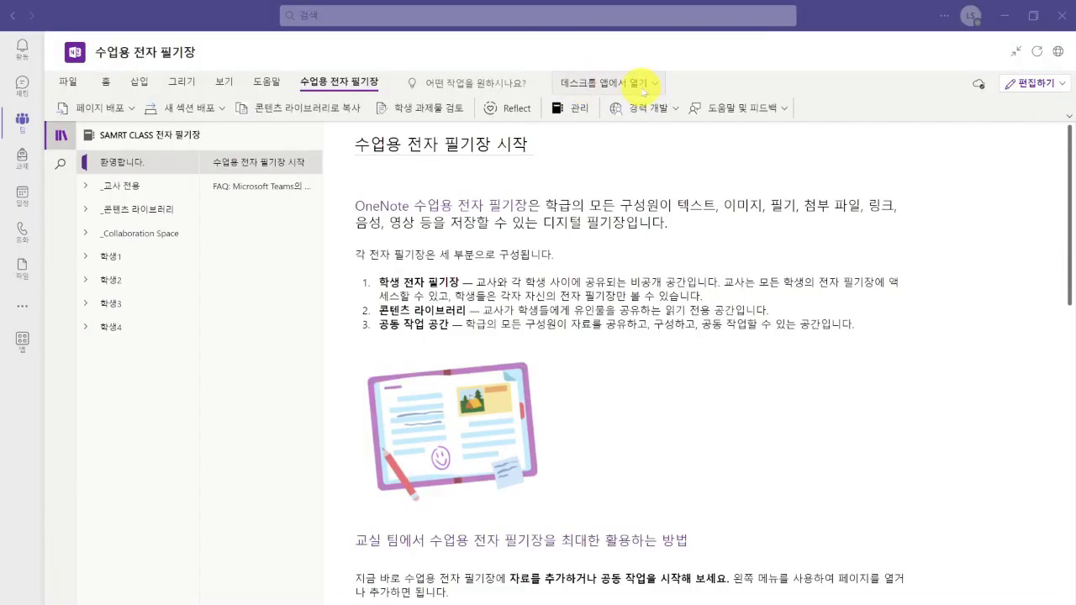
Open the class notebook from Teams in OneNote for Windows 10, using that app just once
left_click(656, 86)
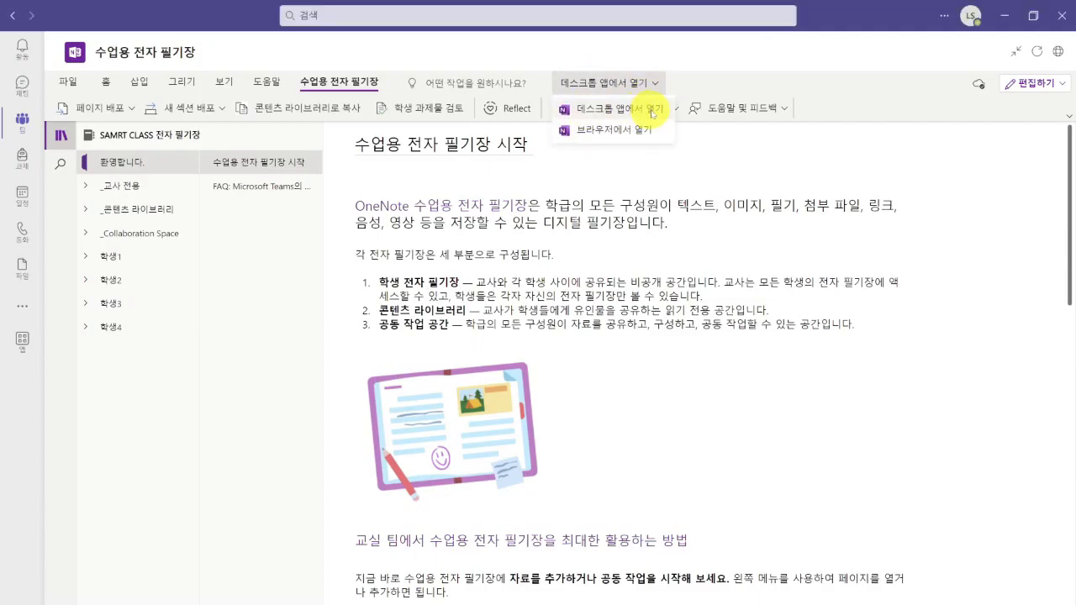
left_click(652, 110)
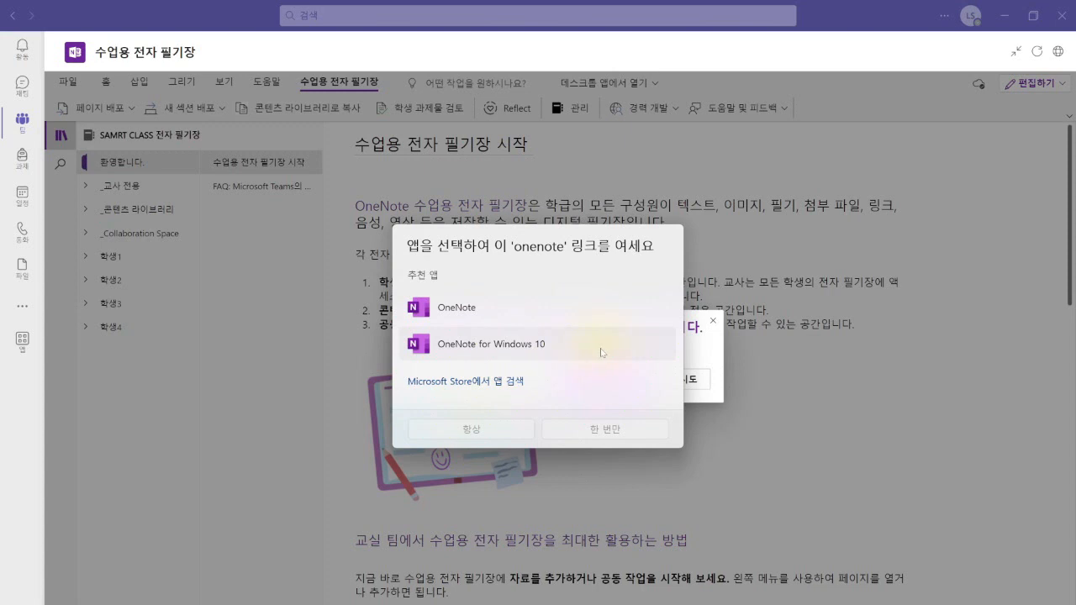
left_click(601, 352)
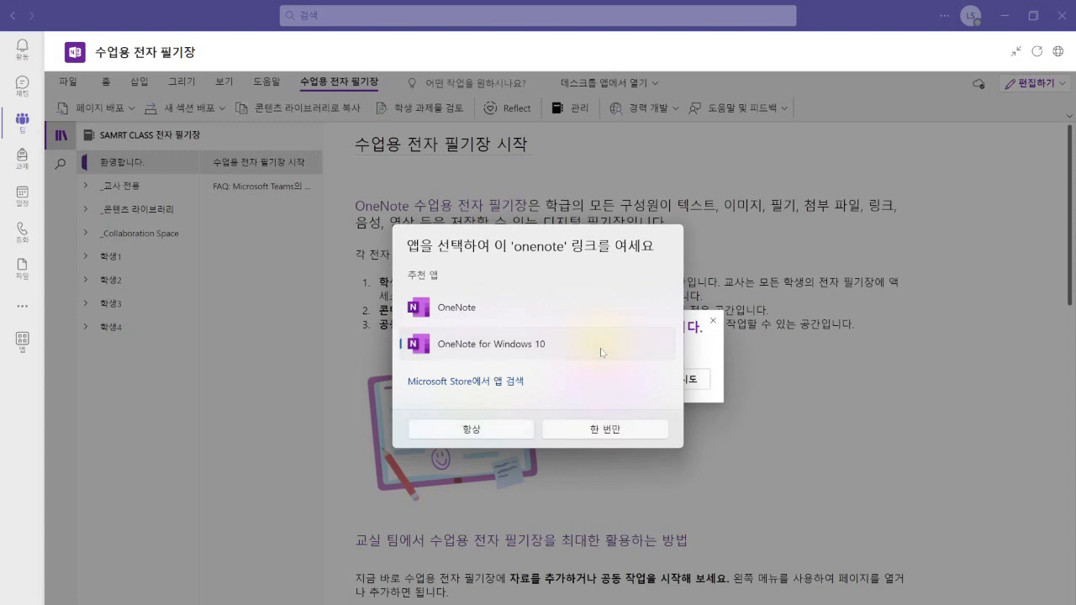
left_click(623, 430)
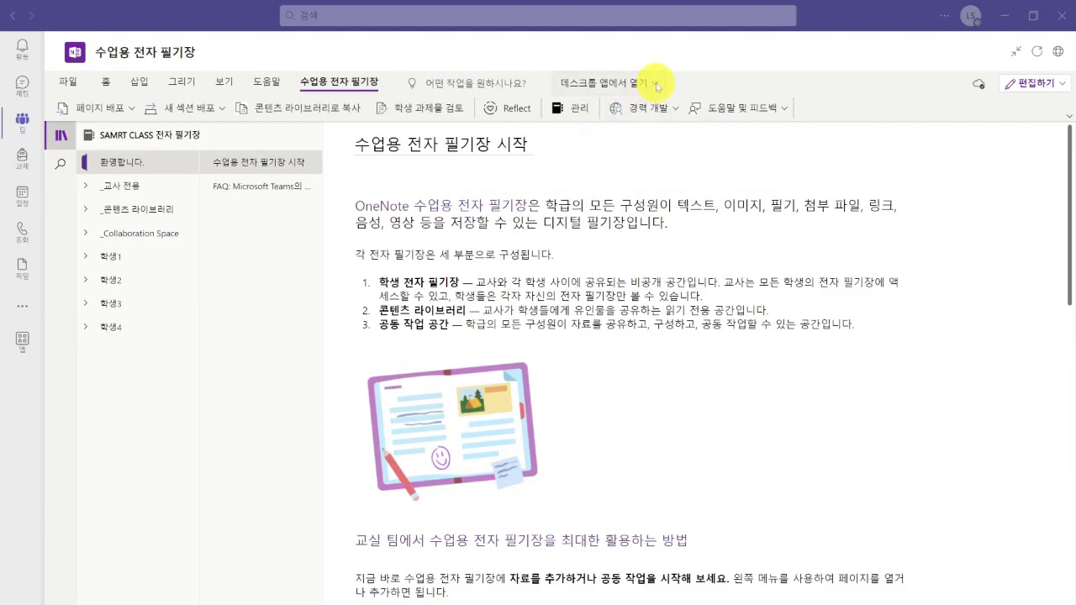
Open the class notebook from Teams in the browser and bring up the Microsoft 365 home page in a new tab
left_click(657, 84)
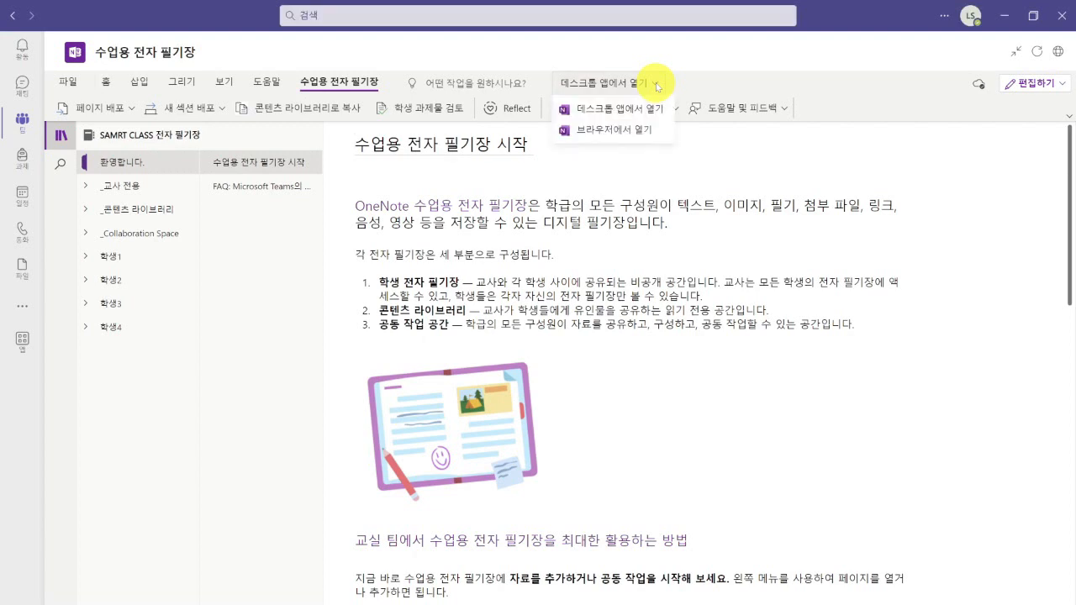
left_click(661, 132)
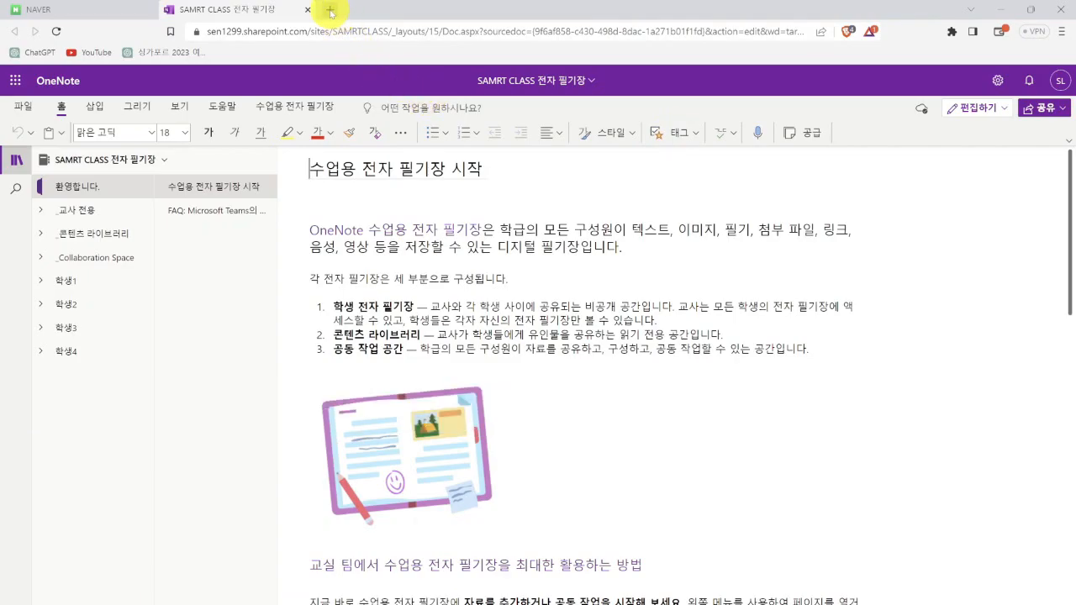
left_click(330, 9)
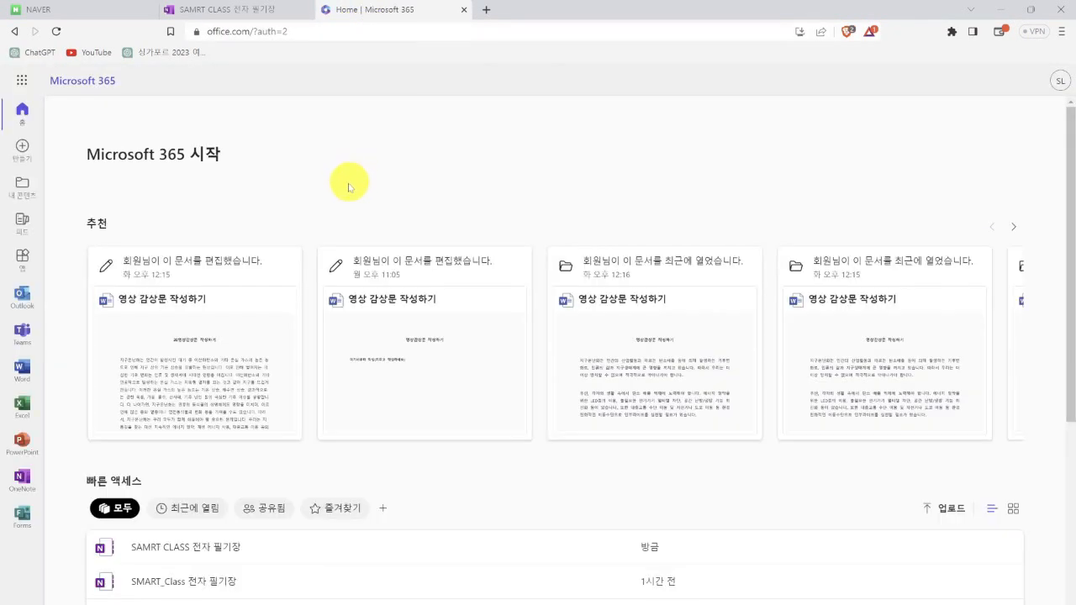